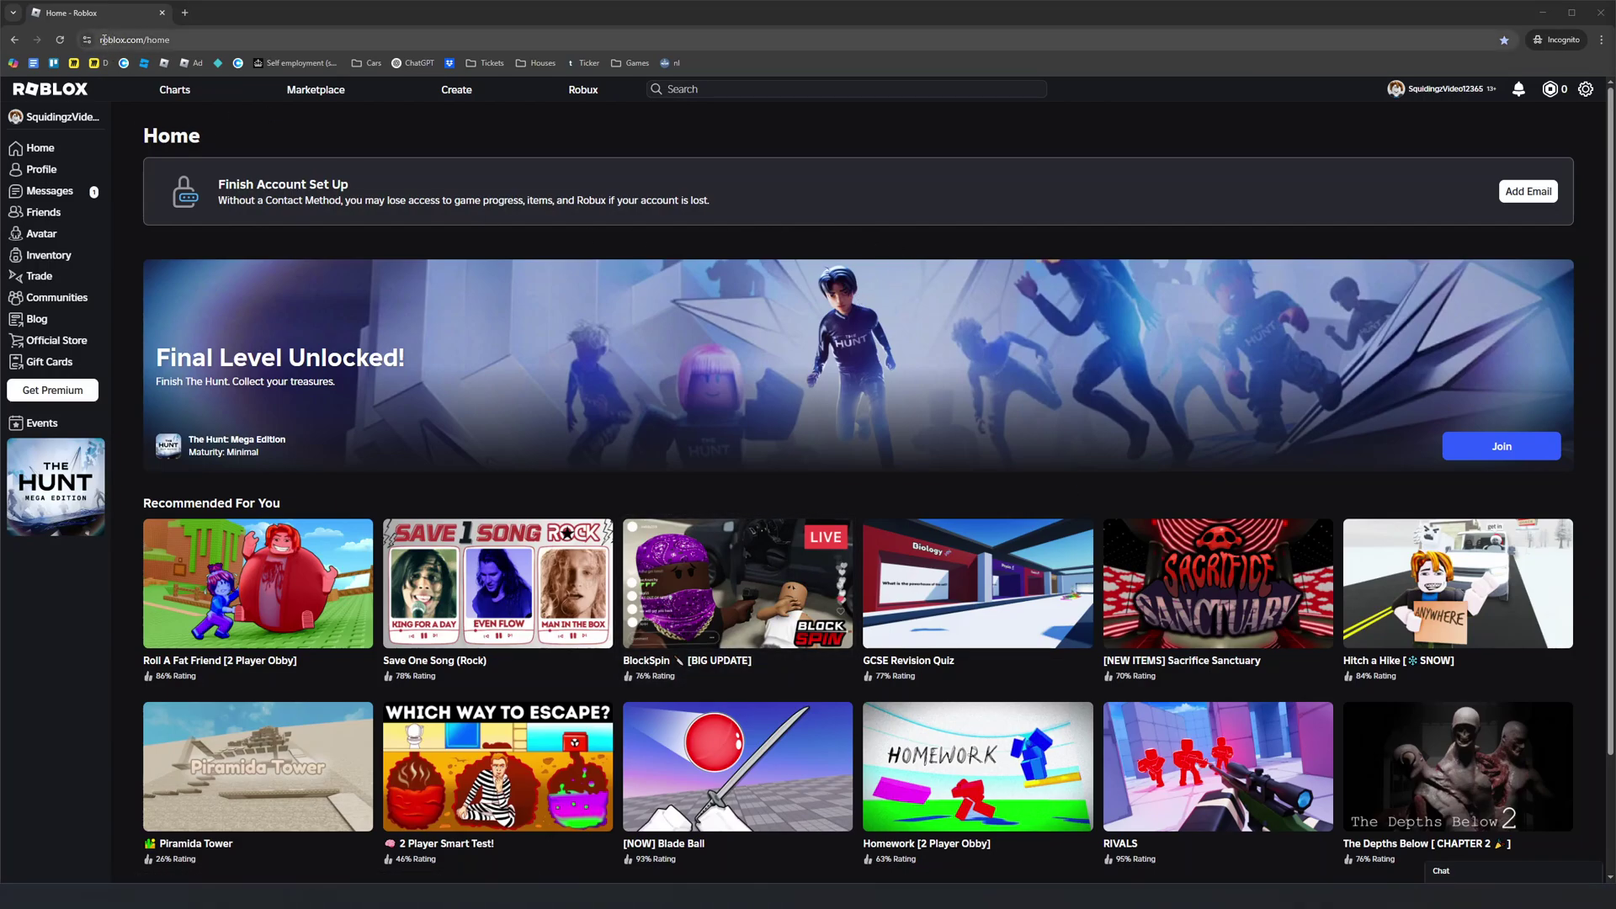
Open the Roblox Creator Hub, start creating, and cancel the prompt to open RobloxStudio
click(430, 91)
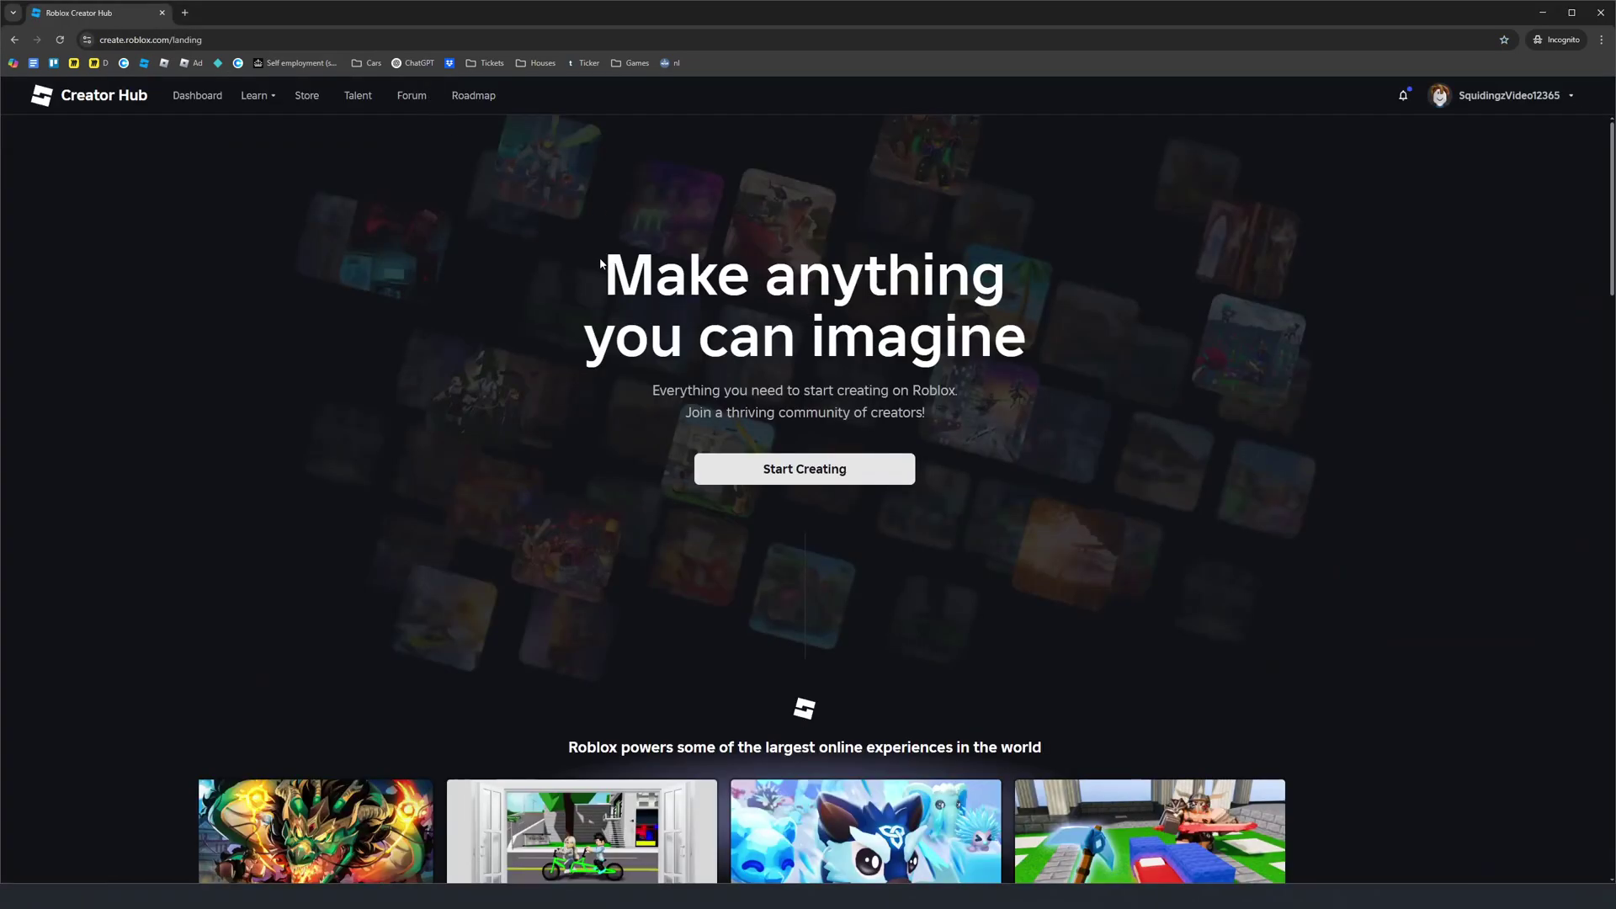
drag(600, 264, 991, 388)
drag(603, 265, 923, 413)
click(924, 413)
double_click(935, 390)
click(808, 438)
click(791, 474)
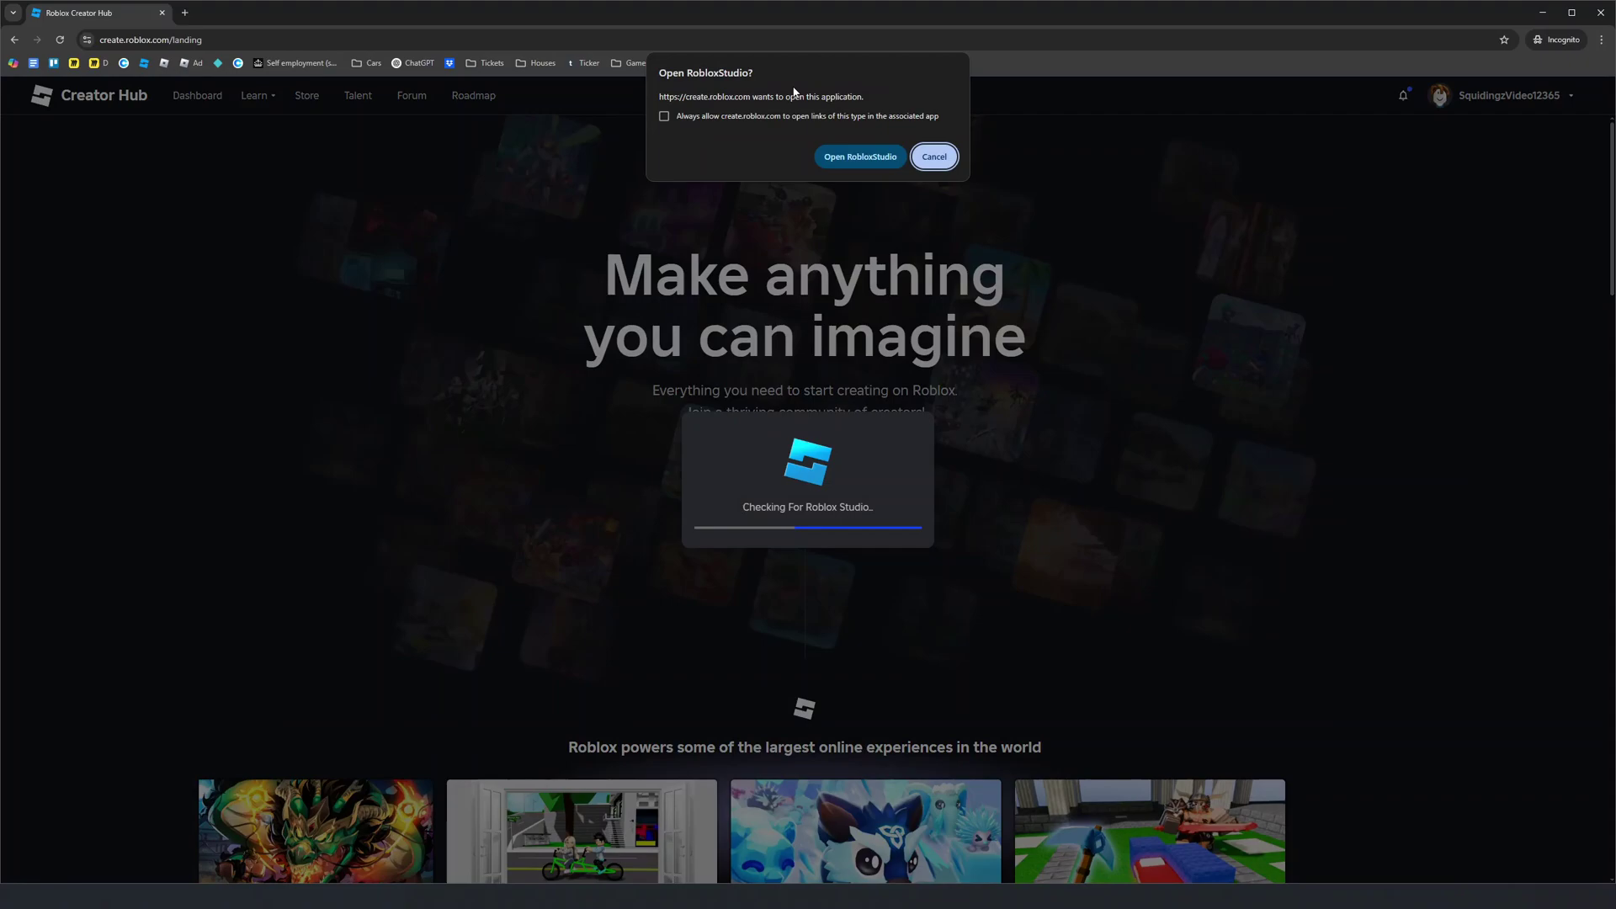
click(933, 157)
drag(707, 494, 882, 502)
click(881, 510)
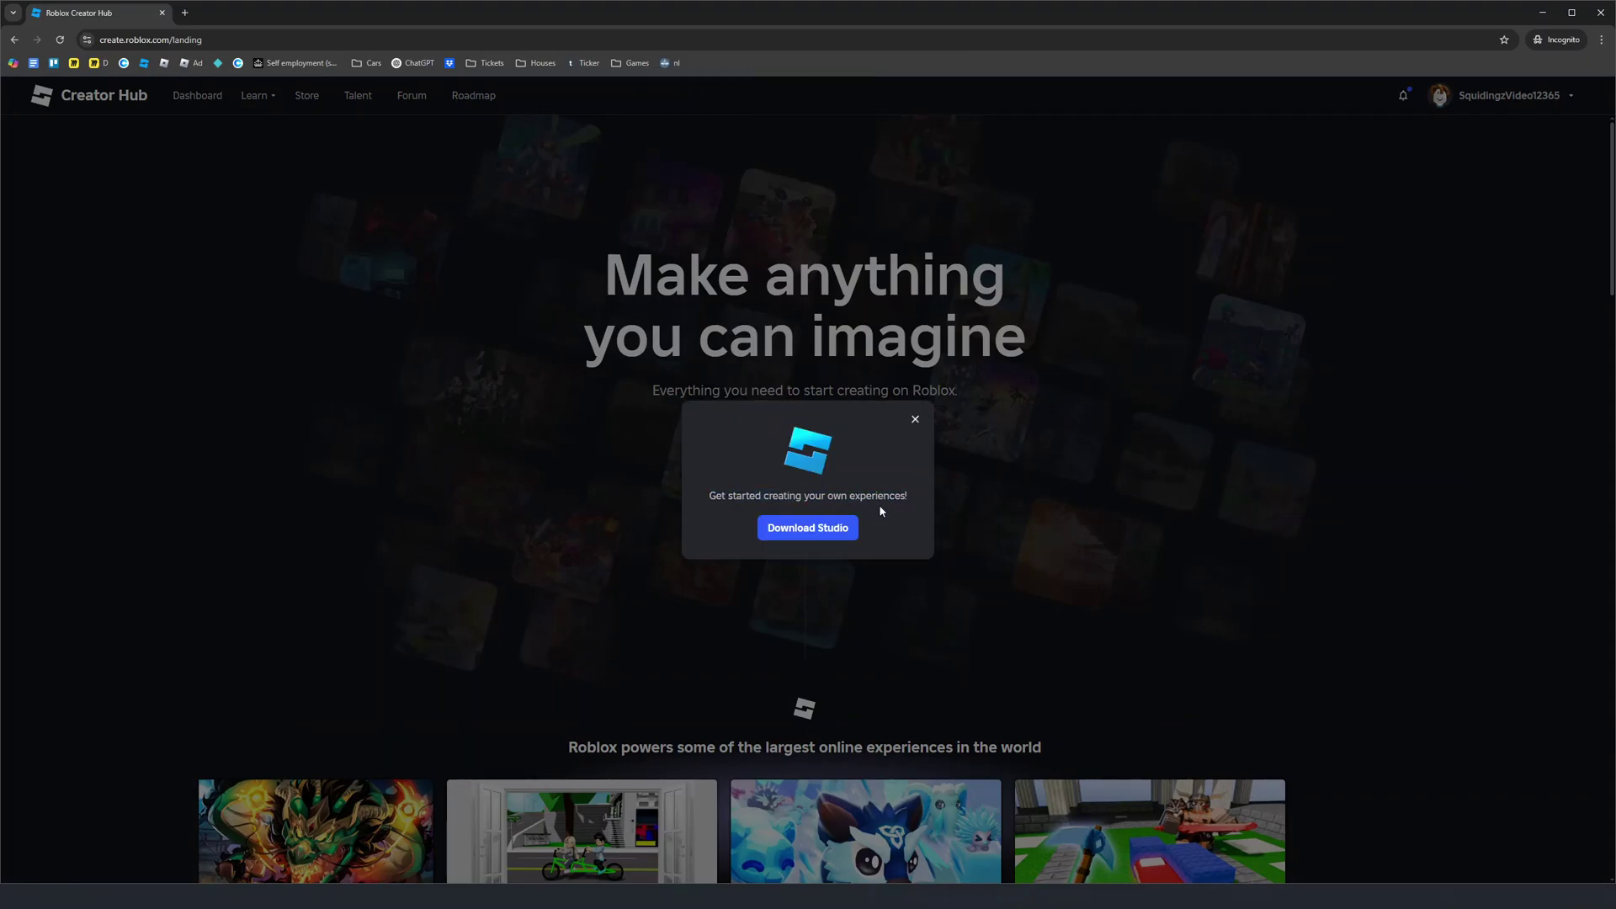
Download RobloxStudioInstaller to the Downloads folder and run the installer
click(808, 529)
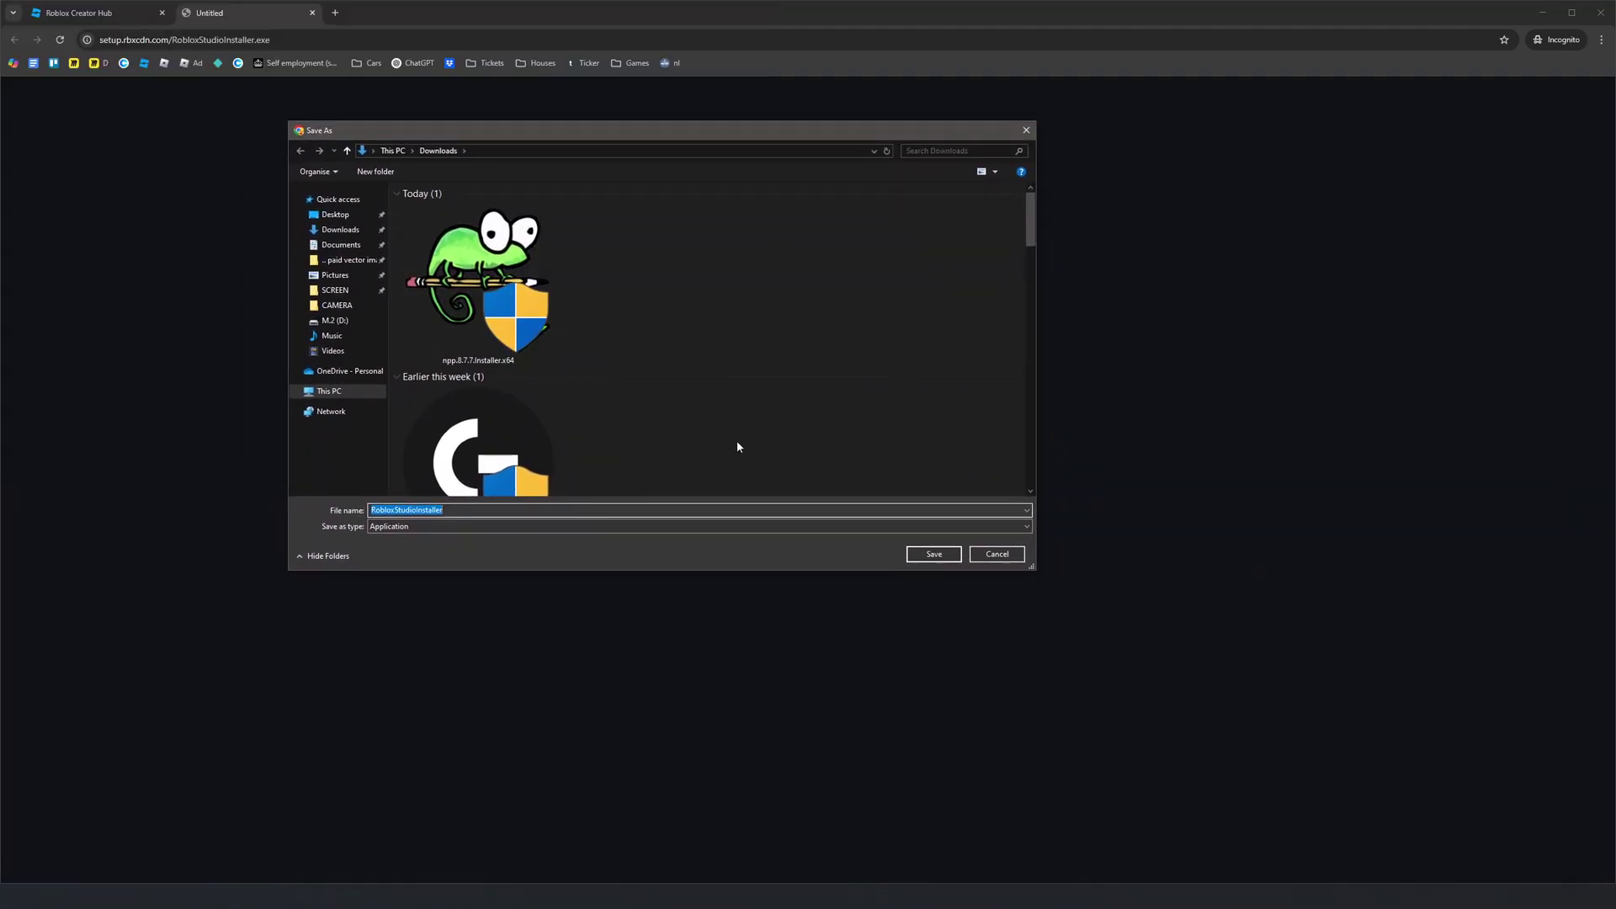
click(932, 553)
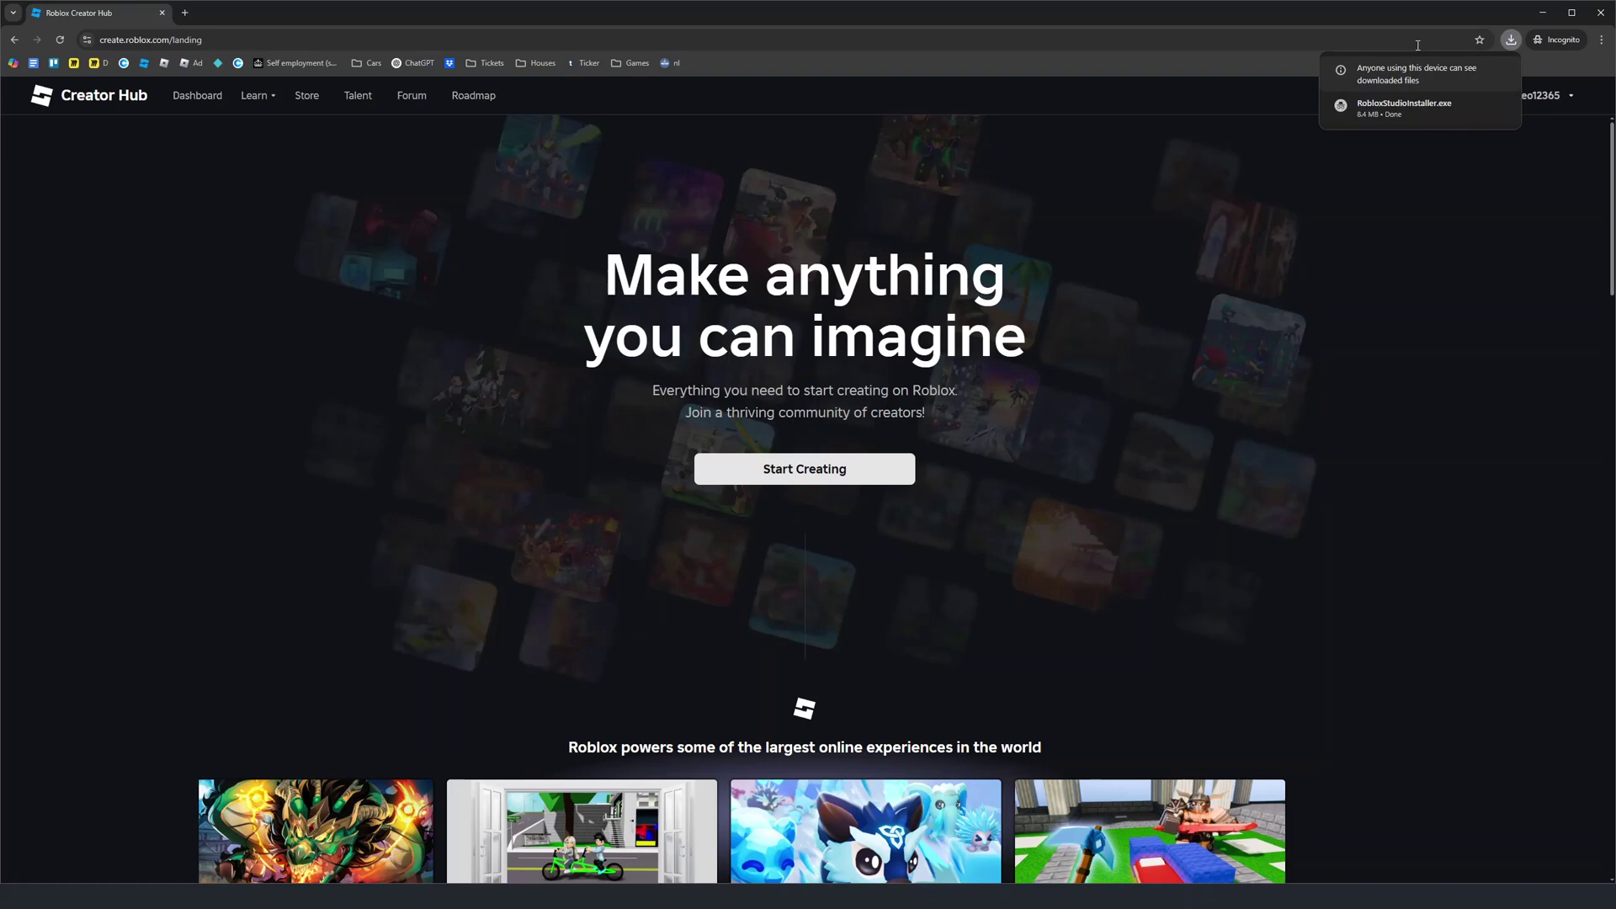
click(1396, 108)
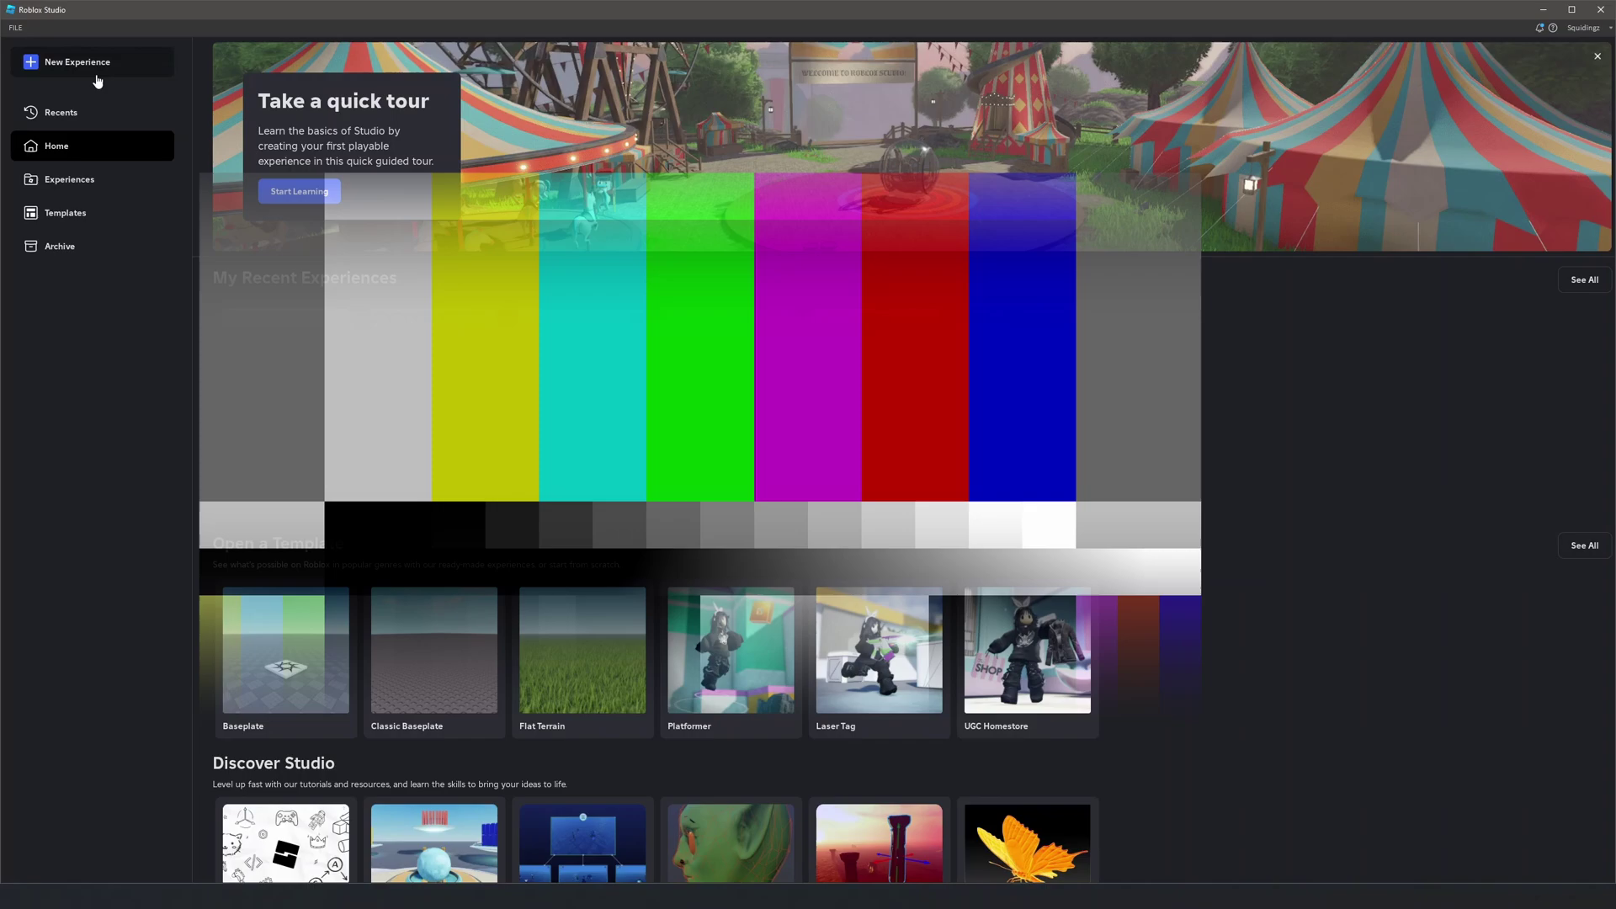
Switch to Roblox Studio and create a new experience
click(59, 74)
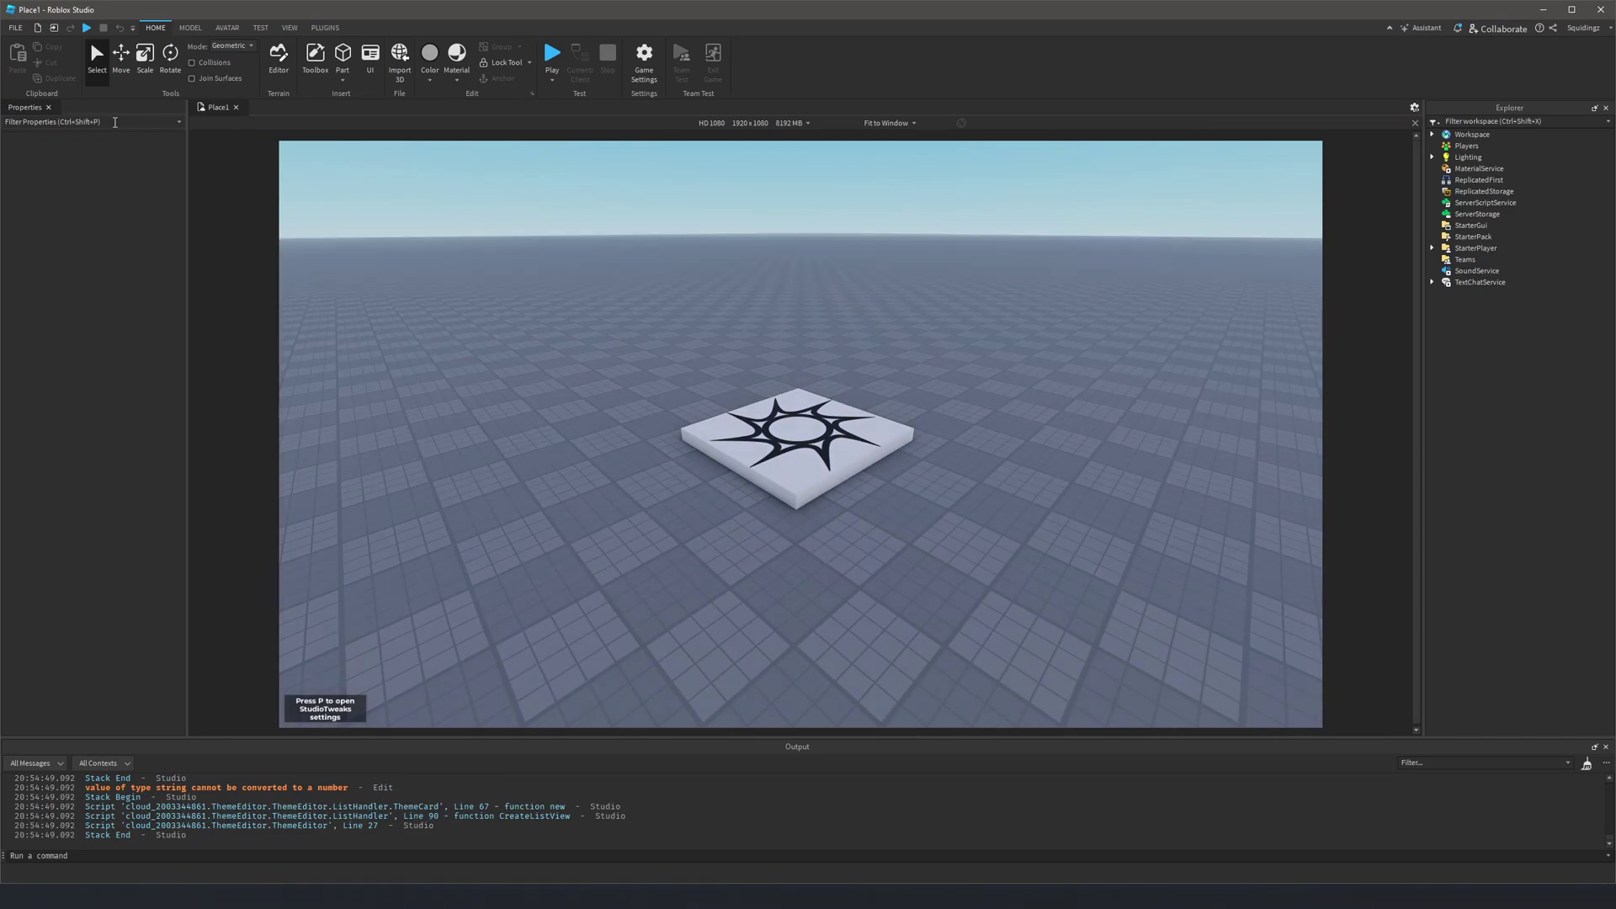
Examine the new place by rotating the camera and zooming in and out around the spawn pad
right_drag(821, 361, 794, 354)
scroll(794, 353, down, 8)
scroll(795, 354, up, 4)
scroll(795, 354, up, 5)
scroll(795, 354, down, 6)
scroll(794, 354, down, 8)
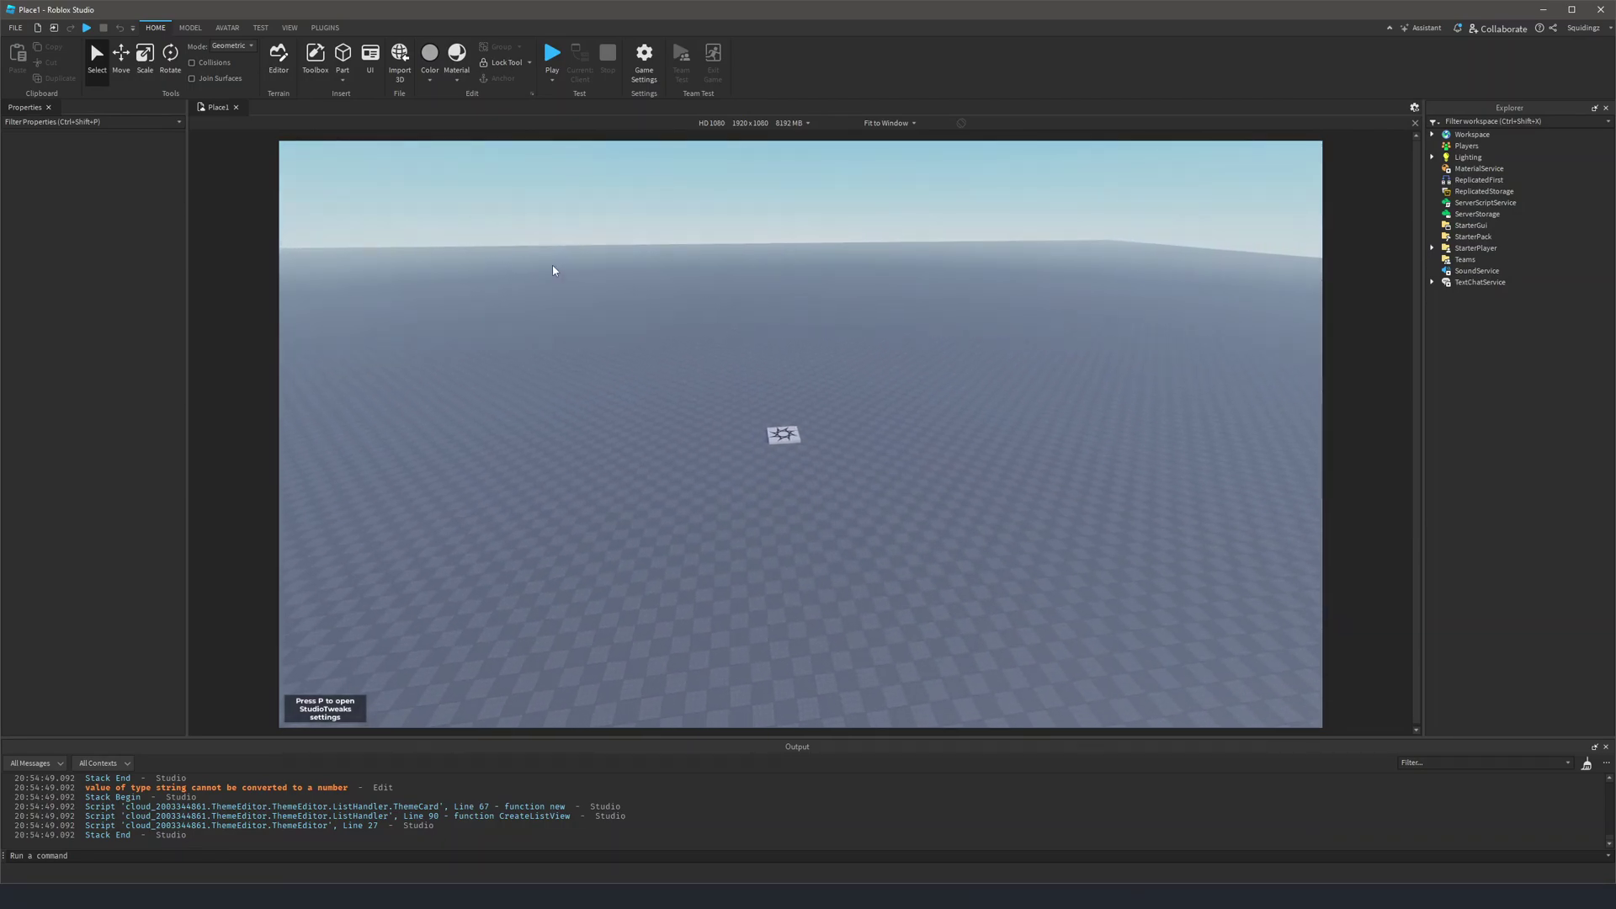
scroll(562, 268, up, 5)
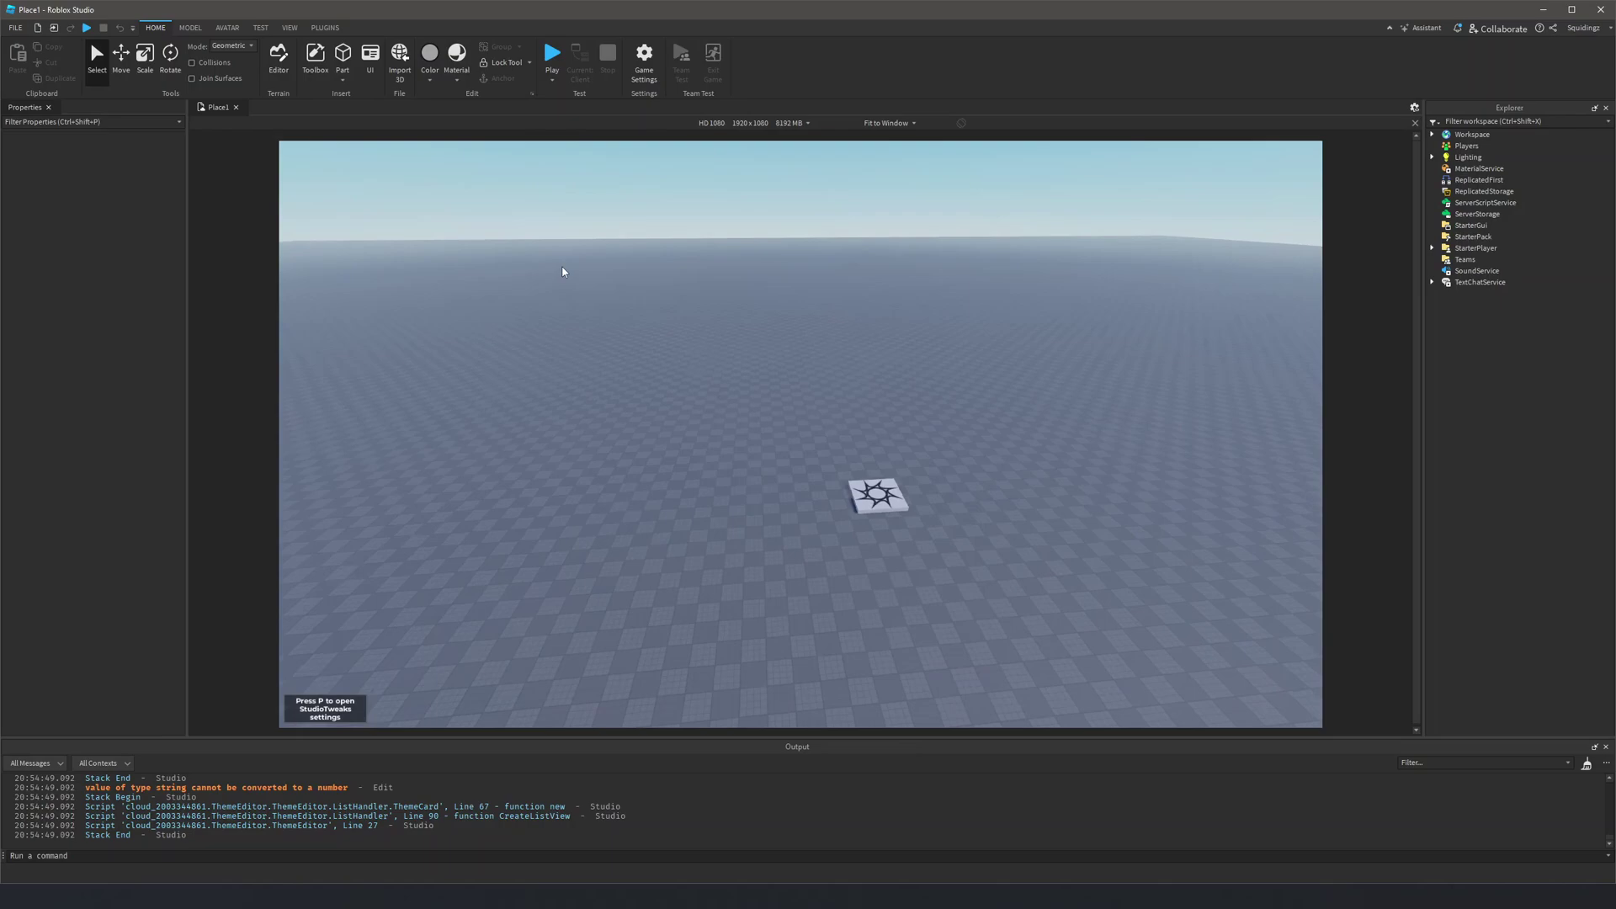
right_drag(562, 267, 563, 268)
scroll(562, 268, down, 3)
scroll(562, 267, up, 5)
scroll(563, 268, down, 5)
scroll(563, 268, up, 2)
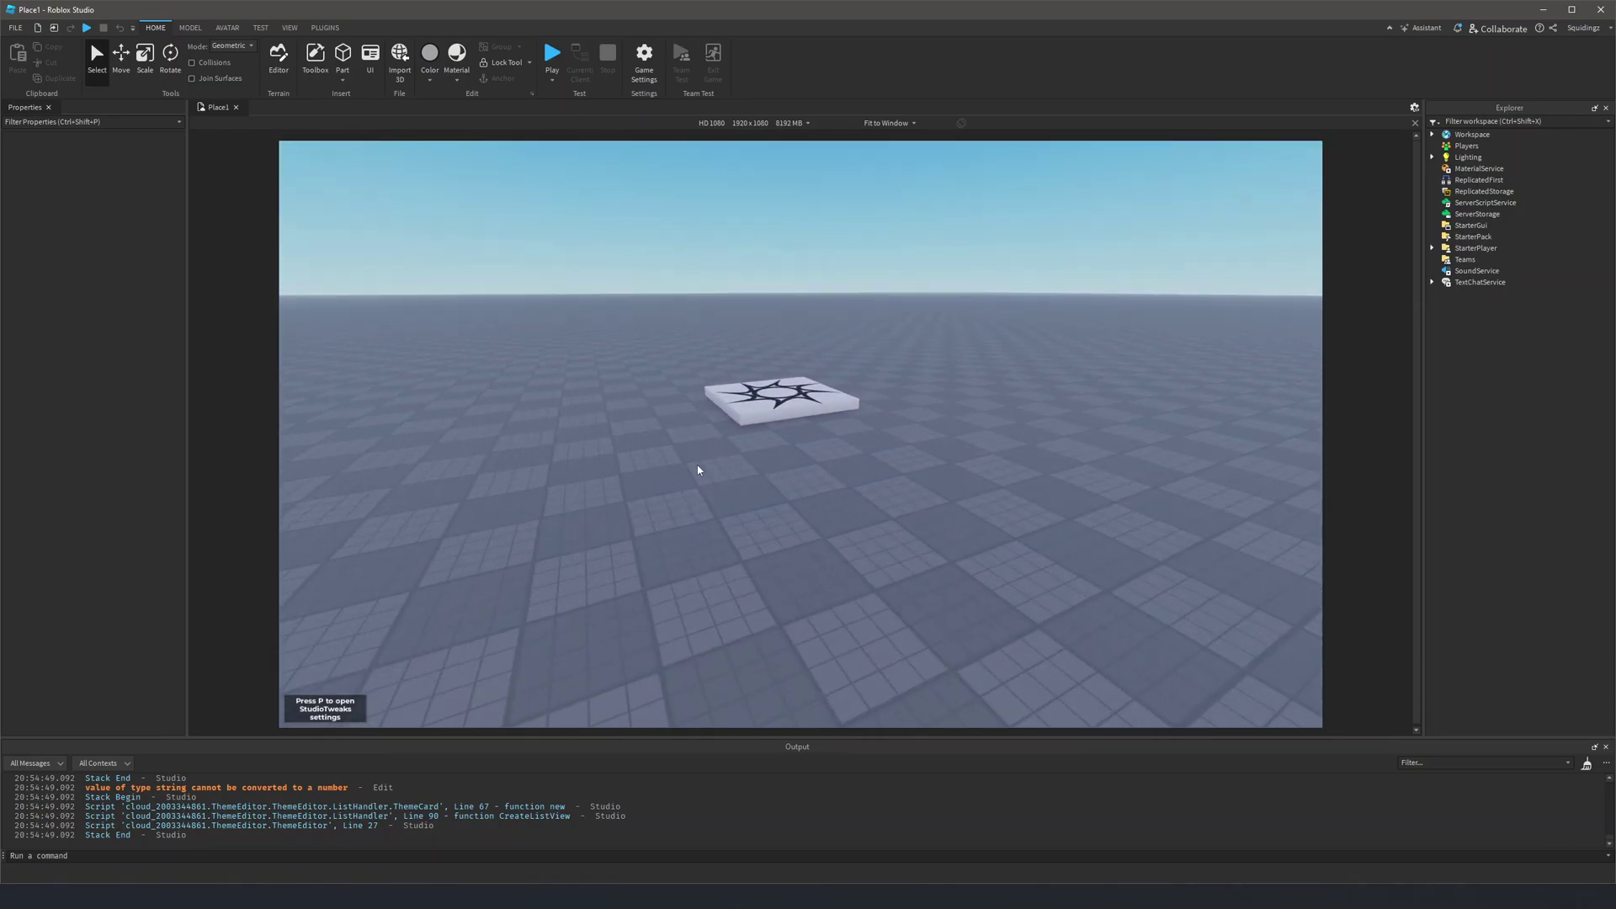
scroll(699, 469, down, 5)
scroll(817, 345, down, 1)
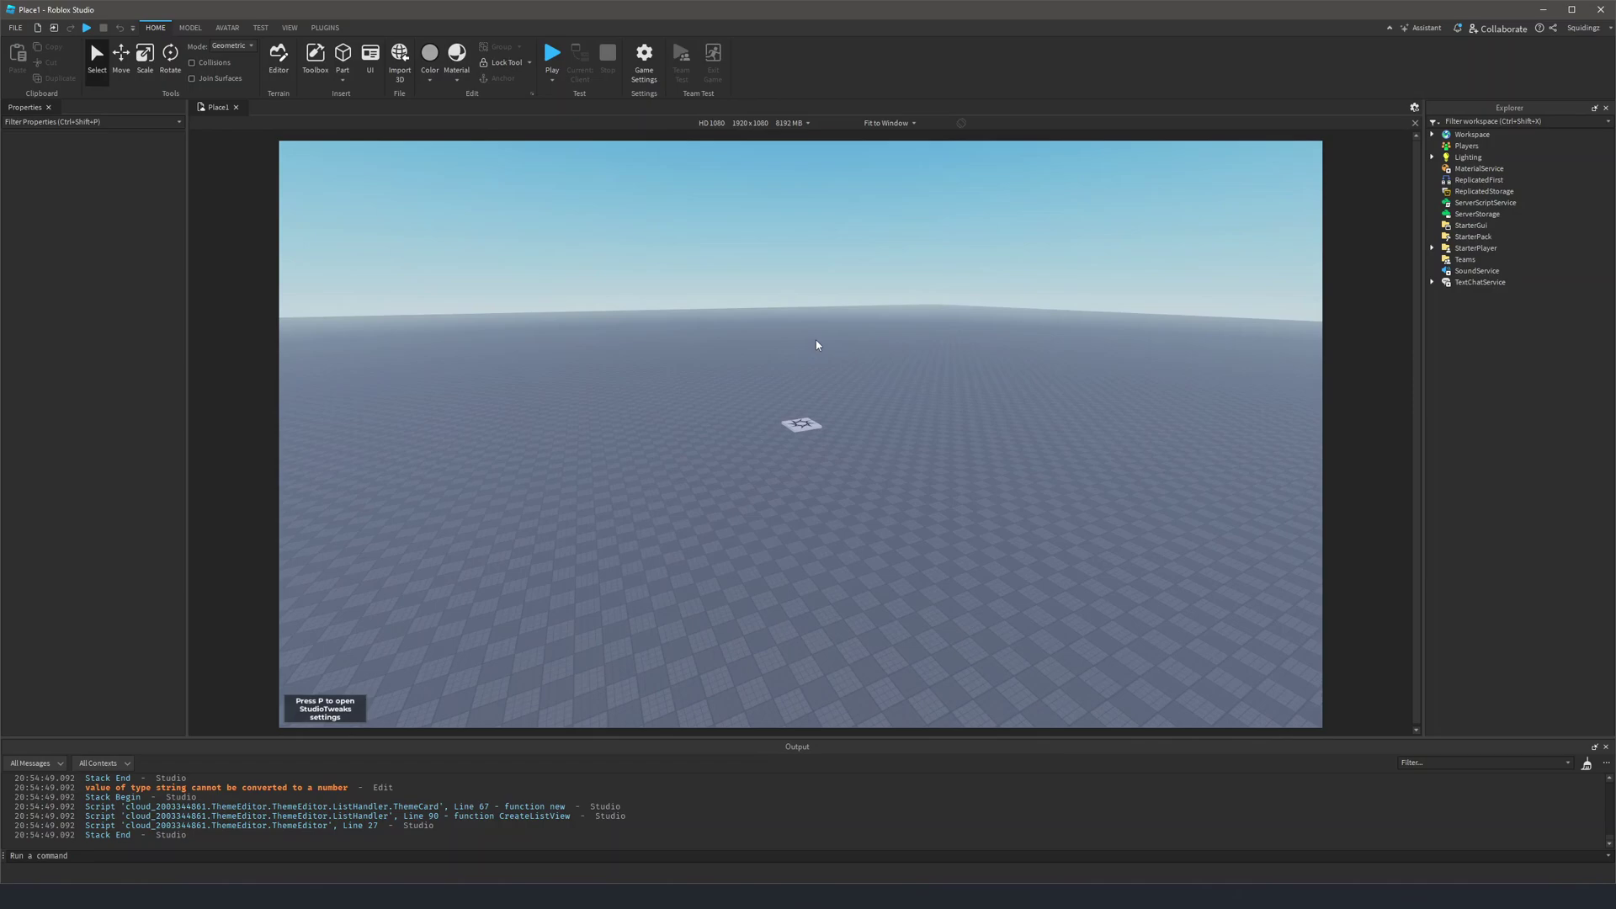
scroll(815, 346, up, 4)
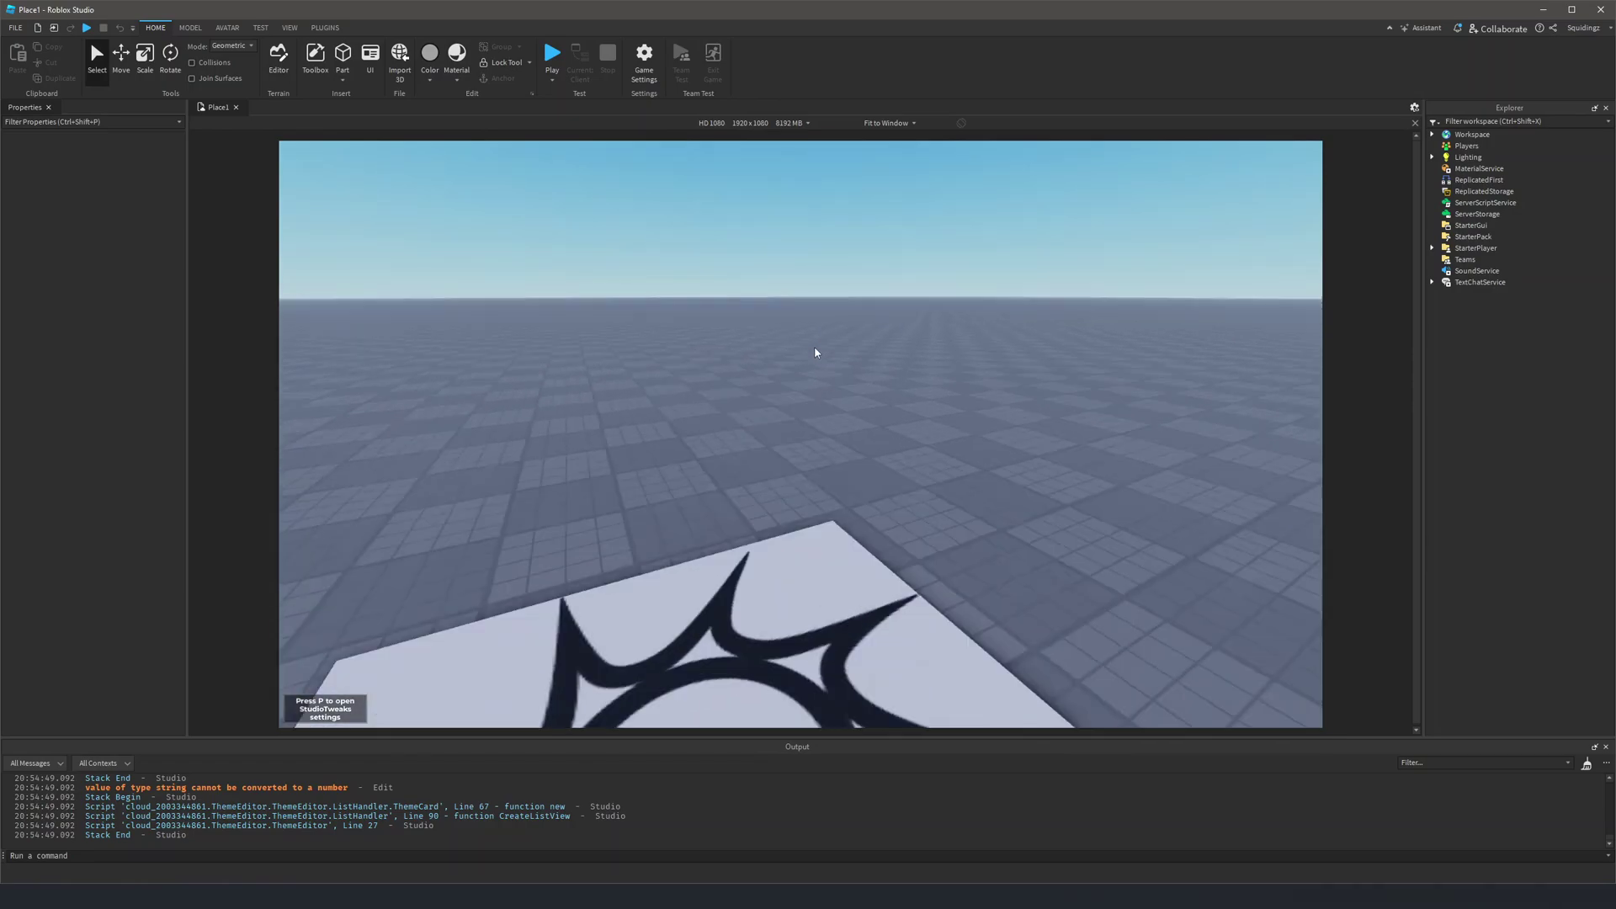
scroll(815, 346, down, 4)
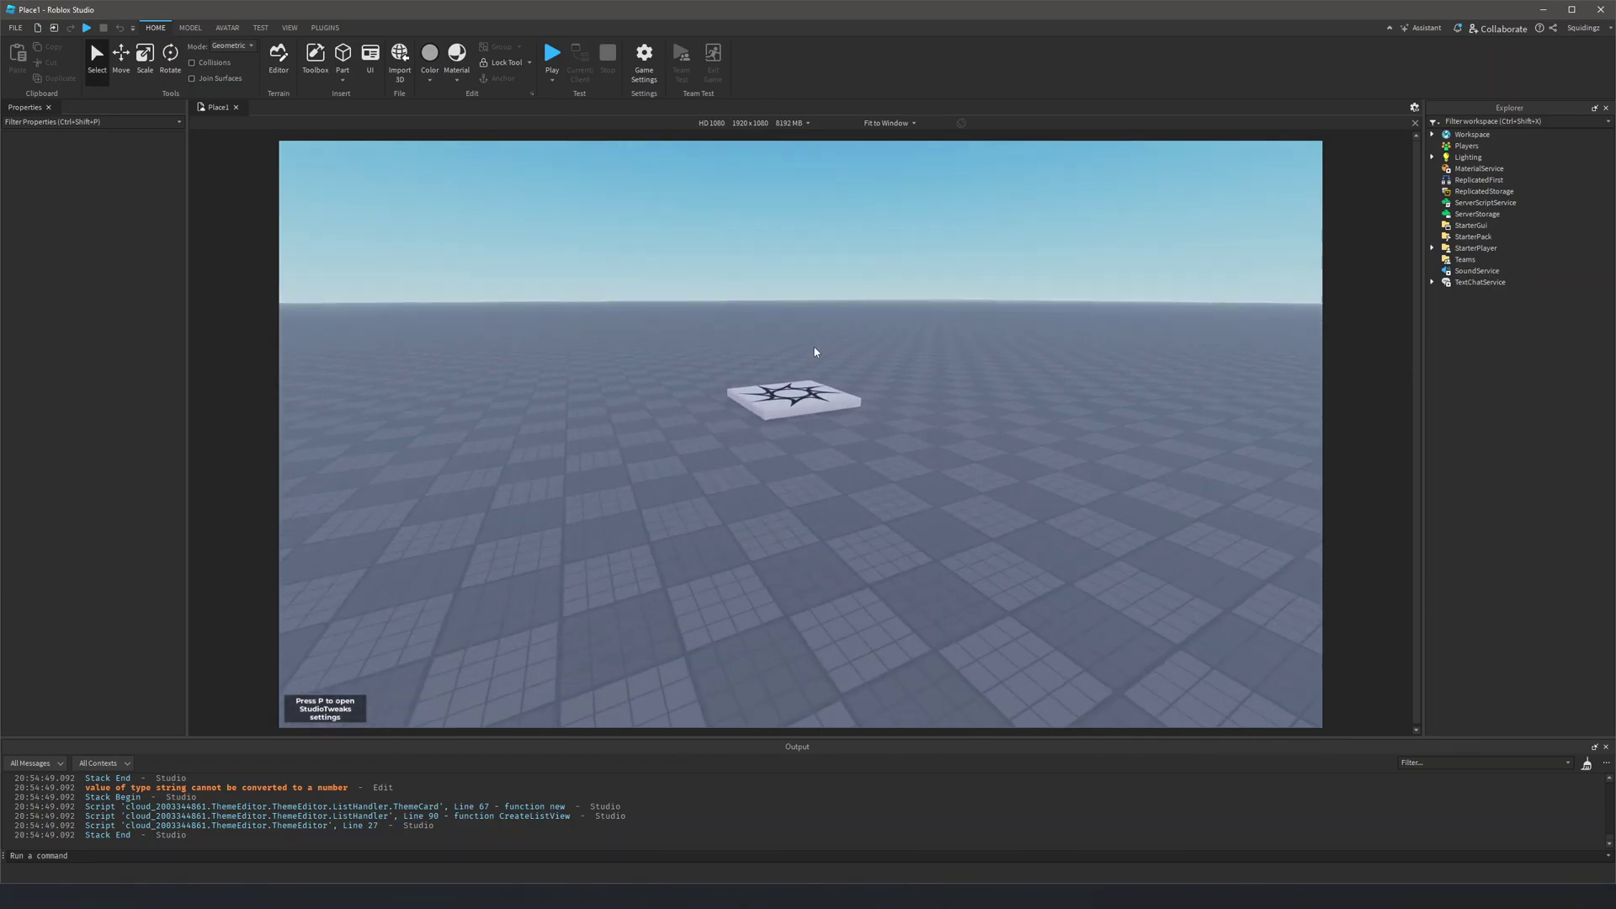
scroll(815, 347, up, 6)
scroll(815, 352, down, 10)
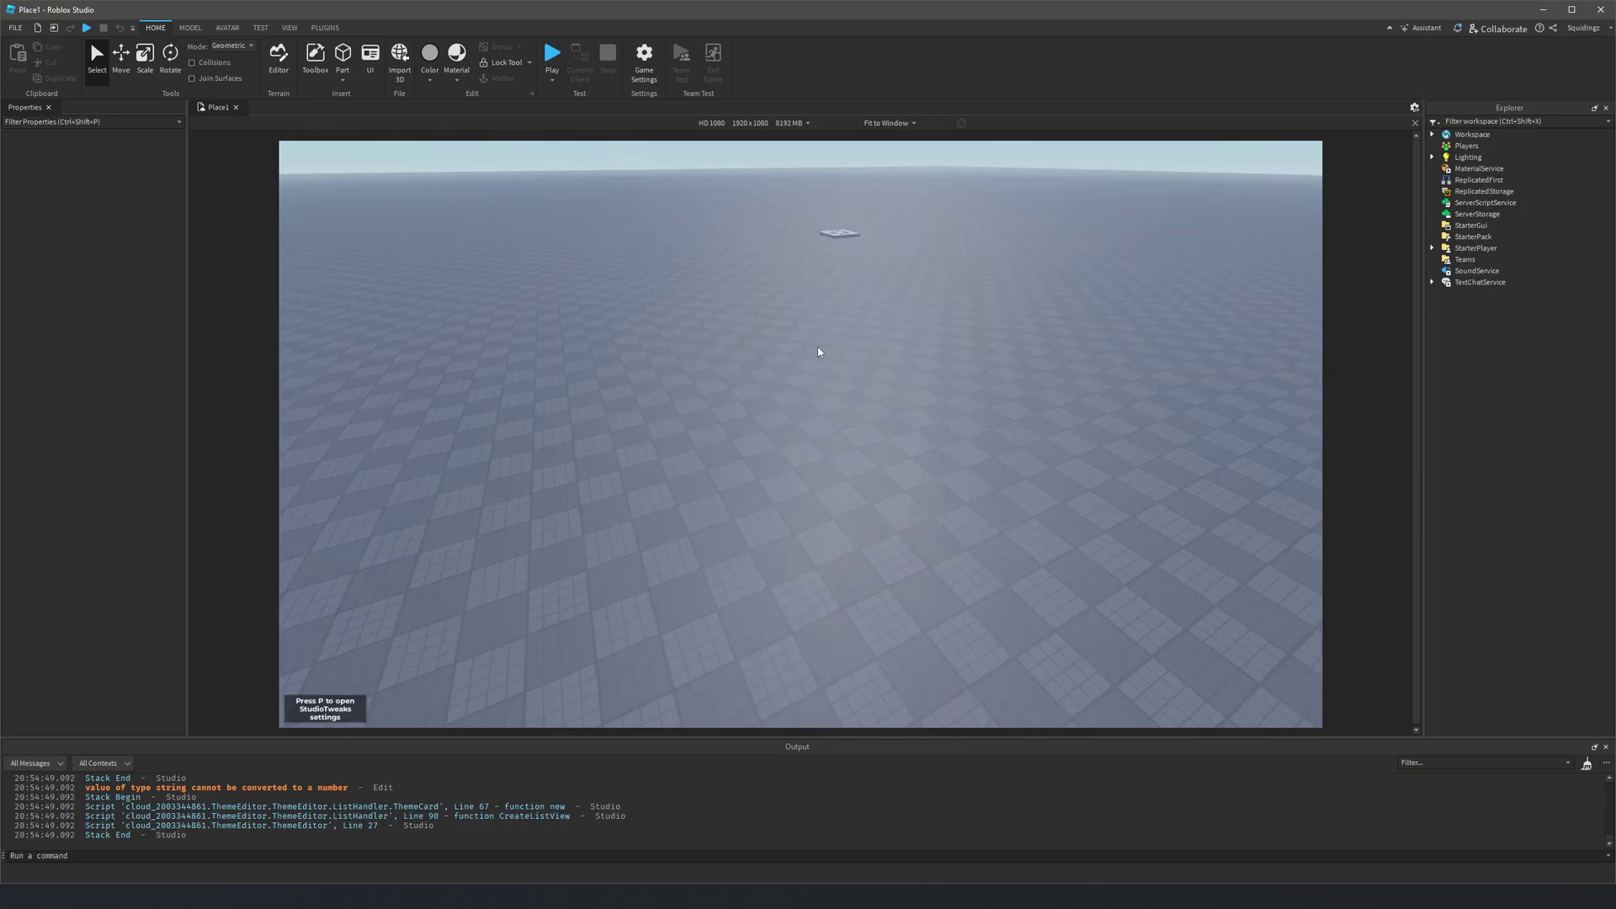
scroll(815, 347, up, 6)
right_drag(815, 347, 800, 342)
scroll(815, 347, down, 8)
scroll(815, 347, up, 6)
scroll(814, 347, down, 6)
scroll(815, 347, up, 6)
scroll(815, 347, down, 4)
scroll(815, 346, up, 1)
Fly the camera forward, backward, sideways, up and down over the baseplate
key(w)
key(s)
key(w)
key(d)
scroll(800, 348, down, 3)
scroll(800, 348, up, 3)
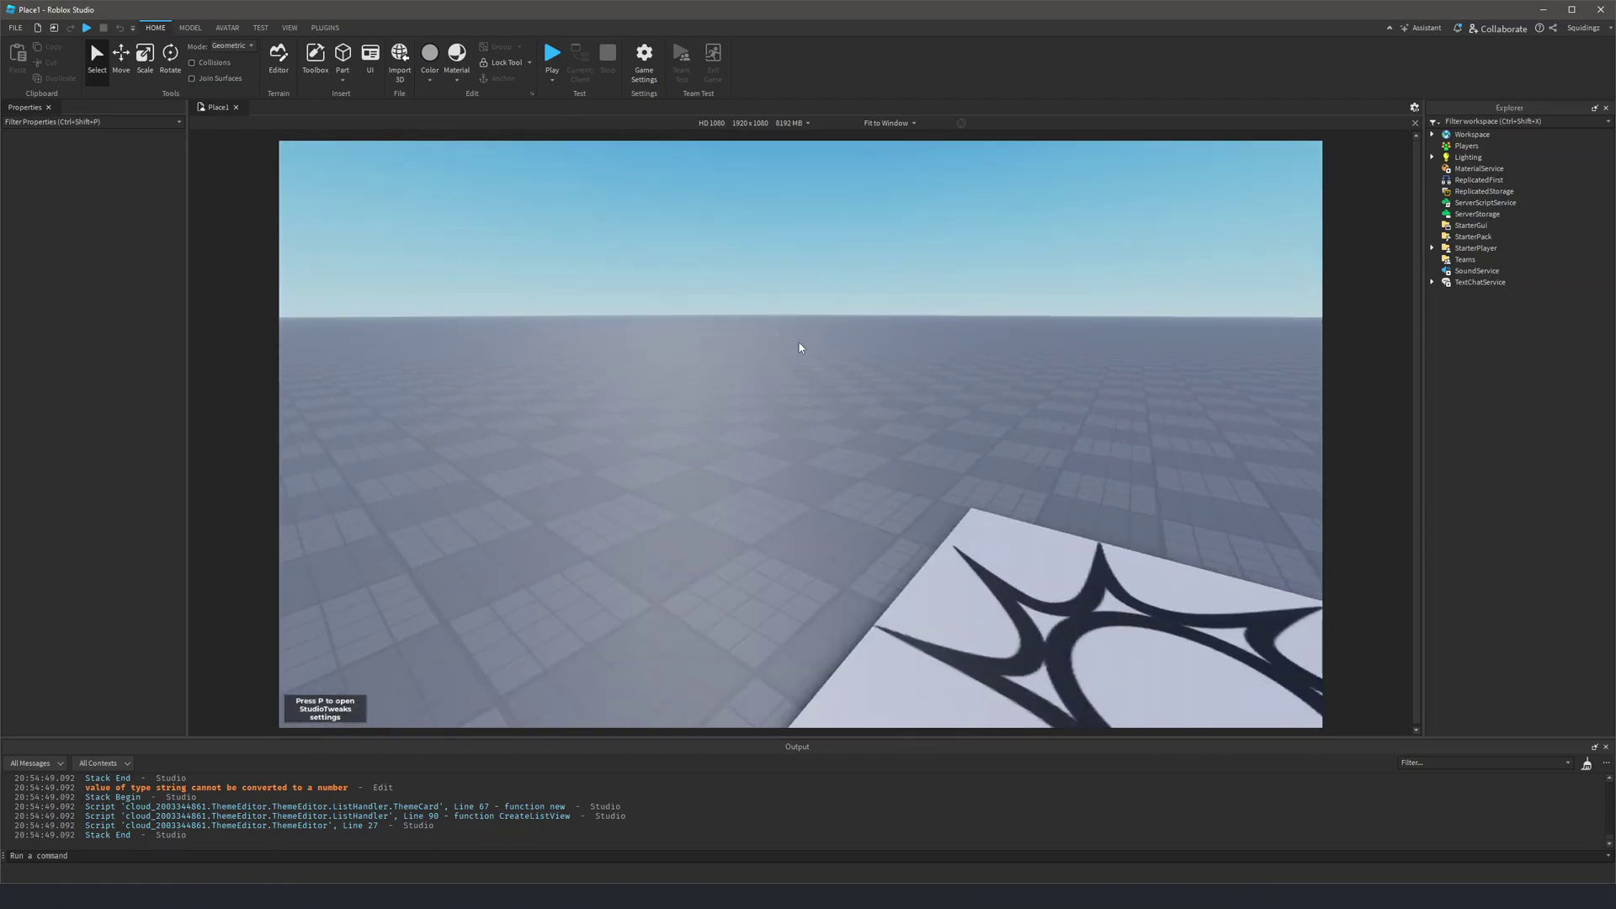
scroll(800, 347, down, 3)
key(s)
key(a)
key(w)
key(a)
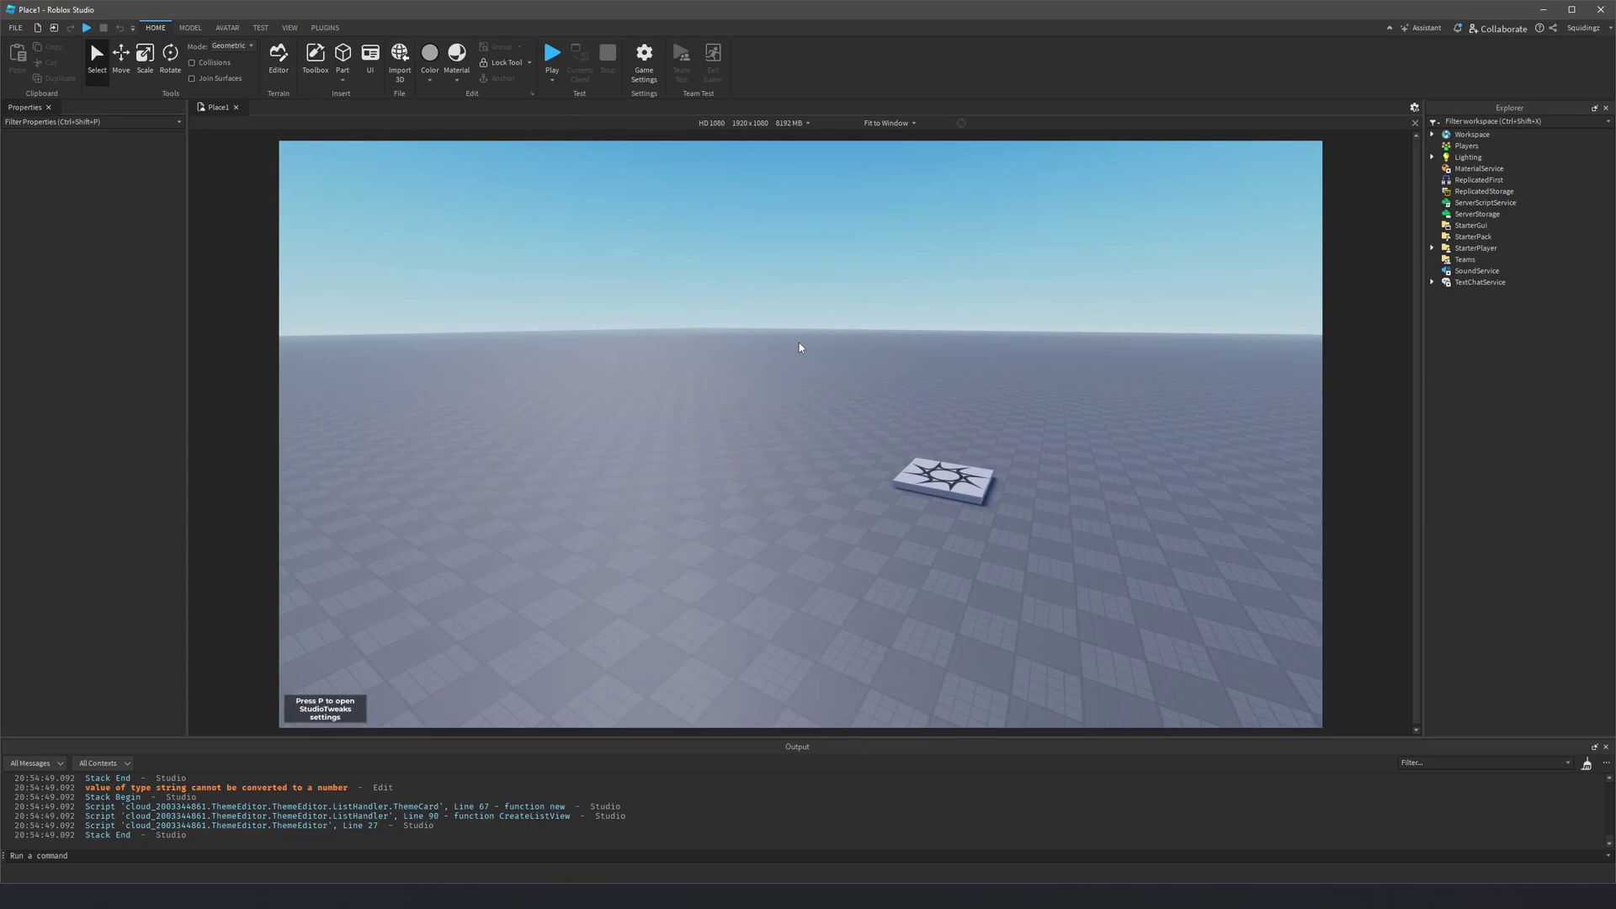
key(d)
key(a)
key(d)
right_drag(800, 342, 800, 343)
key(w)
key(e)
key(s)
key(e)
key(q)
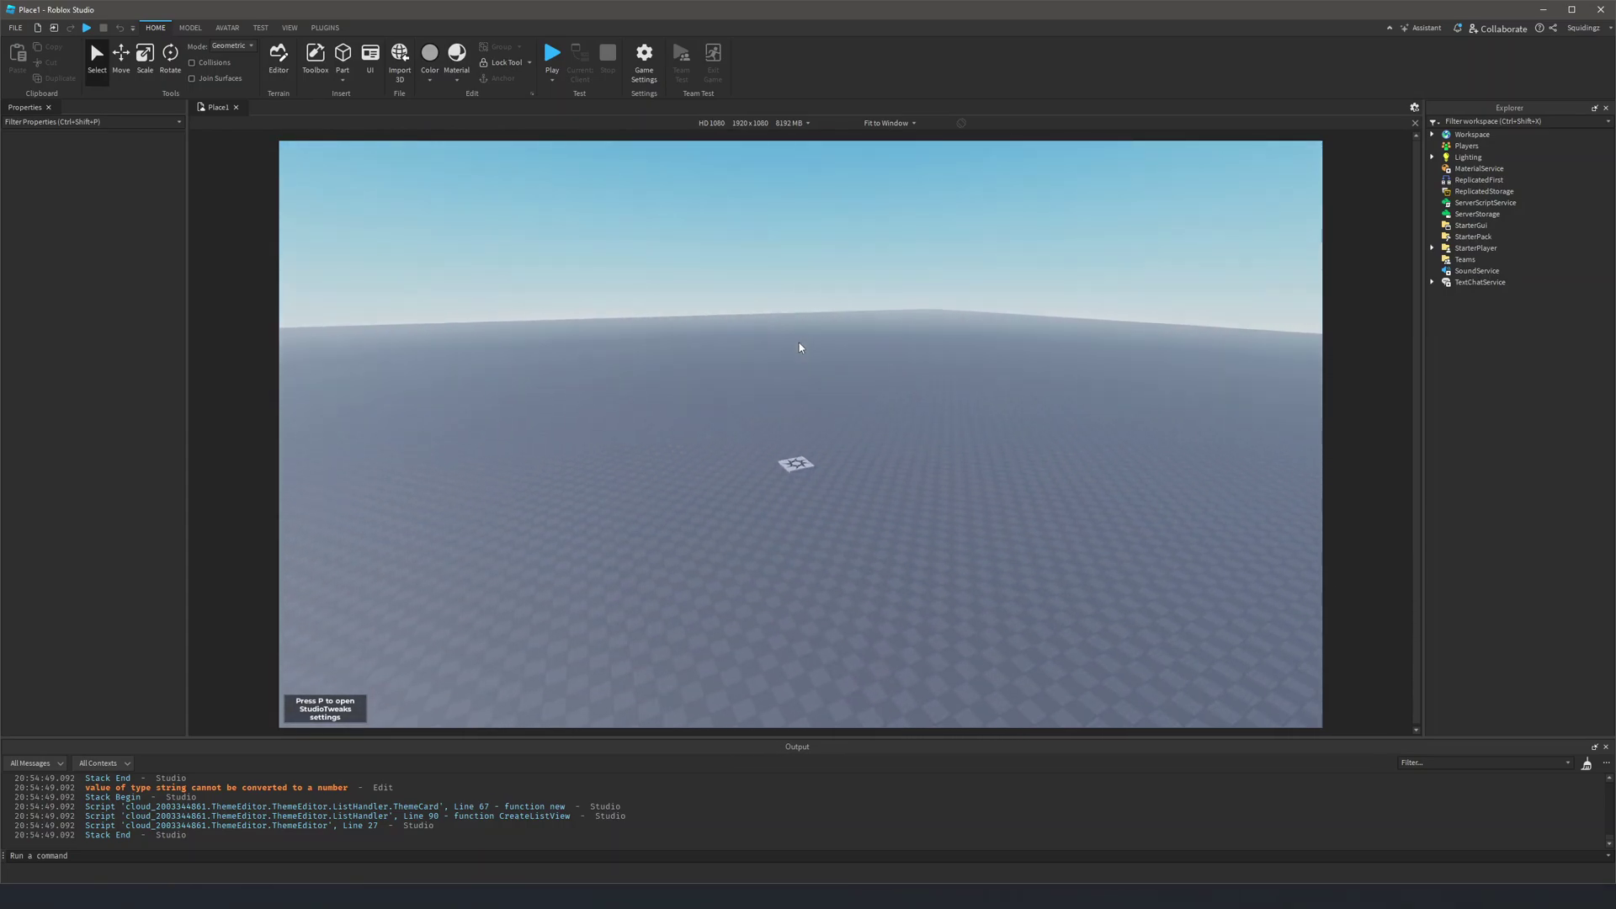
key(w)
scroll(756, 329, up, 2)
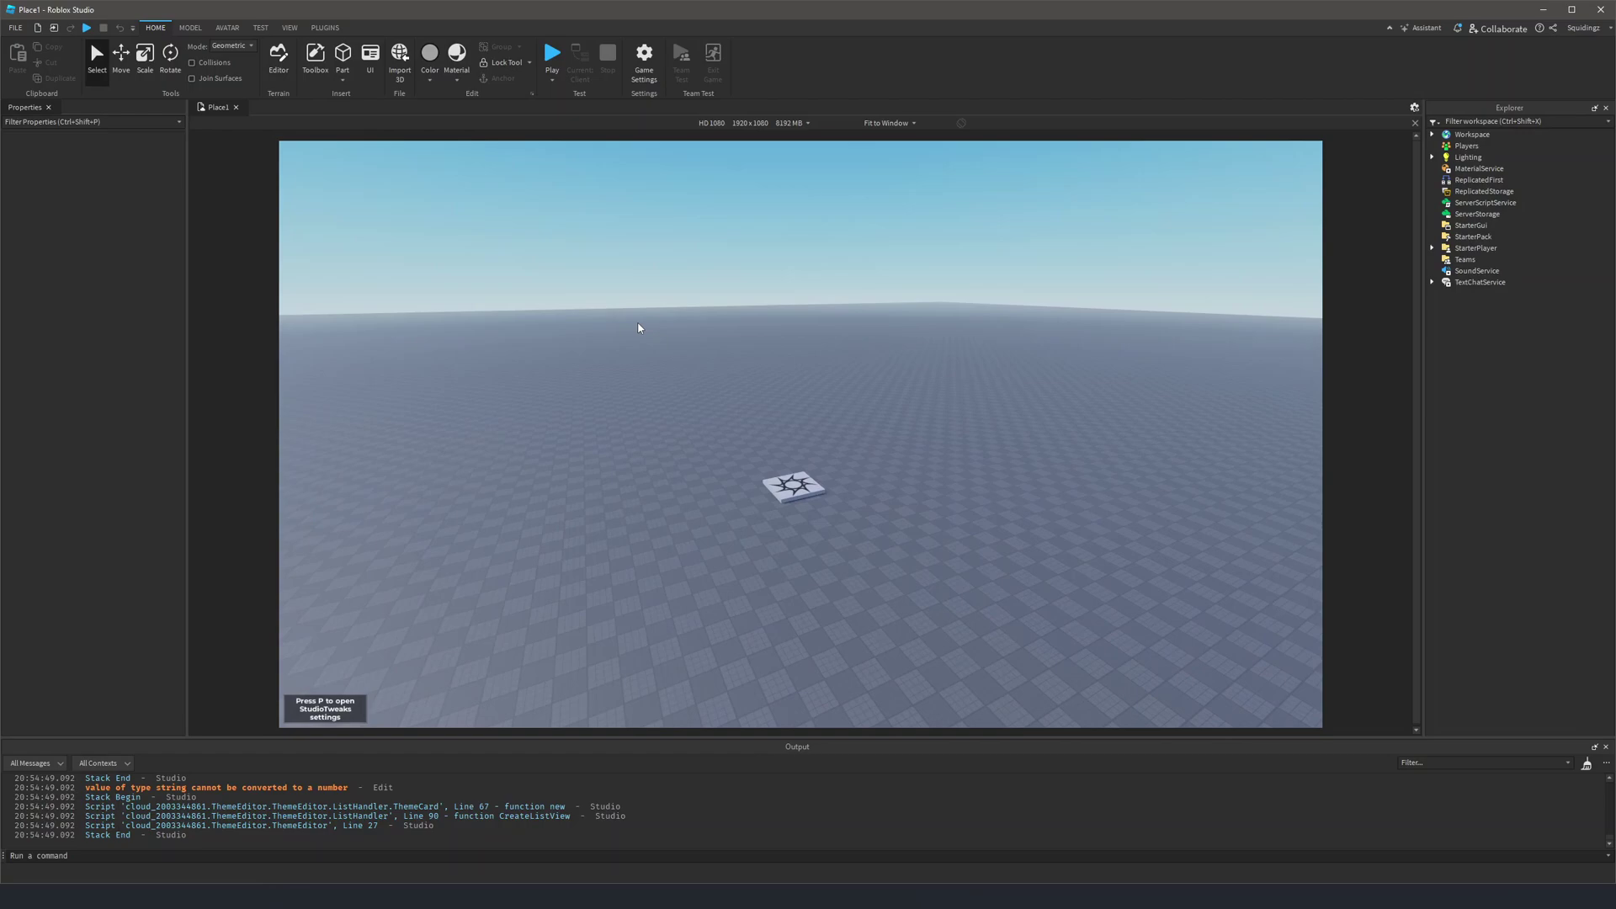
Approach the spawn pad with the camera, select it in the scene, and clear the selection
right_drag(921, 362, 921, 363)
key(w)
key(s)
key(w)
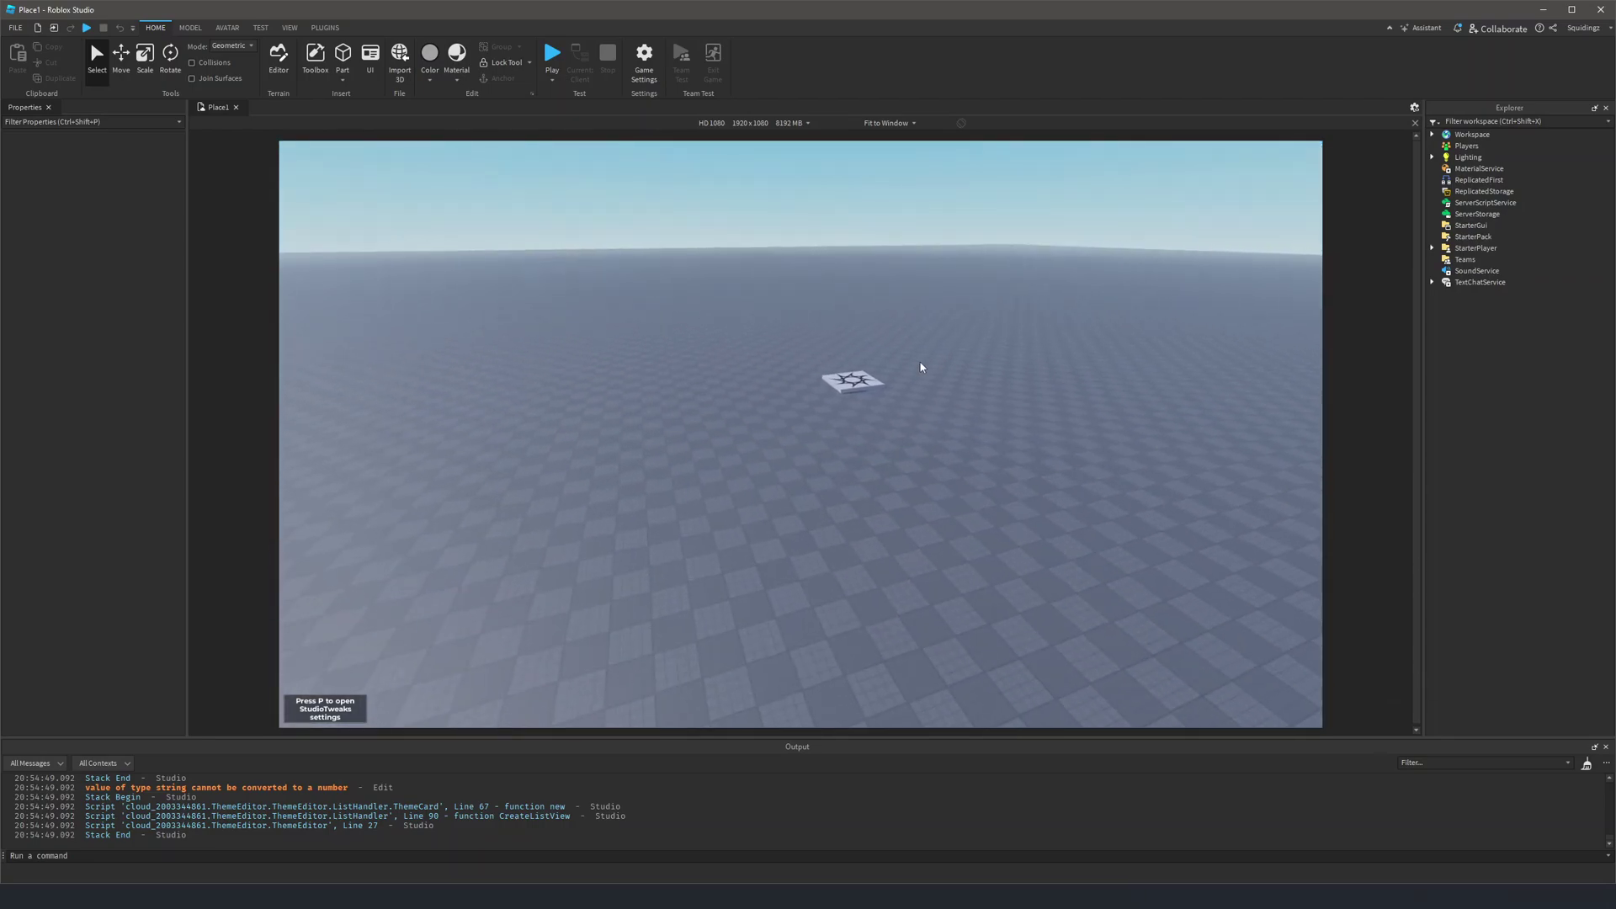
key(w)
key(s)
scroll(767, 447, up, 2)
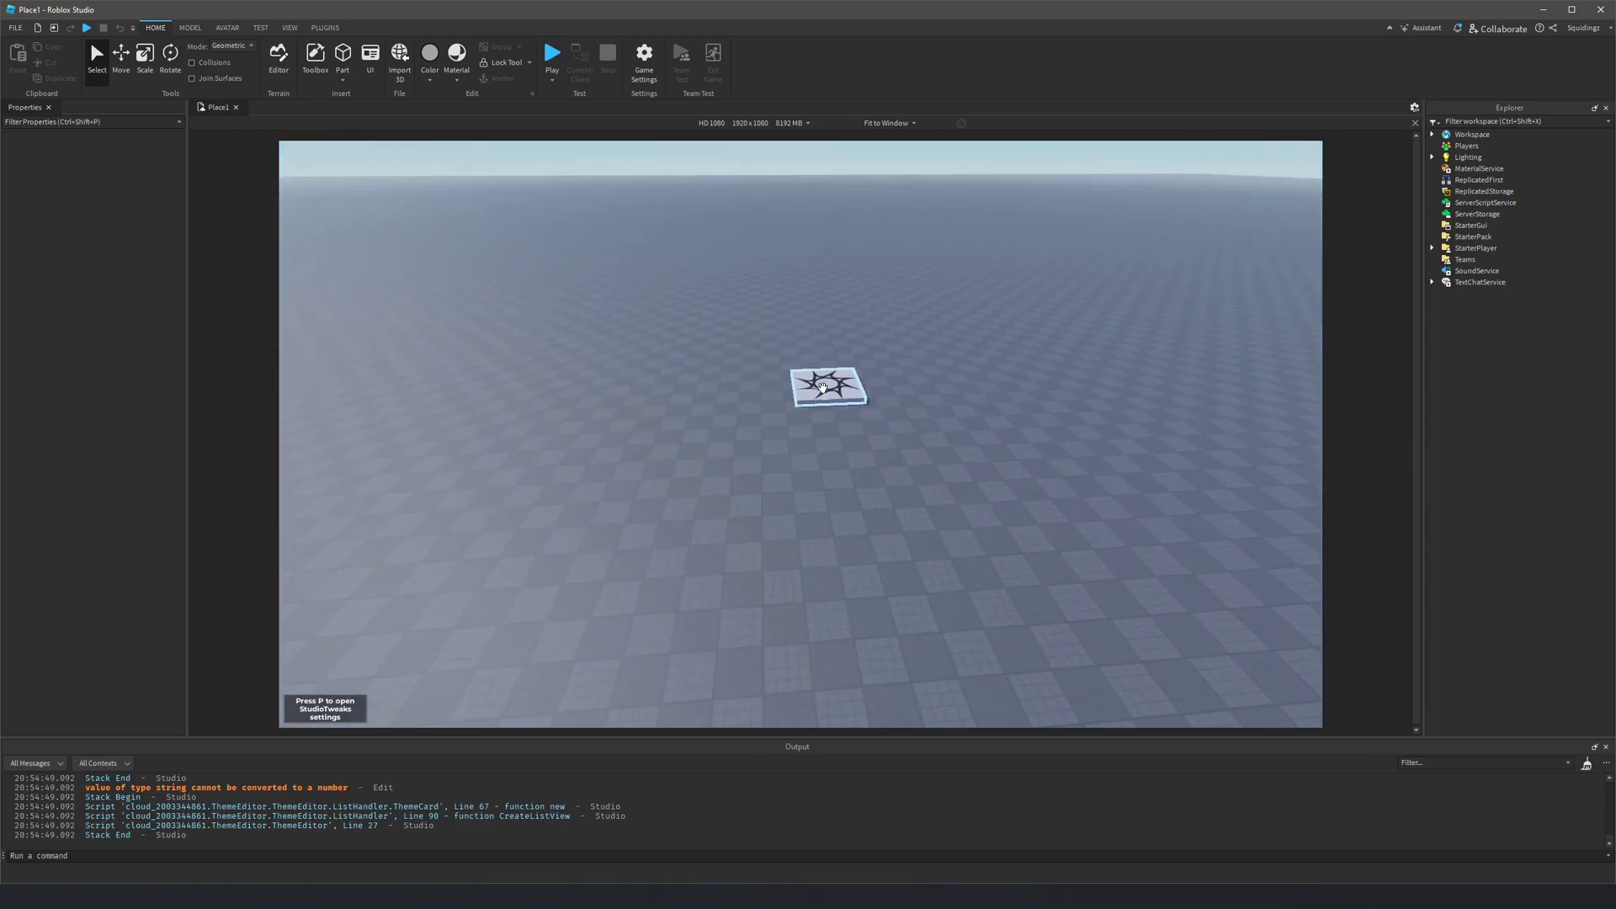
click(822, 387)
click(729, 342)
right_drag(729, 343, 728, 342)
scroll(728, 342, up, 2)
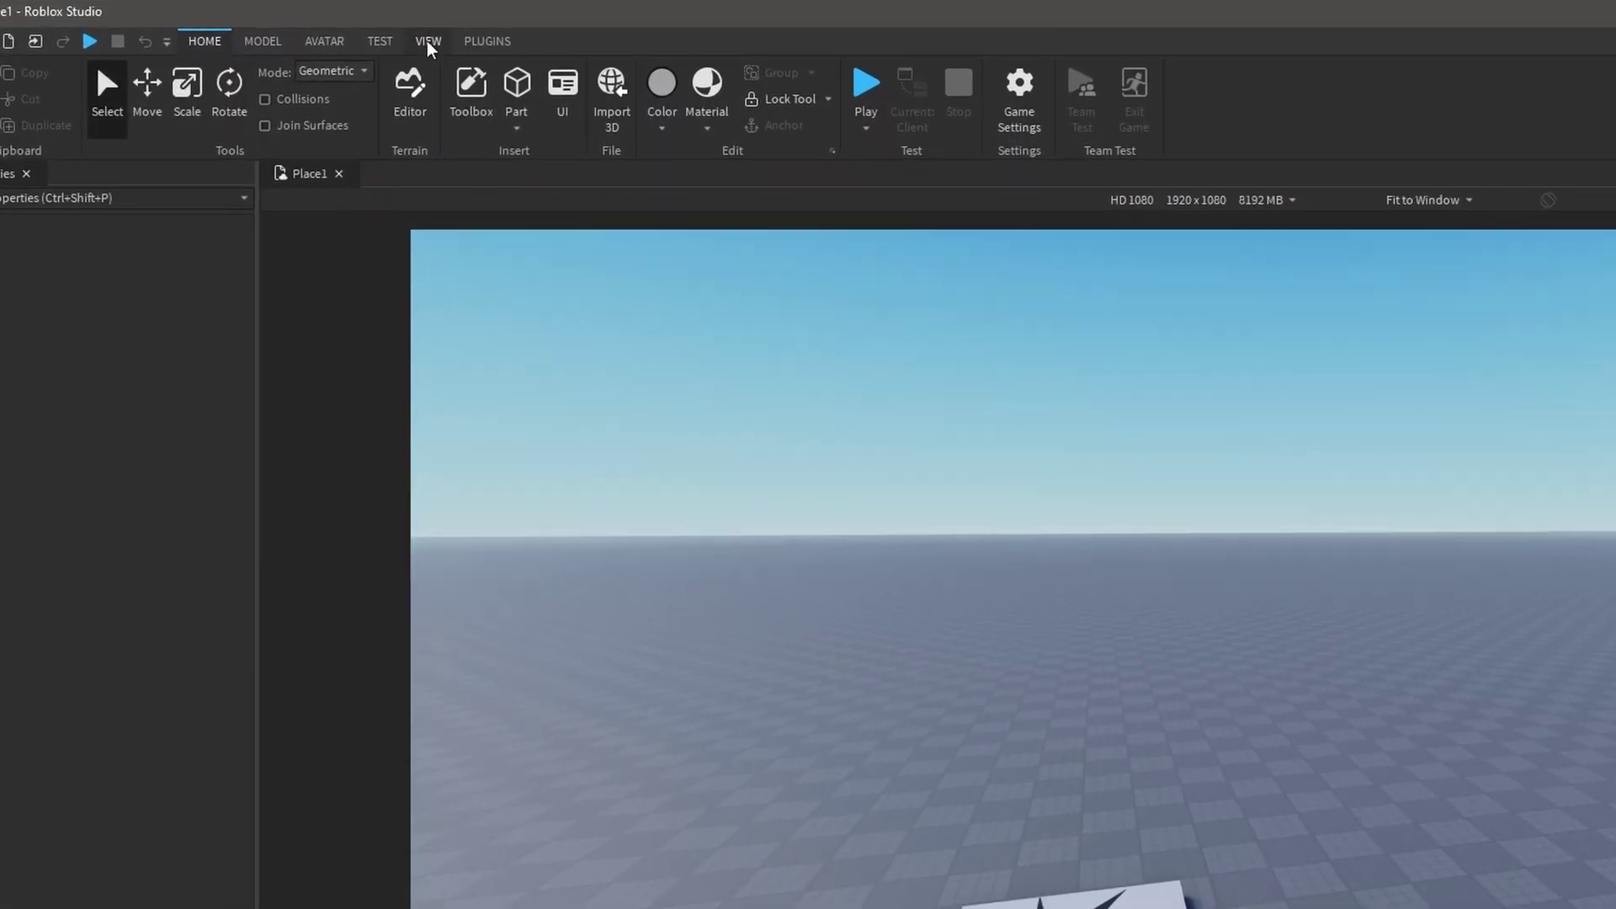
Make sure the Explorer and Properties windows are shown, and re-dock the Properties window beside the viewport
click(290, 28)
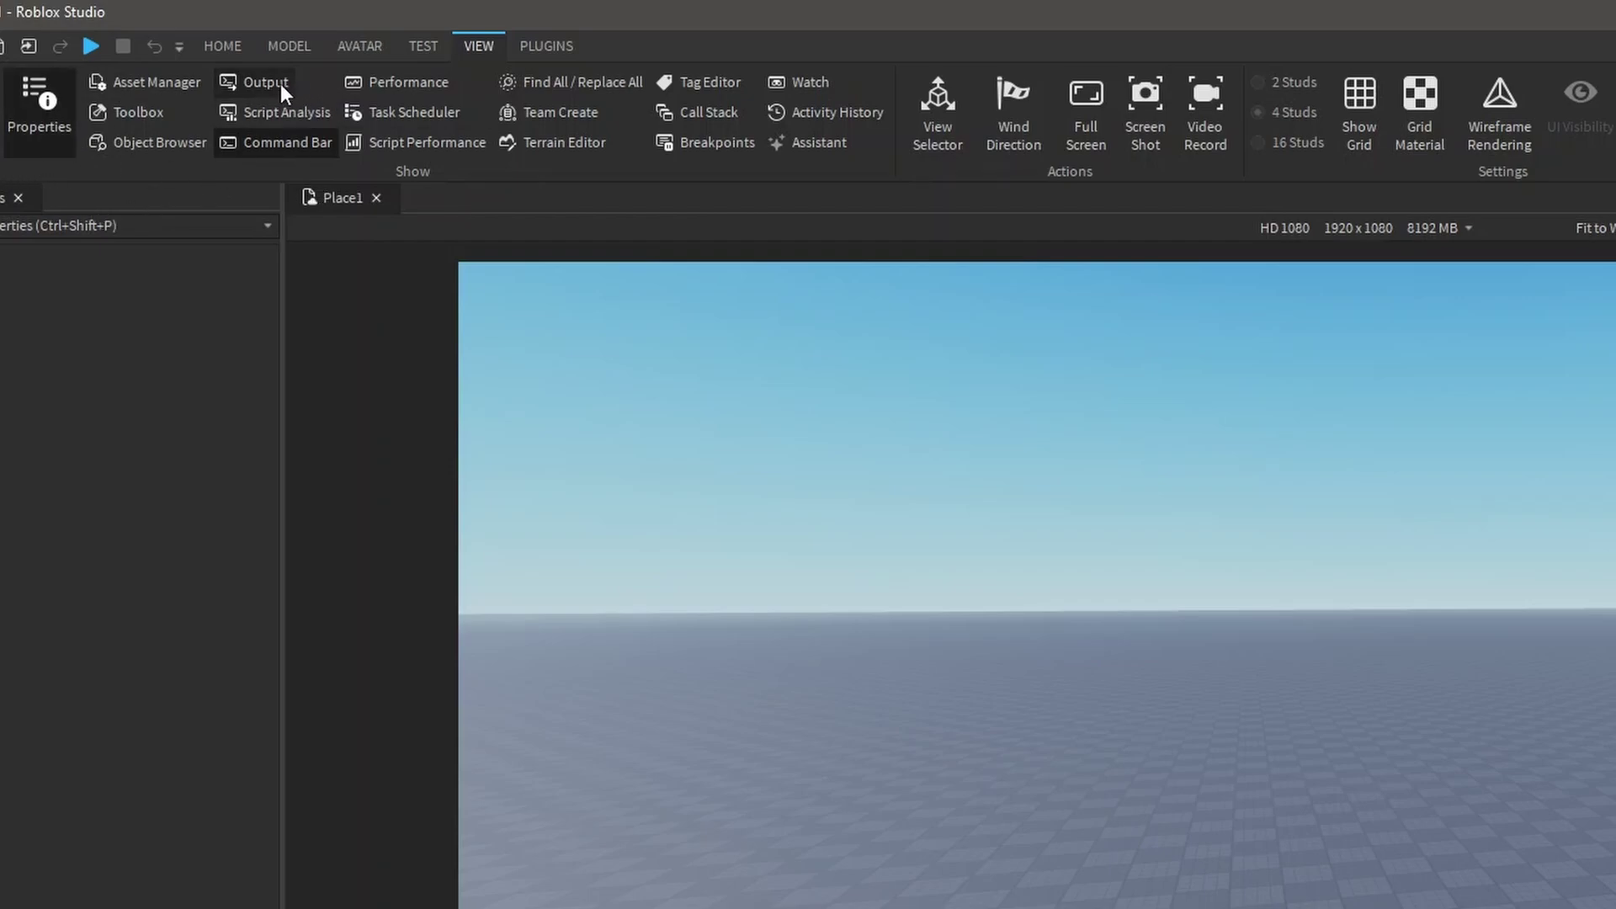
click(0, 95)
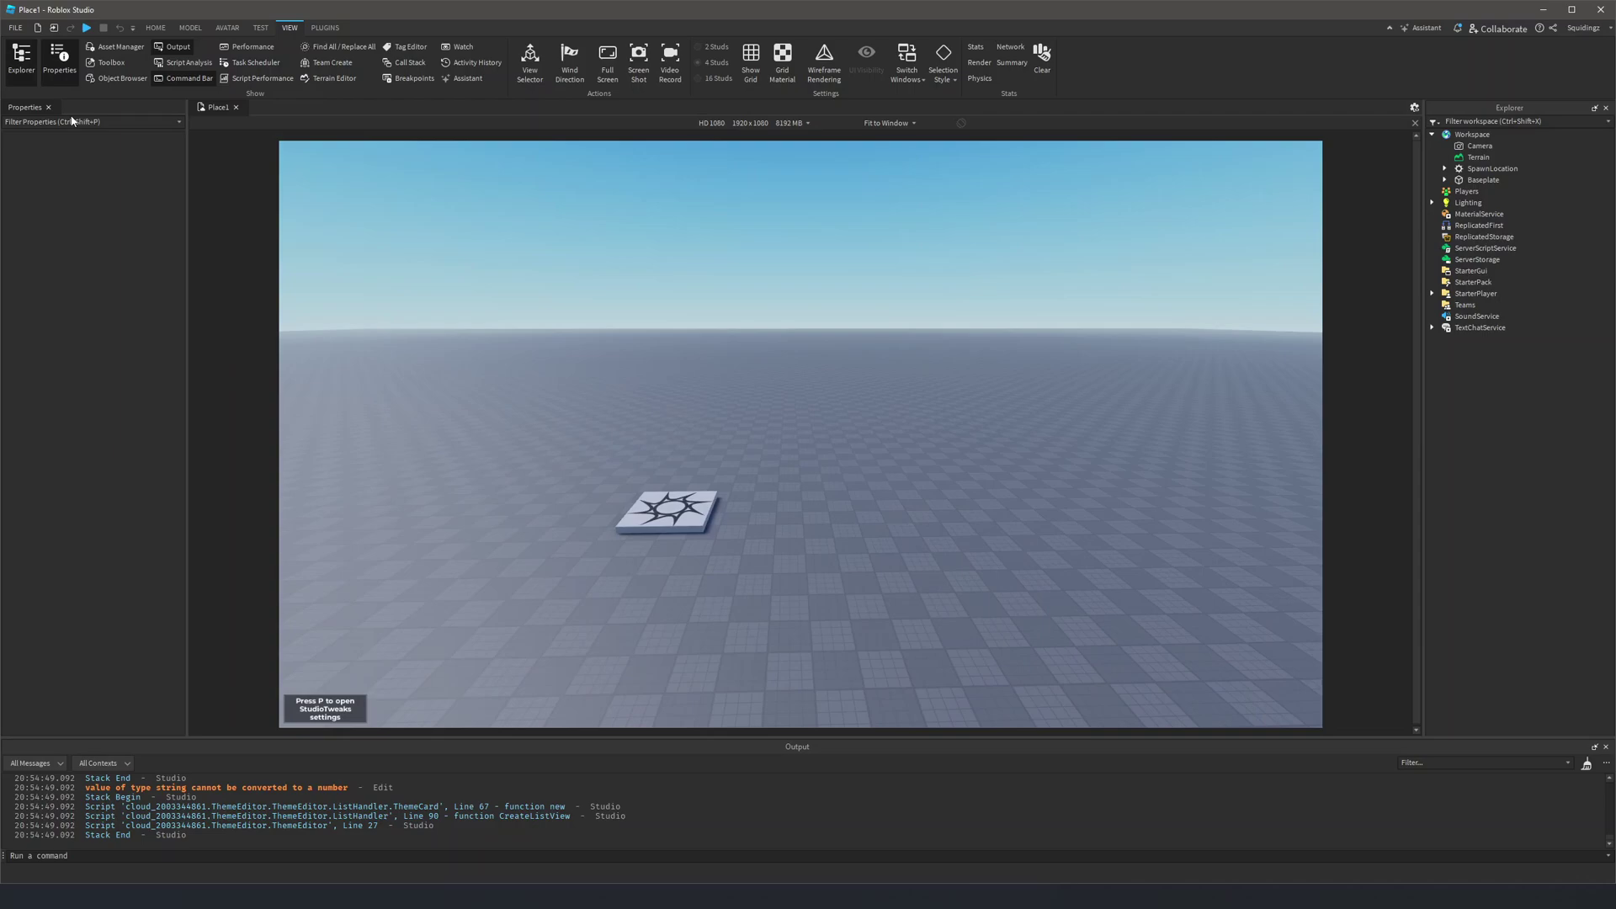
drag(24, 107, 52, 420)
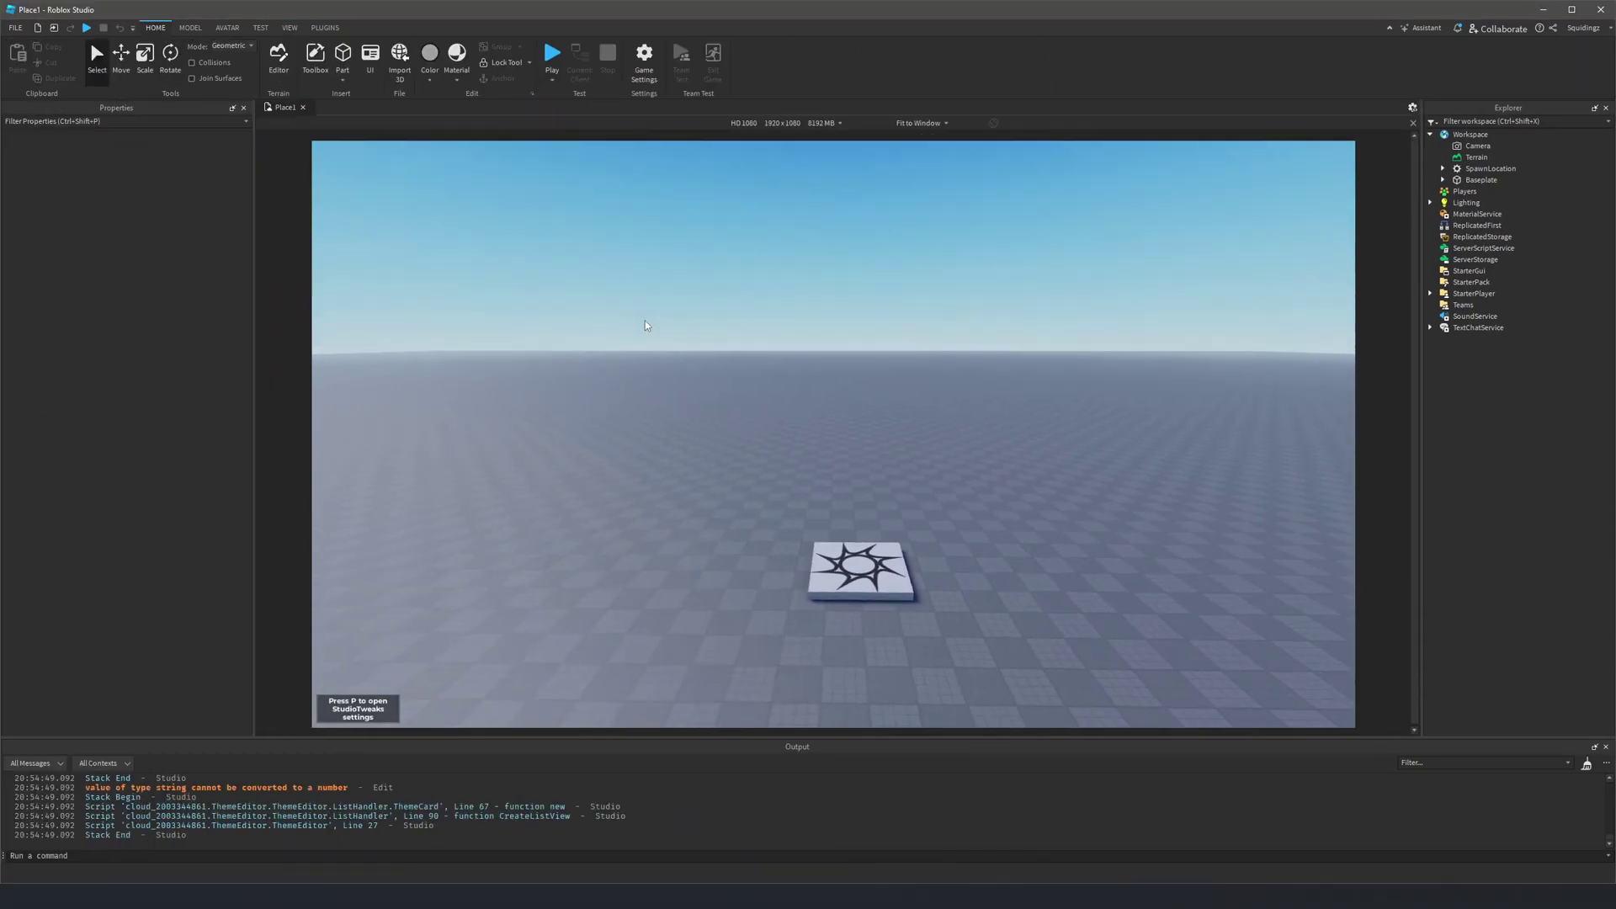
Inspect the spawn pad and its surroundings by flying the camera closer and back out
key(w)
right_drag(645, 321, 642, 318)
key(s)
key(s)
key(w)
key(s)
key(s)
key(w)
key(s)
key(w)
key(e)
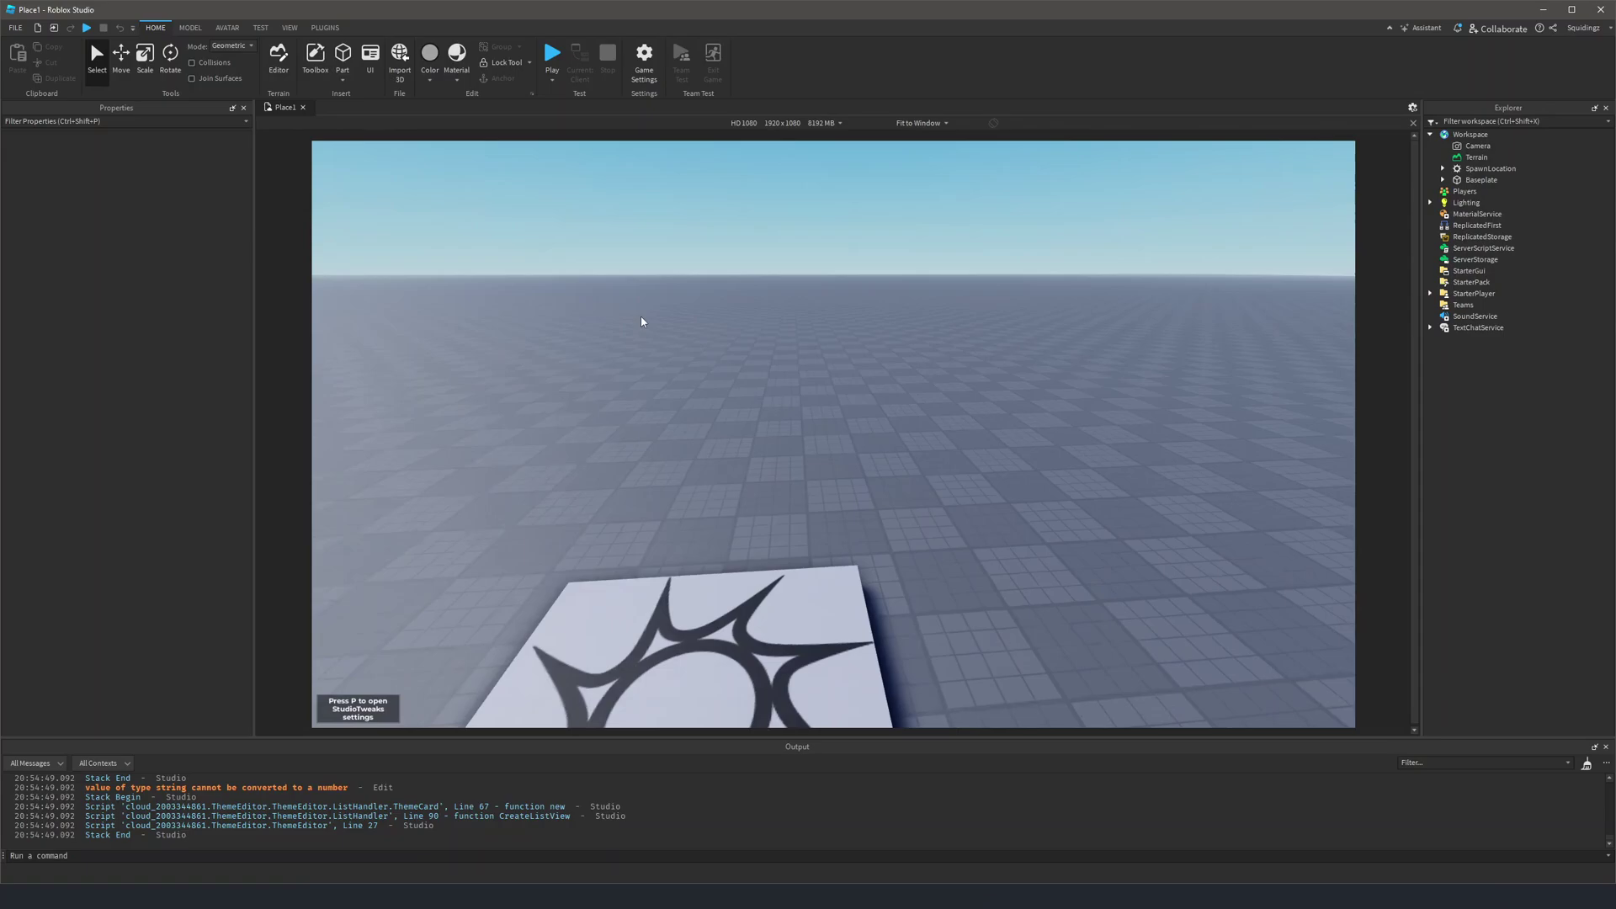
key(s)
key(a)
key(w)
key(s)
key(d)
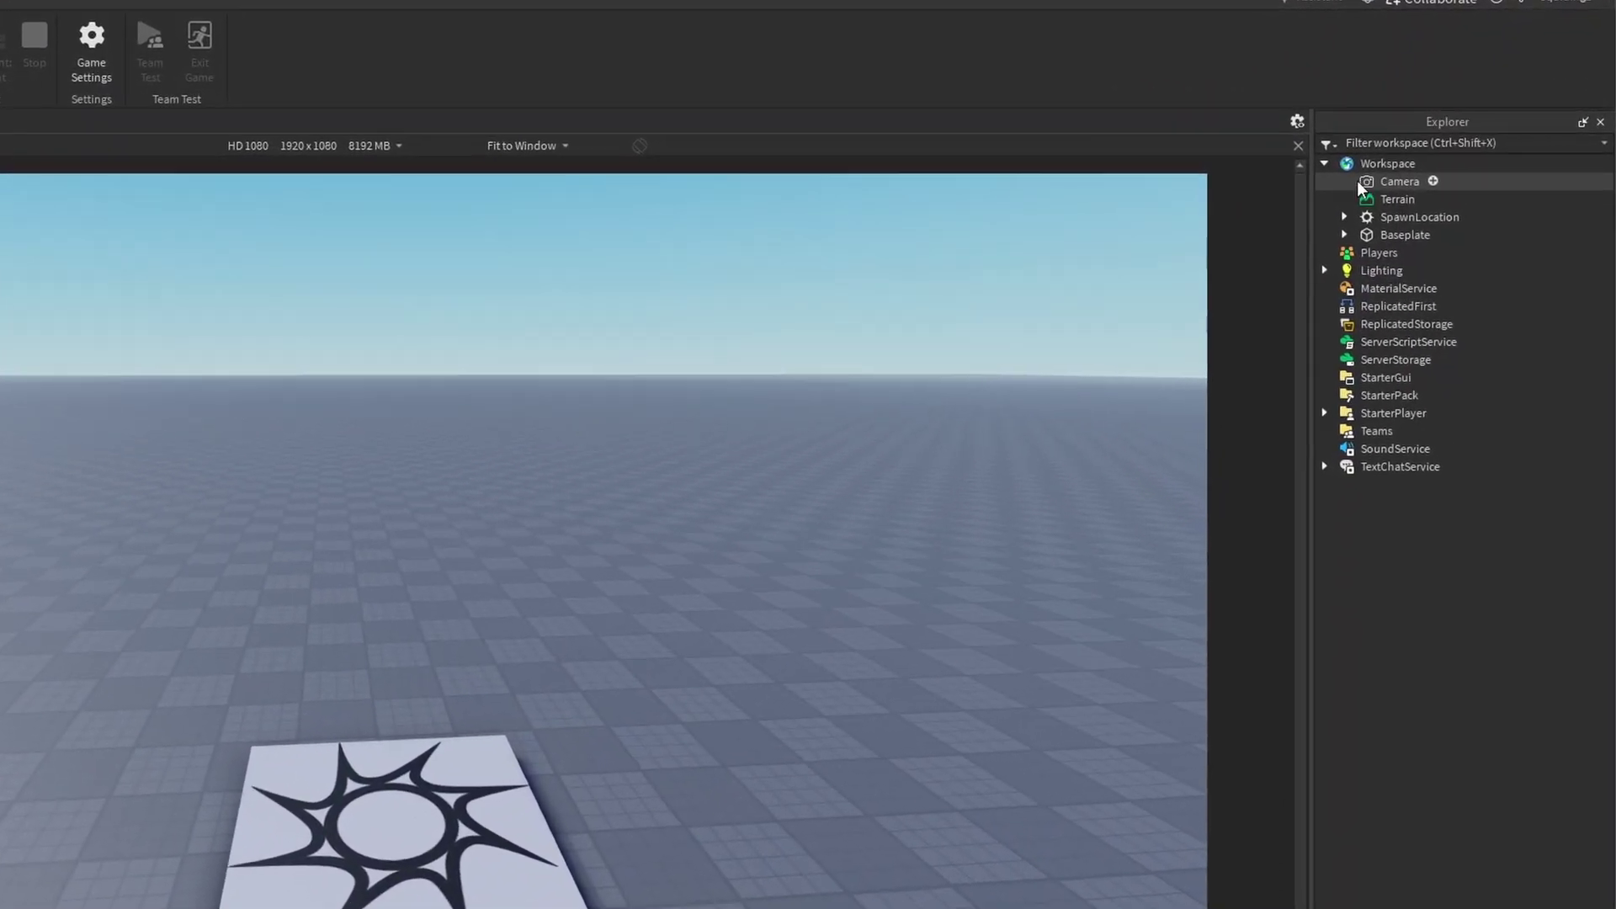
Examine the Workspace, Players, Lighting and MaterialService entries in the Explorer, ending on Workspace
click(1430, 134)
click(1254, 182)
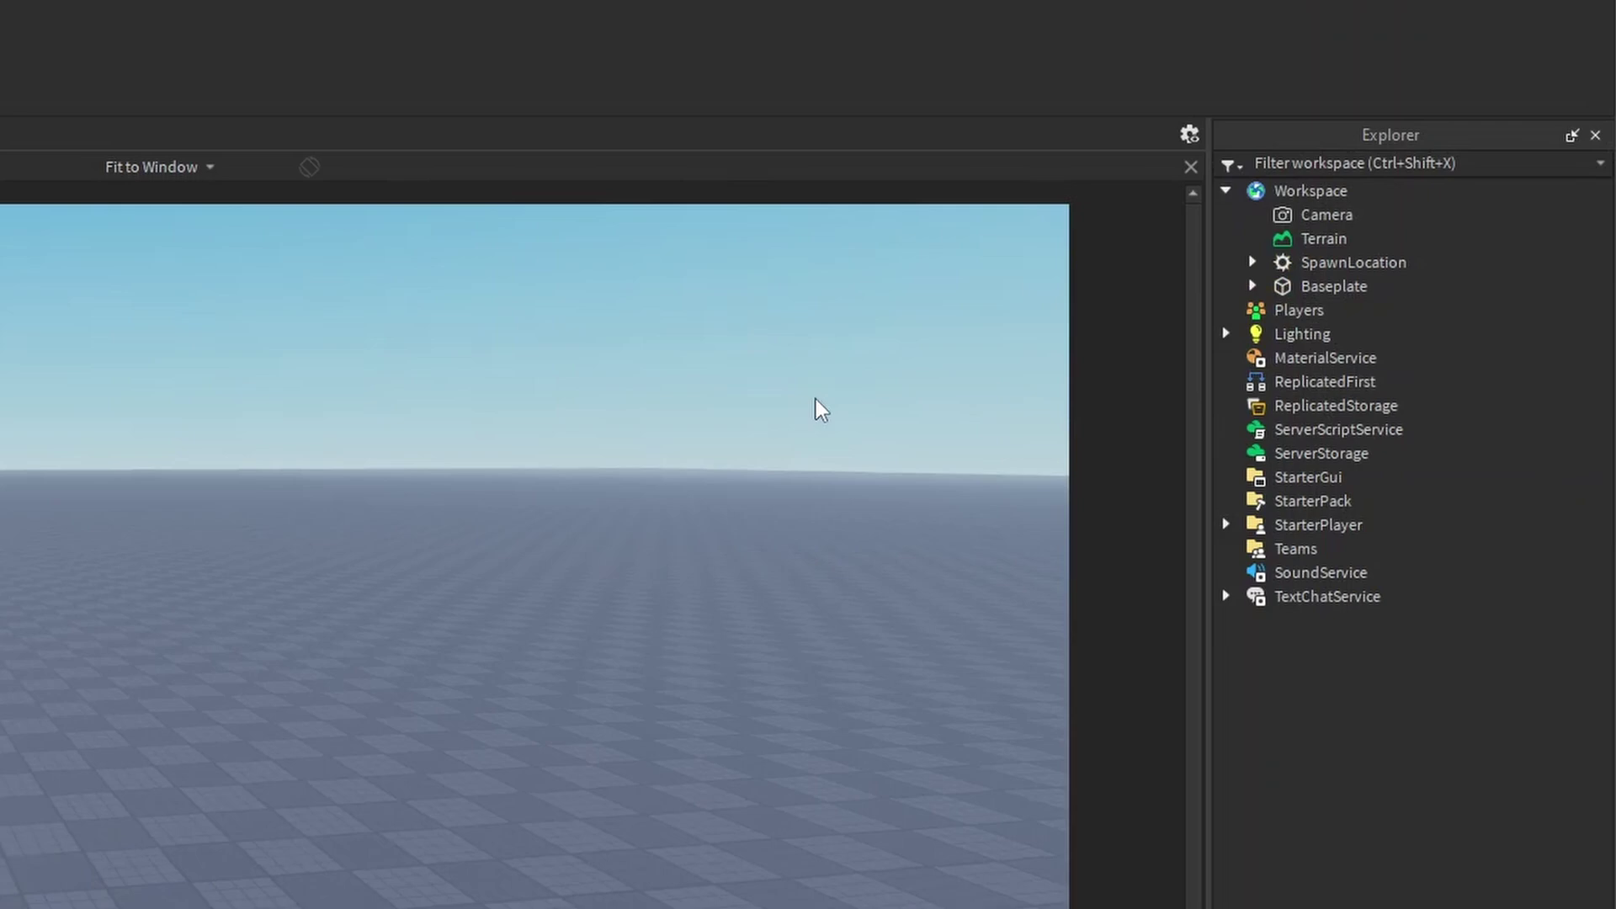
click(1313, 191)
click(1302, 311)
click(1303, 334)
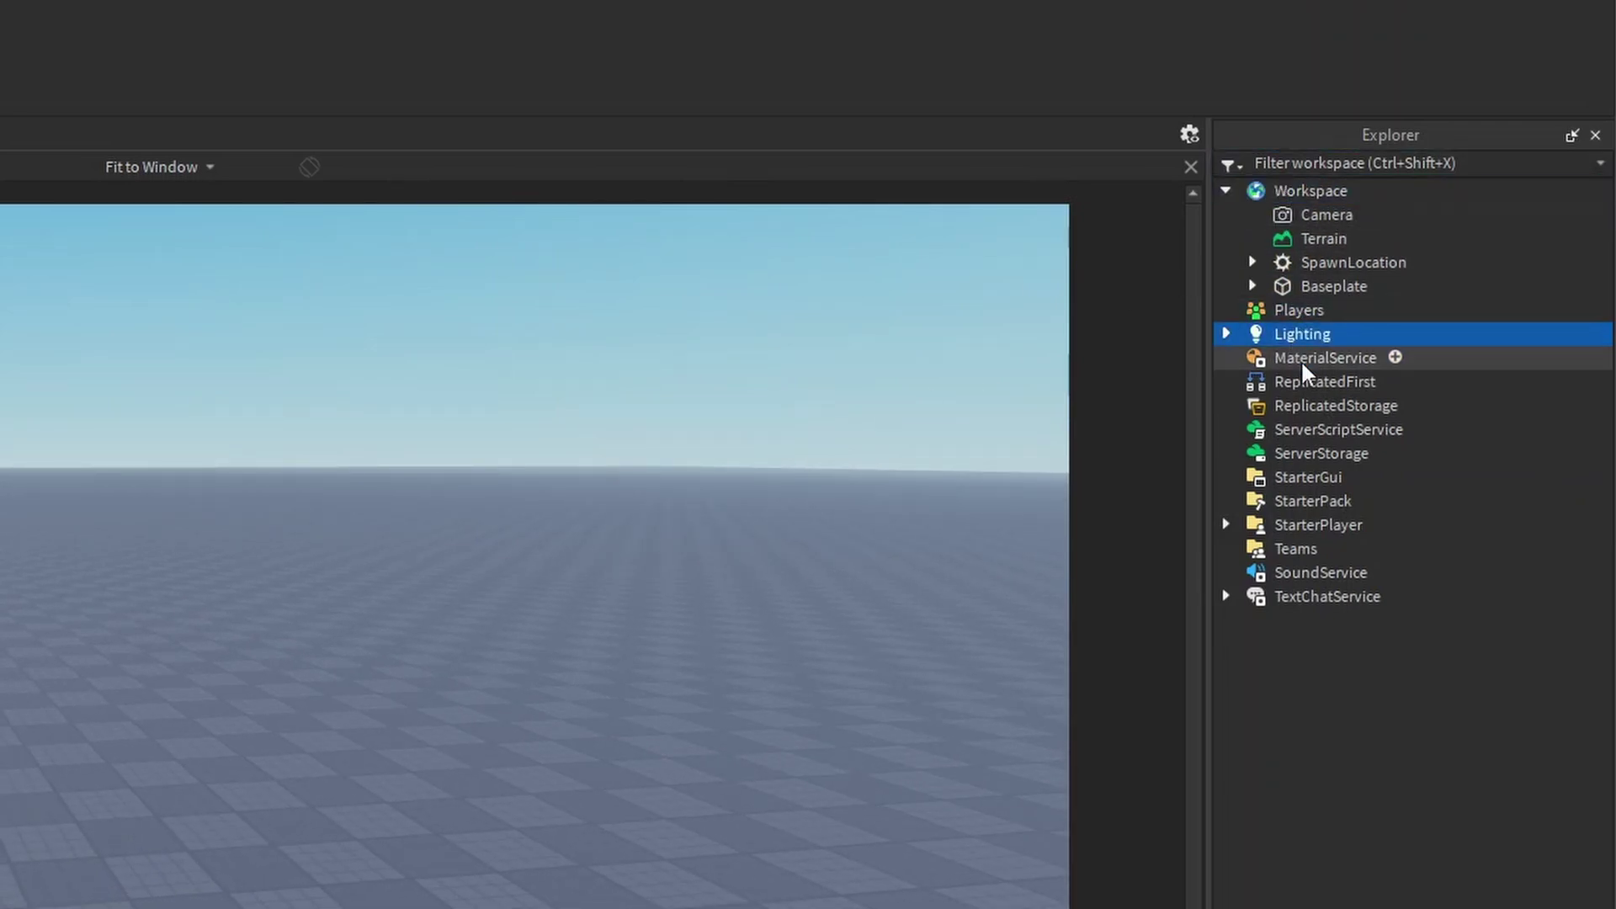
click(1306, 359)
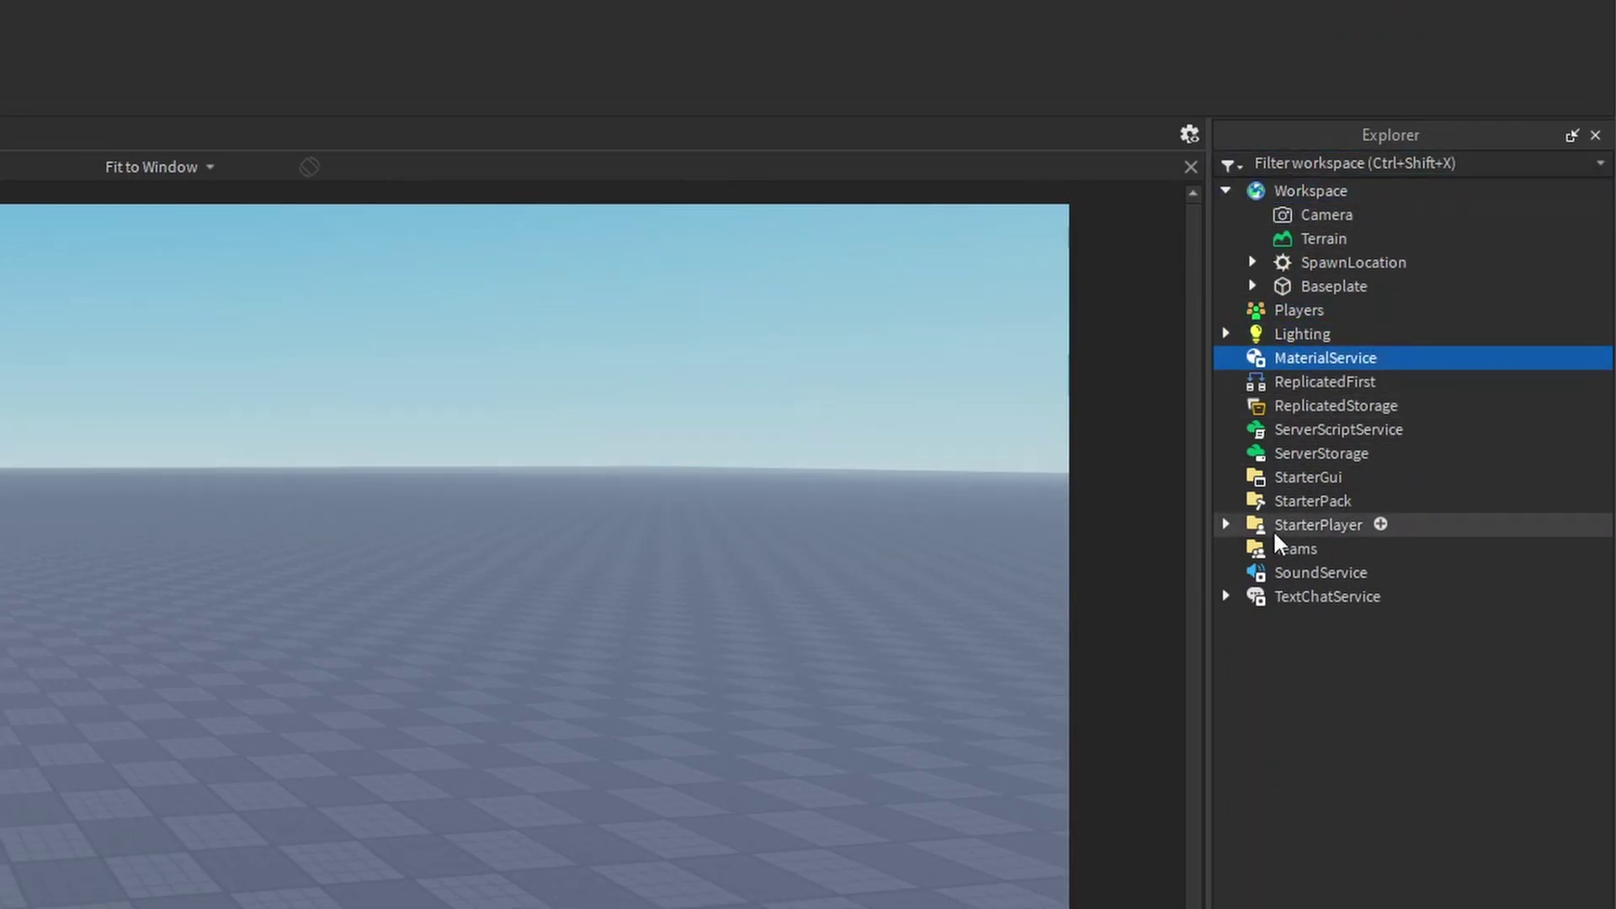
click(1303, 192)
Select SpawnLocation under Workspace to examine its properties and its object in the scene, and clear the selection
scroll(1104, 375, down, 5)
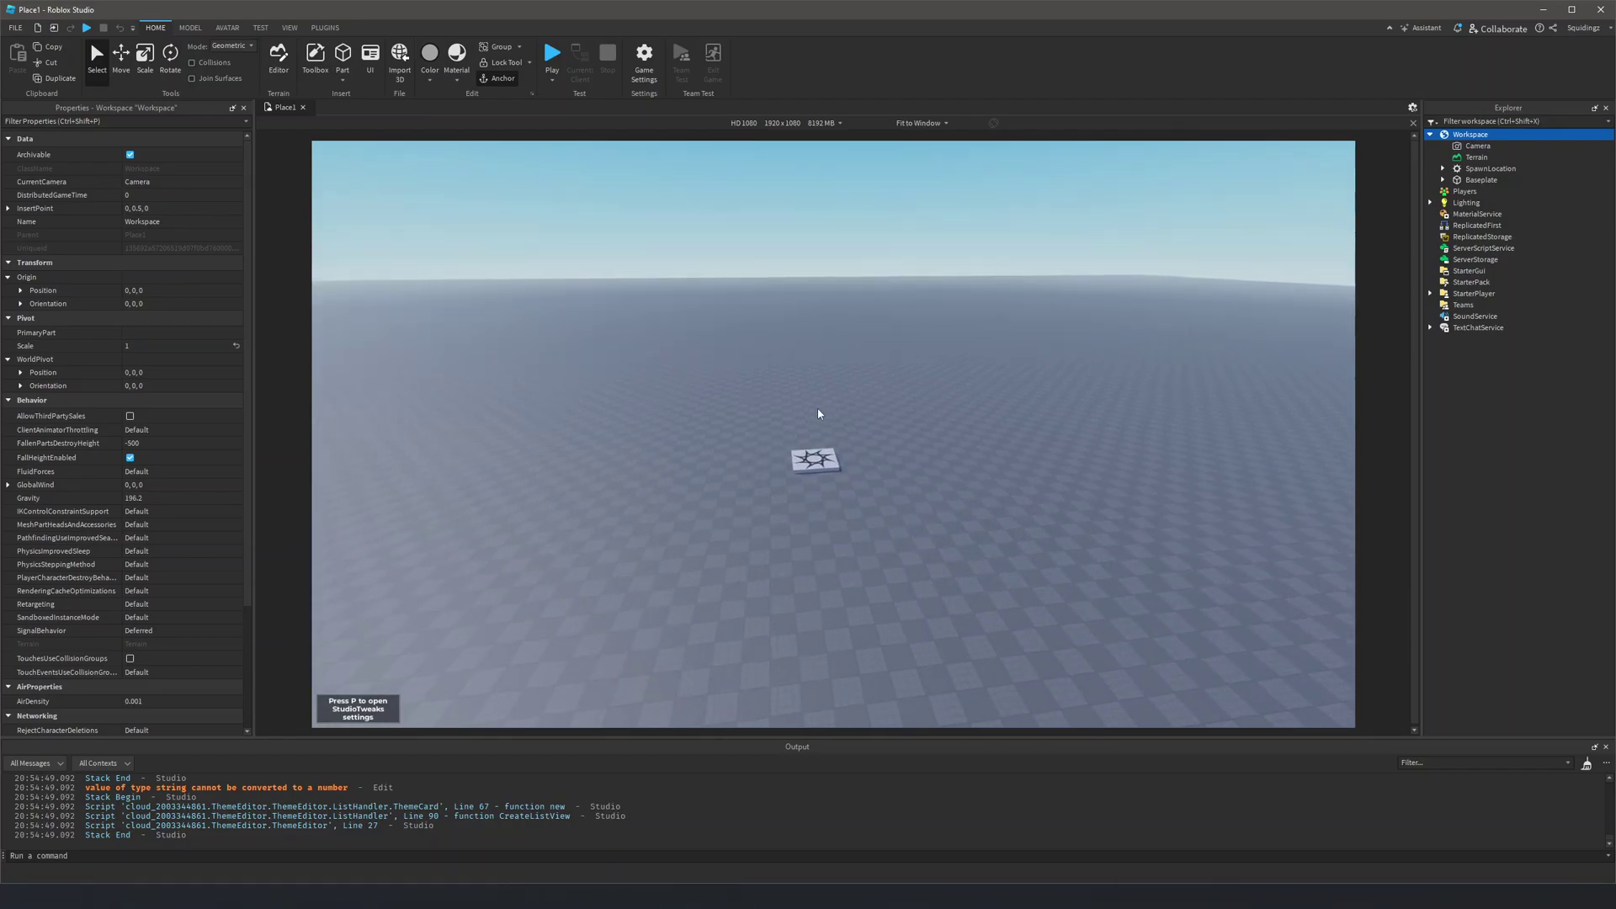
key(w)
right_drag(818, 413, 820, 414)
key(d)
key(s)
key(a)
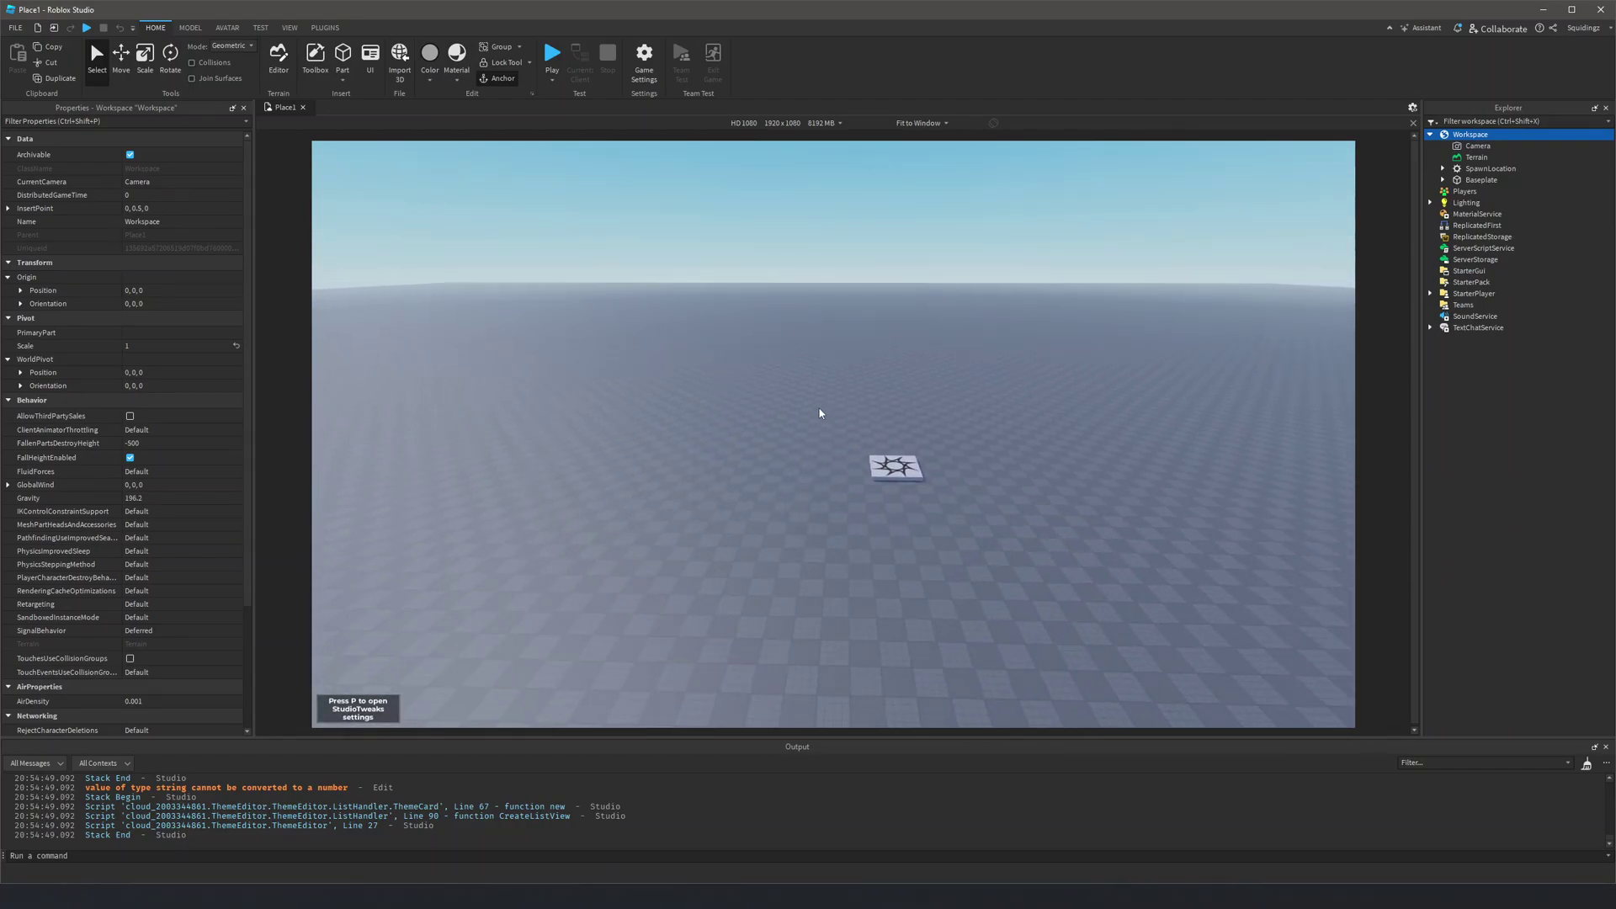
key(d)
key(w)
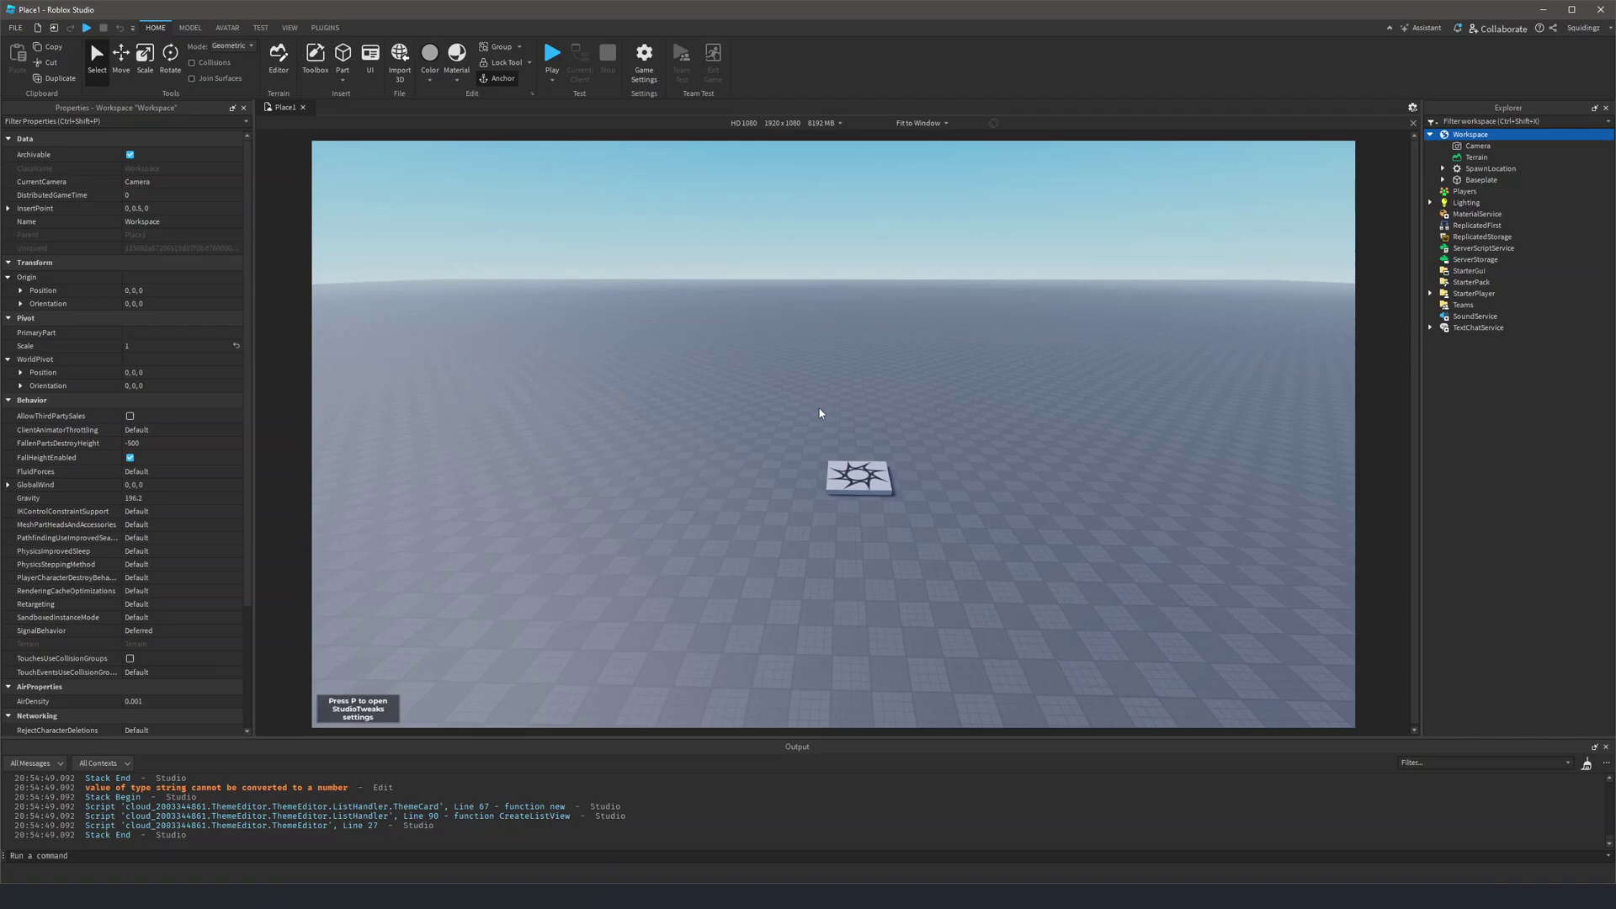
key(s)
key(w)
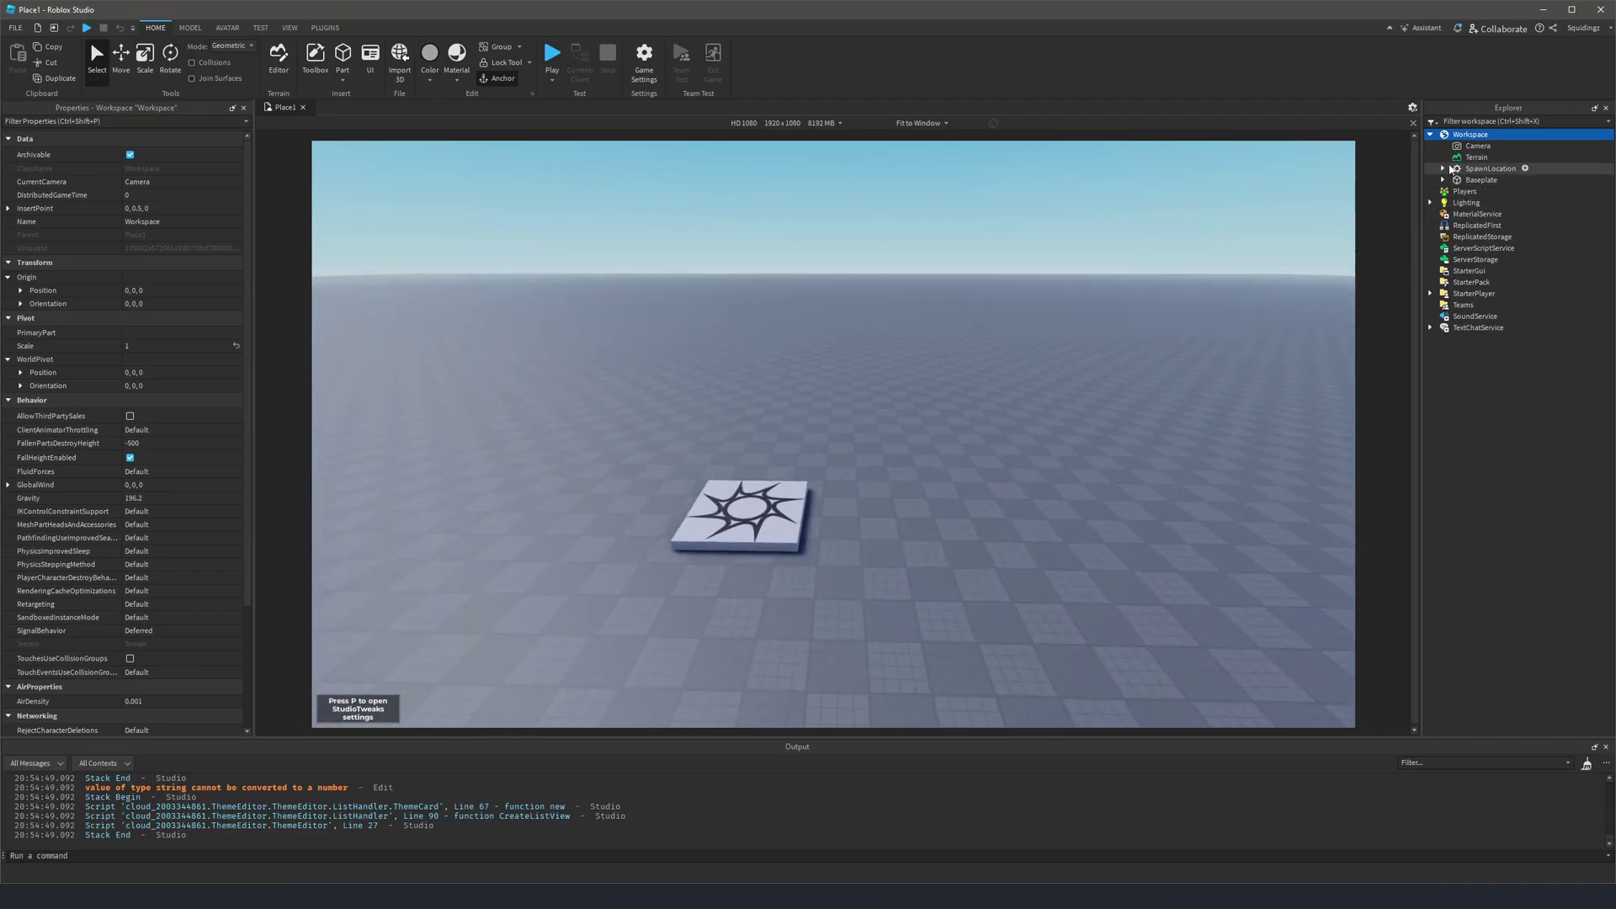
click(1485, 168)
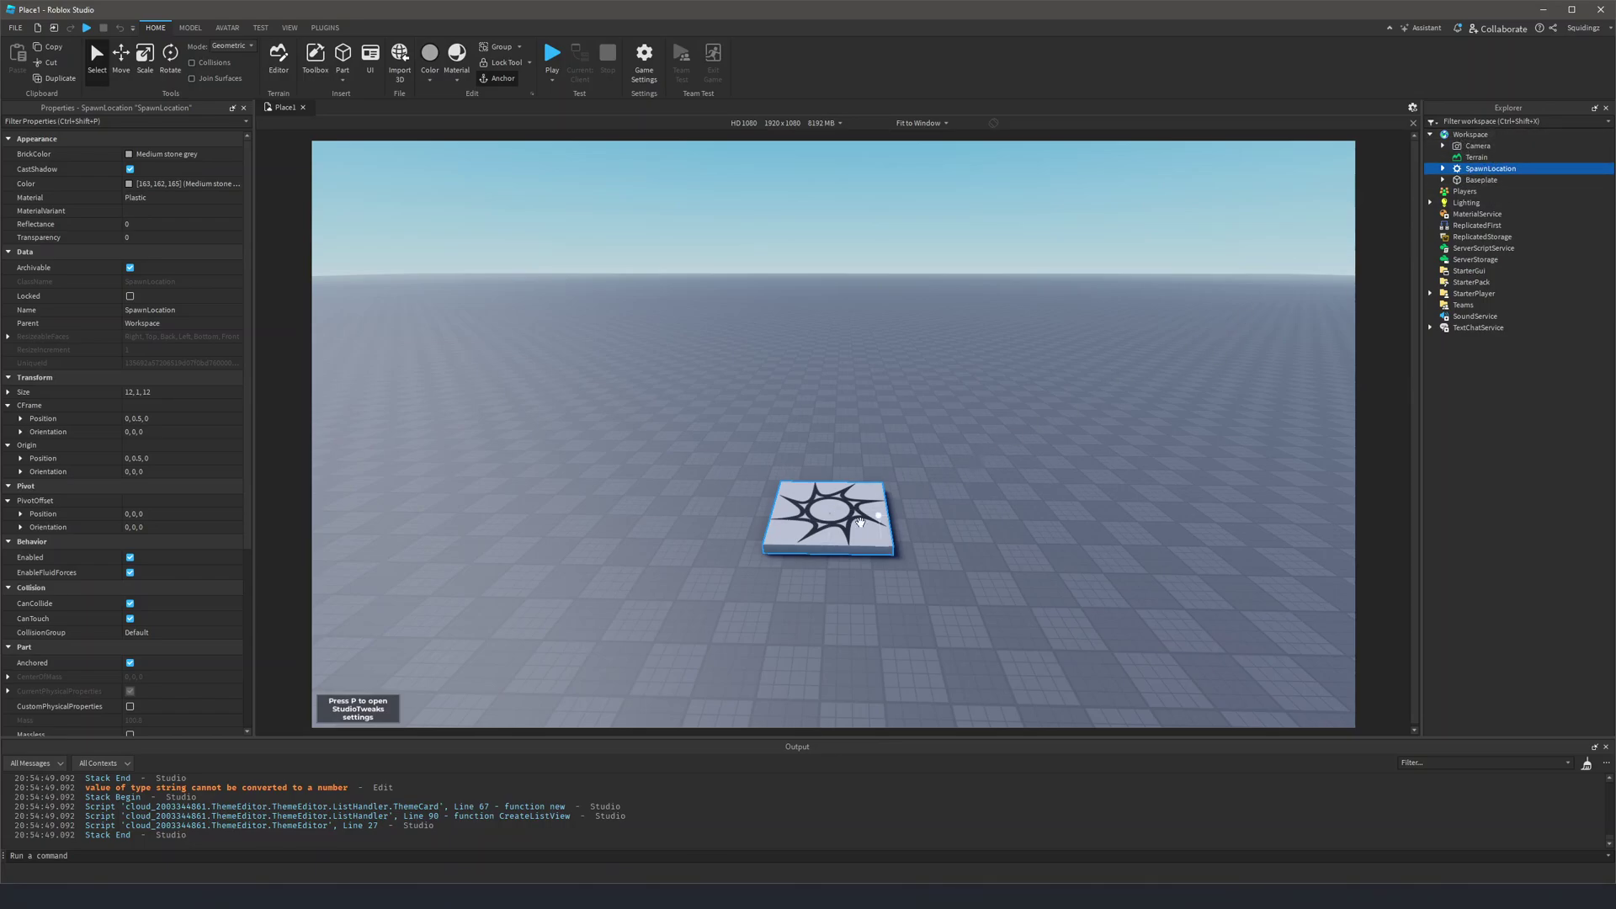
click(1052, 464)
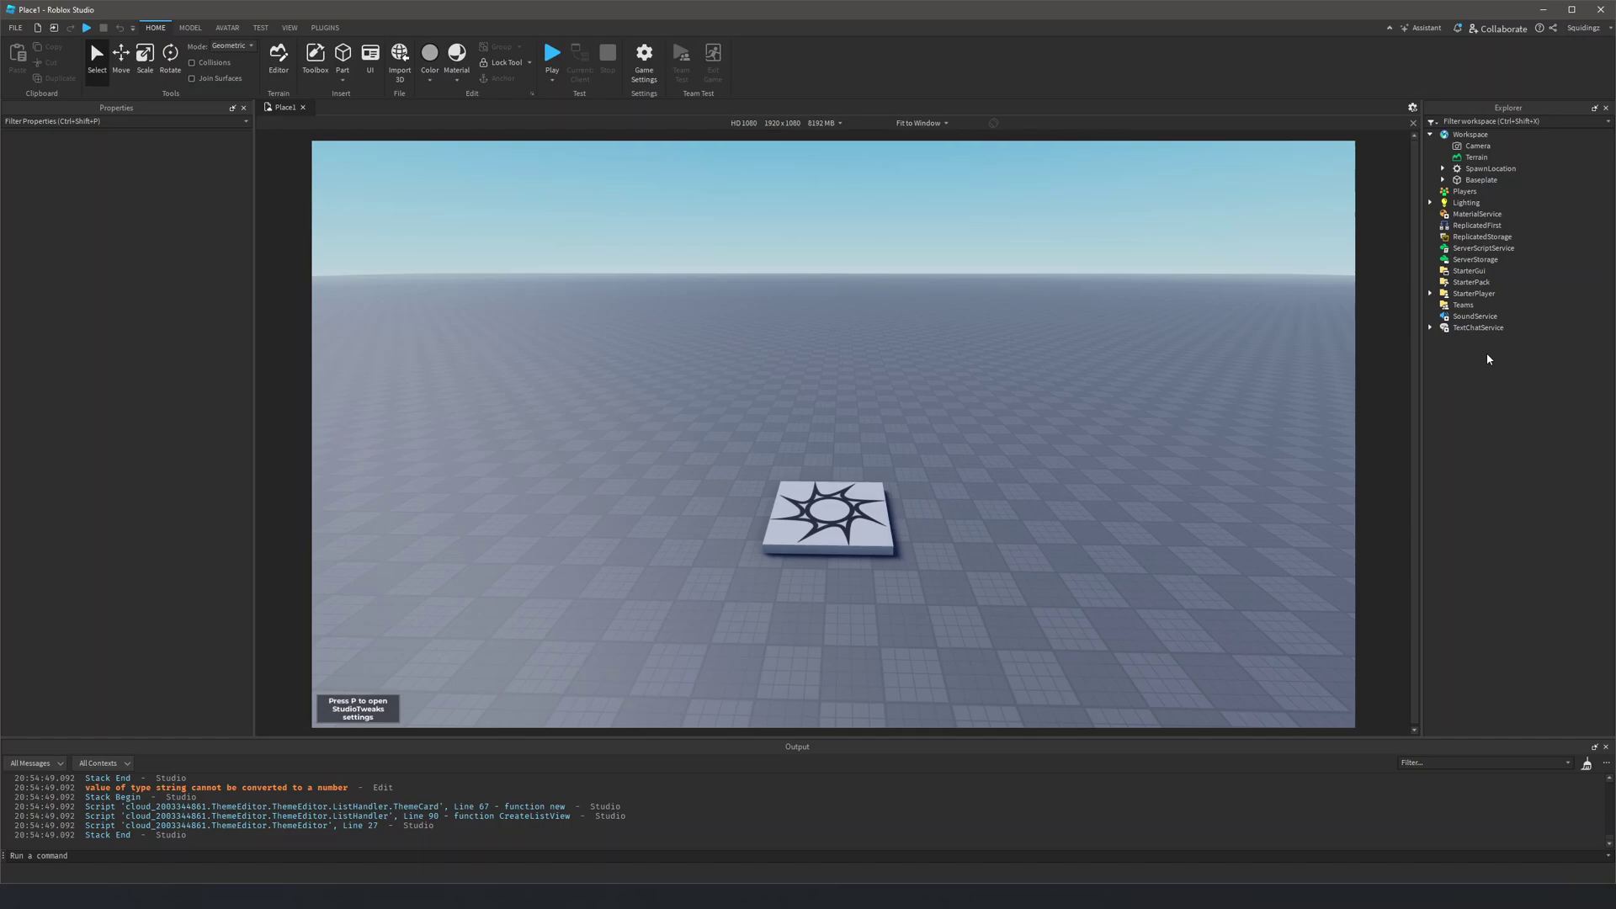
Highlight the Explorer services from ReplicatedFirst through SoundService, and clear the selection
click(1477, 225)
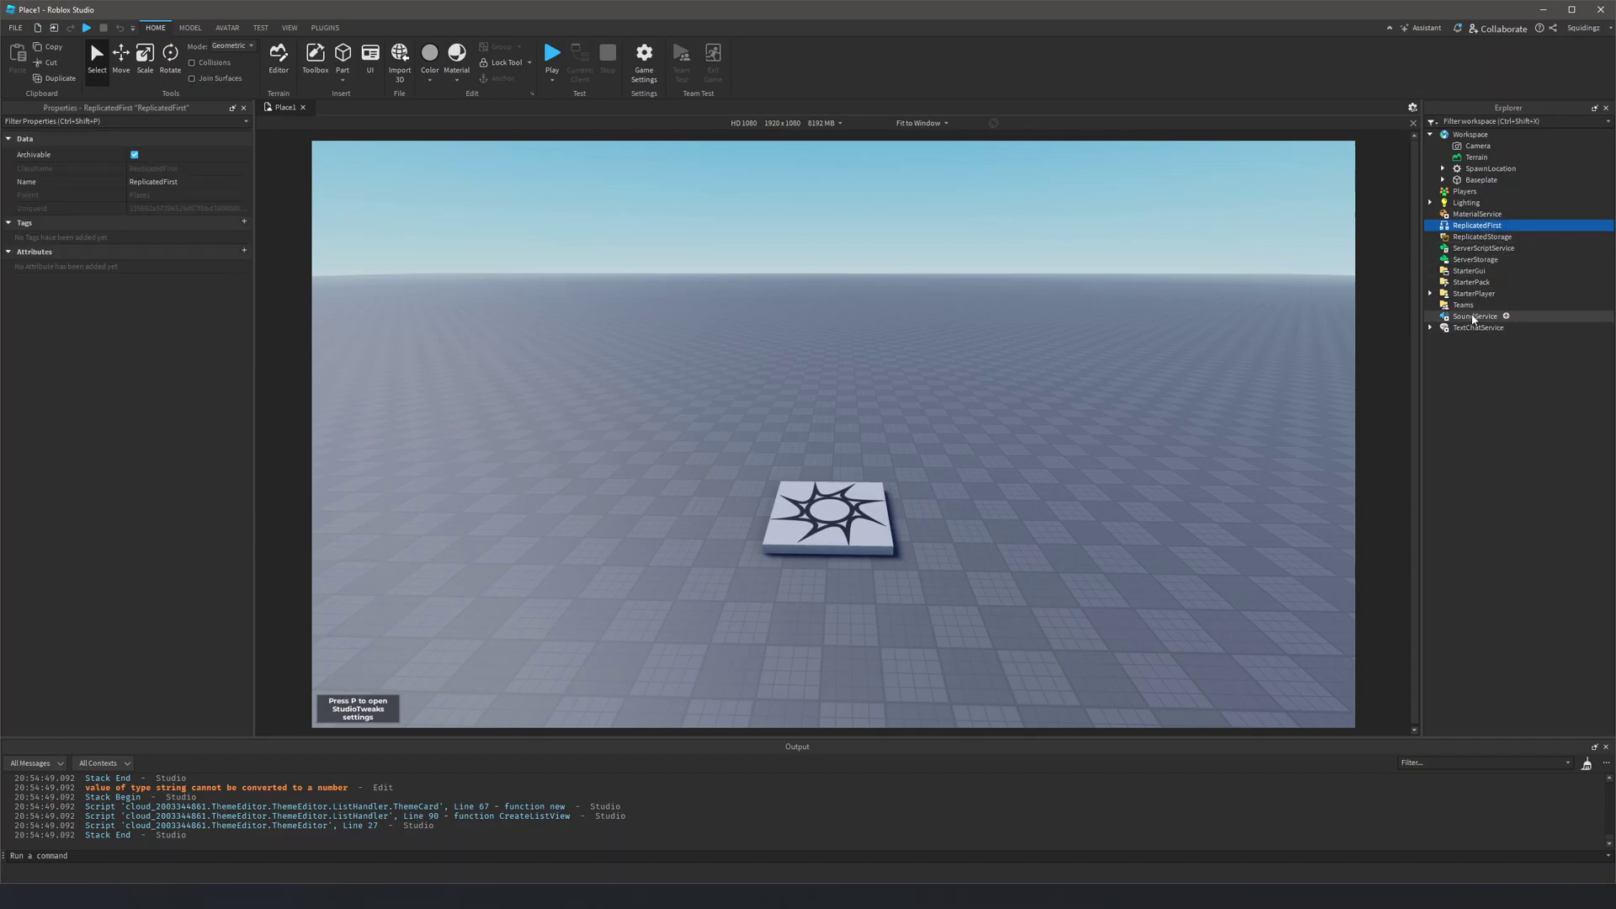
shift+click(1471, 317)
key(Escape)
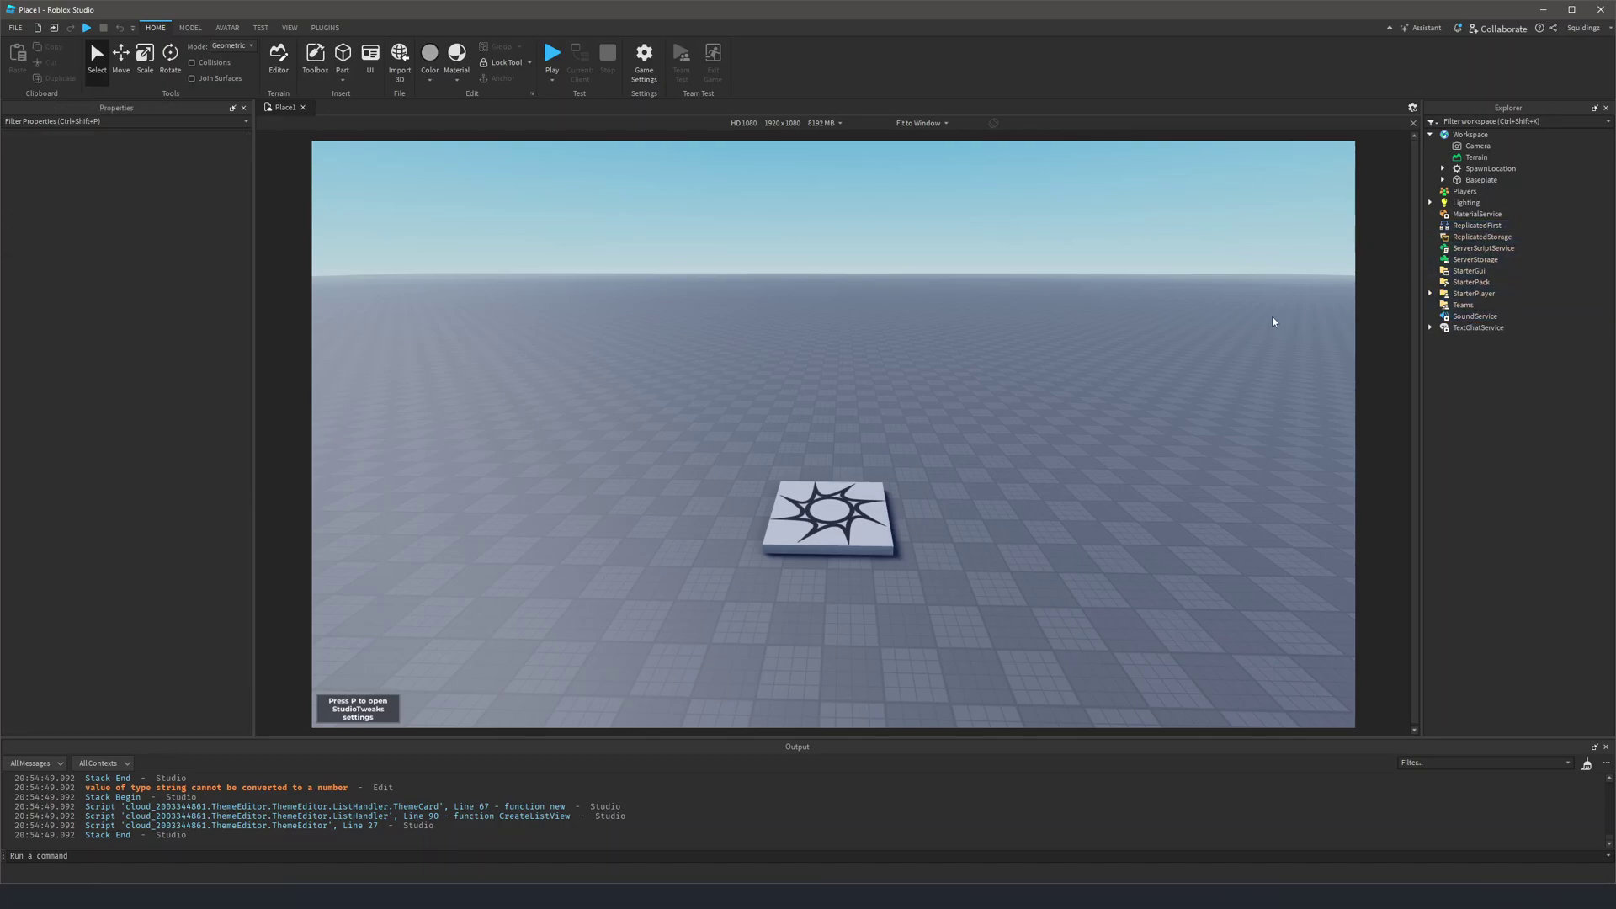
Select the spawn pad in the viewport, examine its properties from Appearance to Assembly, and deselect it
click(837, 499)
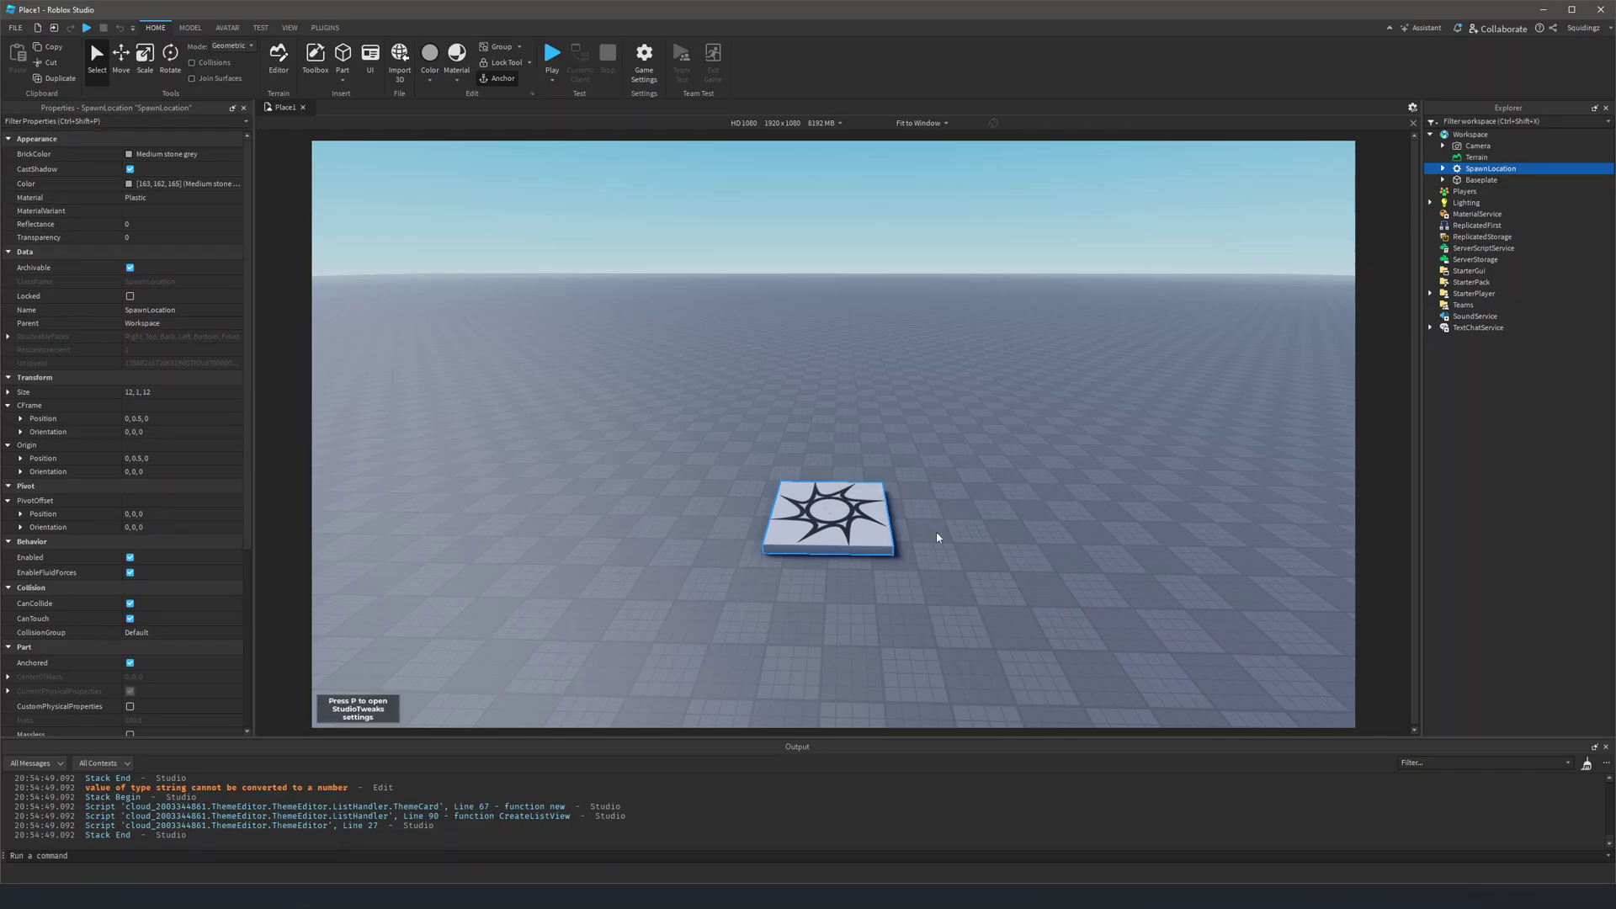
scroll(968, 421, up, 5)
scroll(967, 419, down, 8)
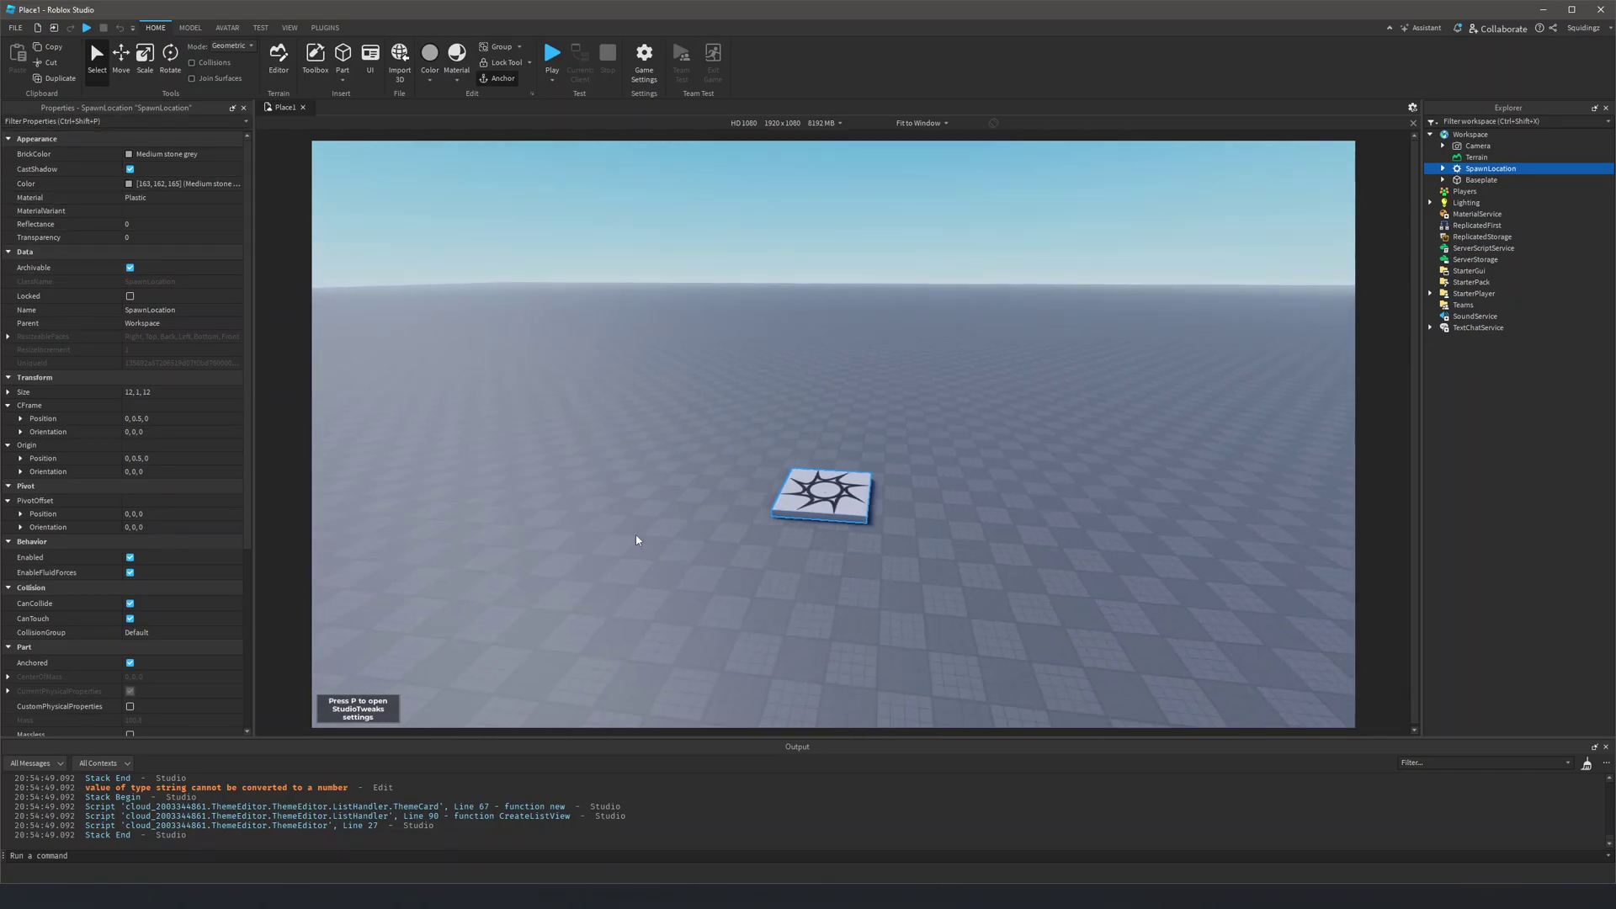
scroll(1042, 508, up, 4)
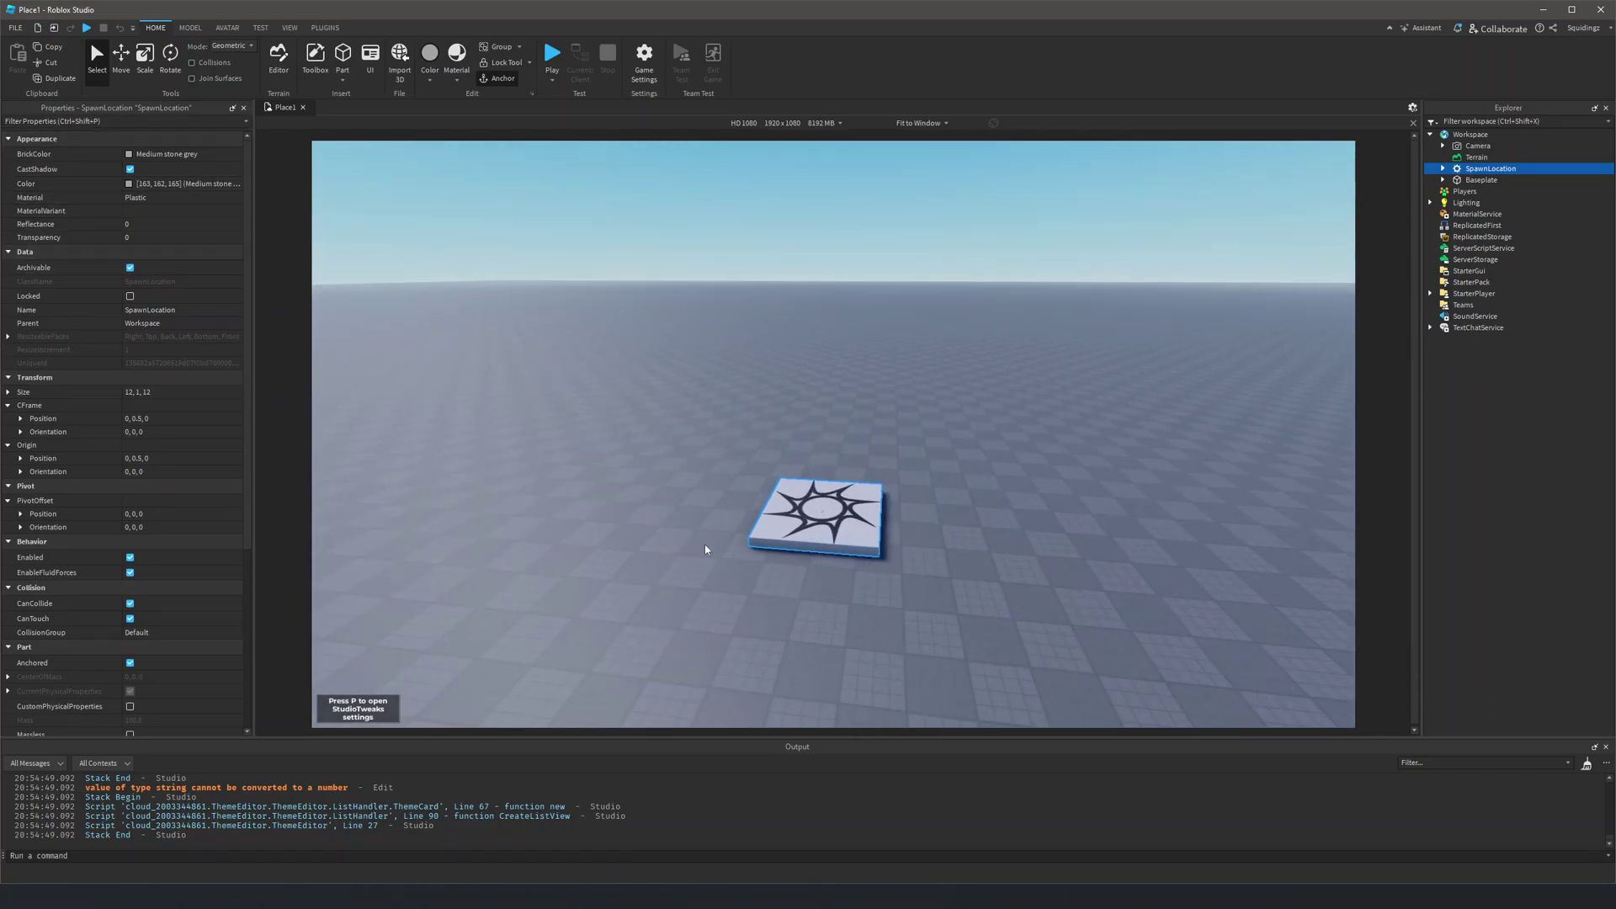
scroll(705, 549, up, 2)
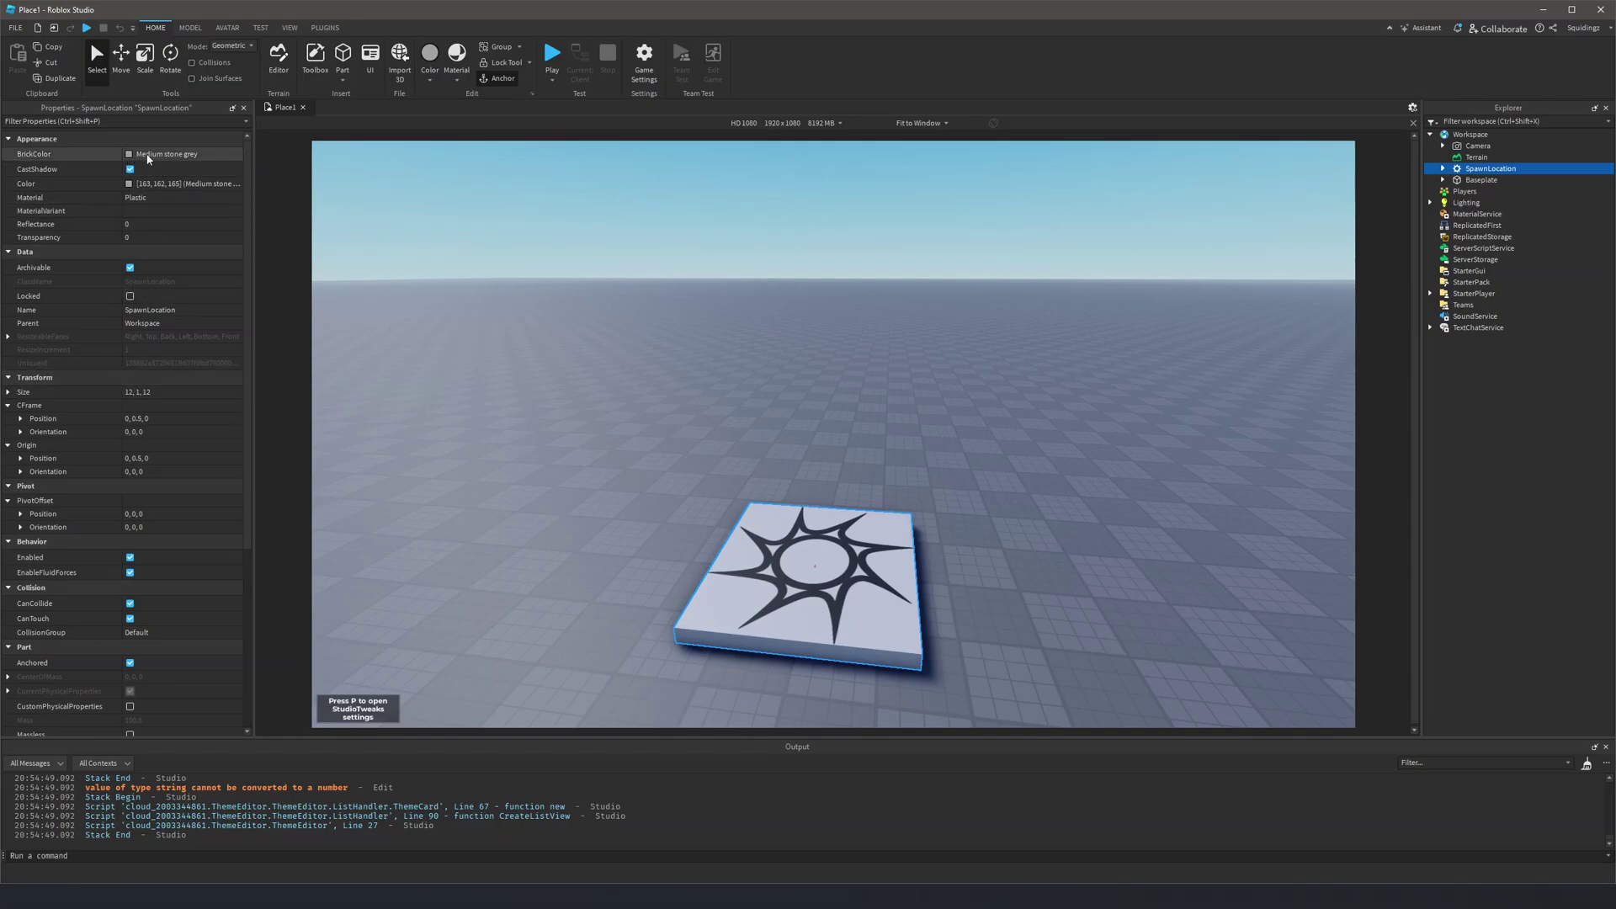
scroll(123, 398, down, 2)
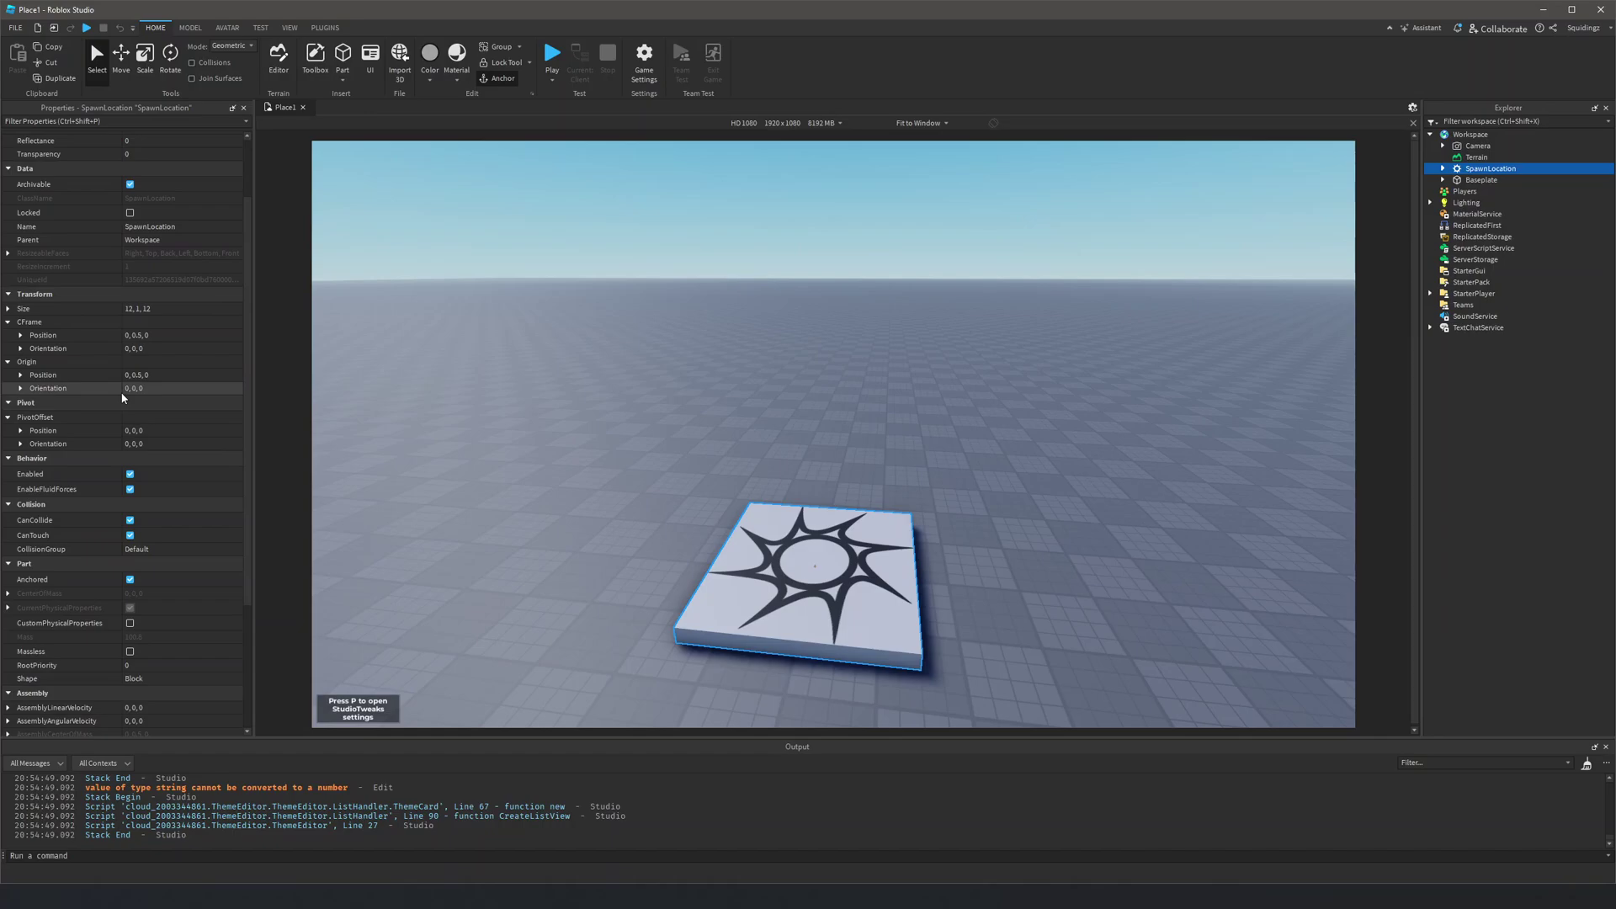
scroll(123, 398, up, 2)
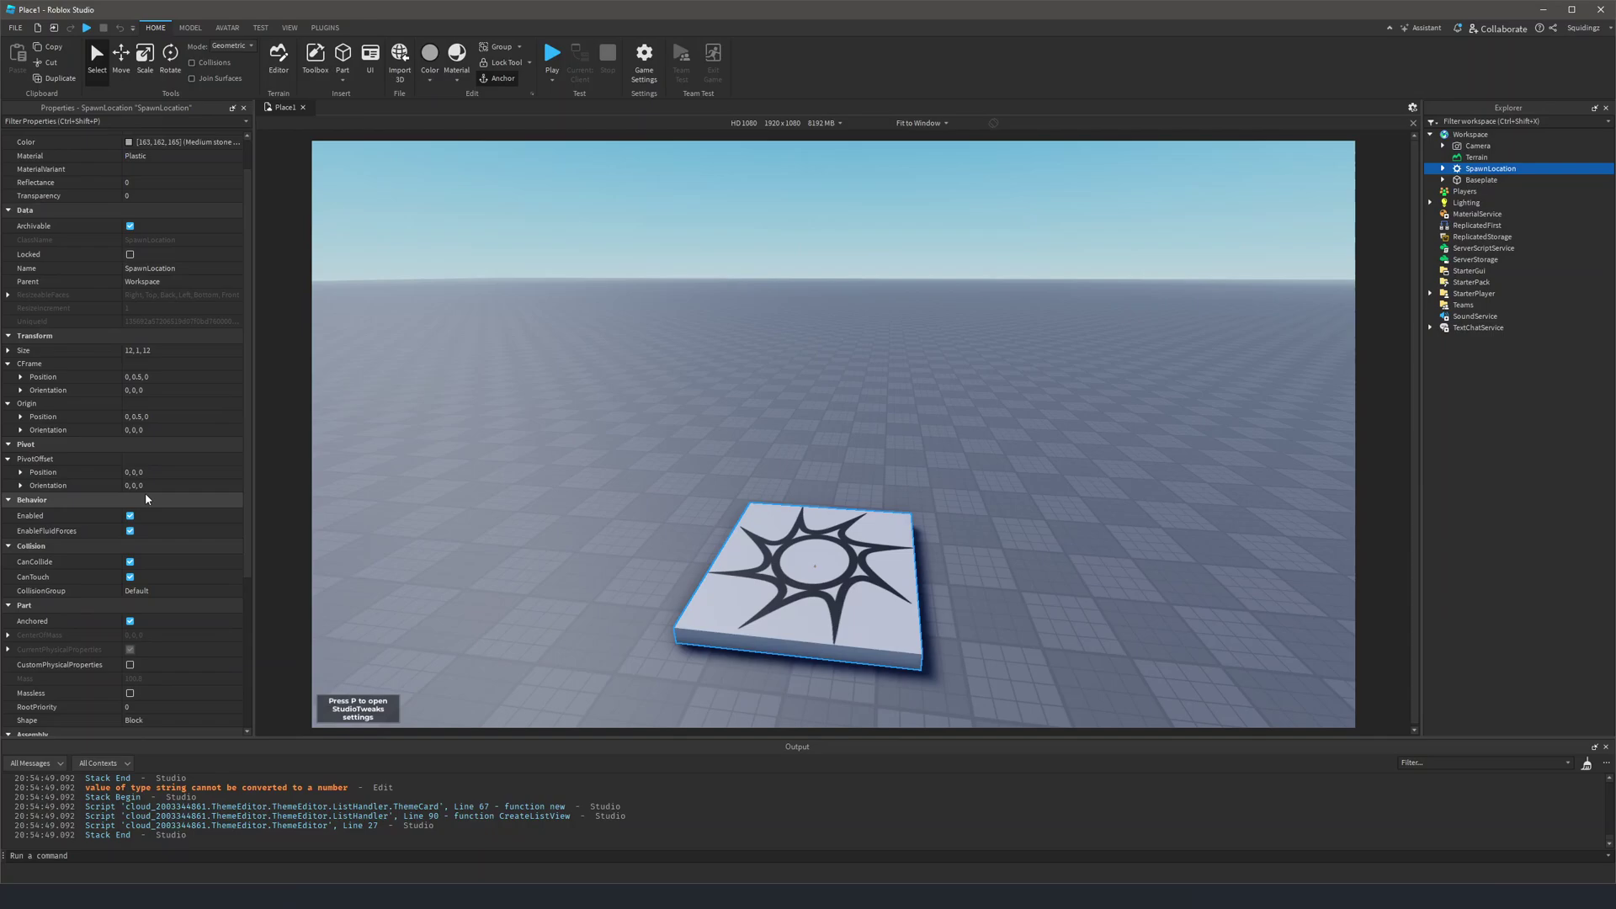
scroll(152, 490, down, 2)
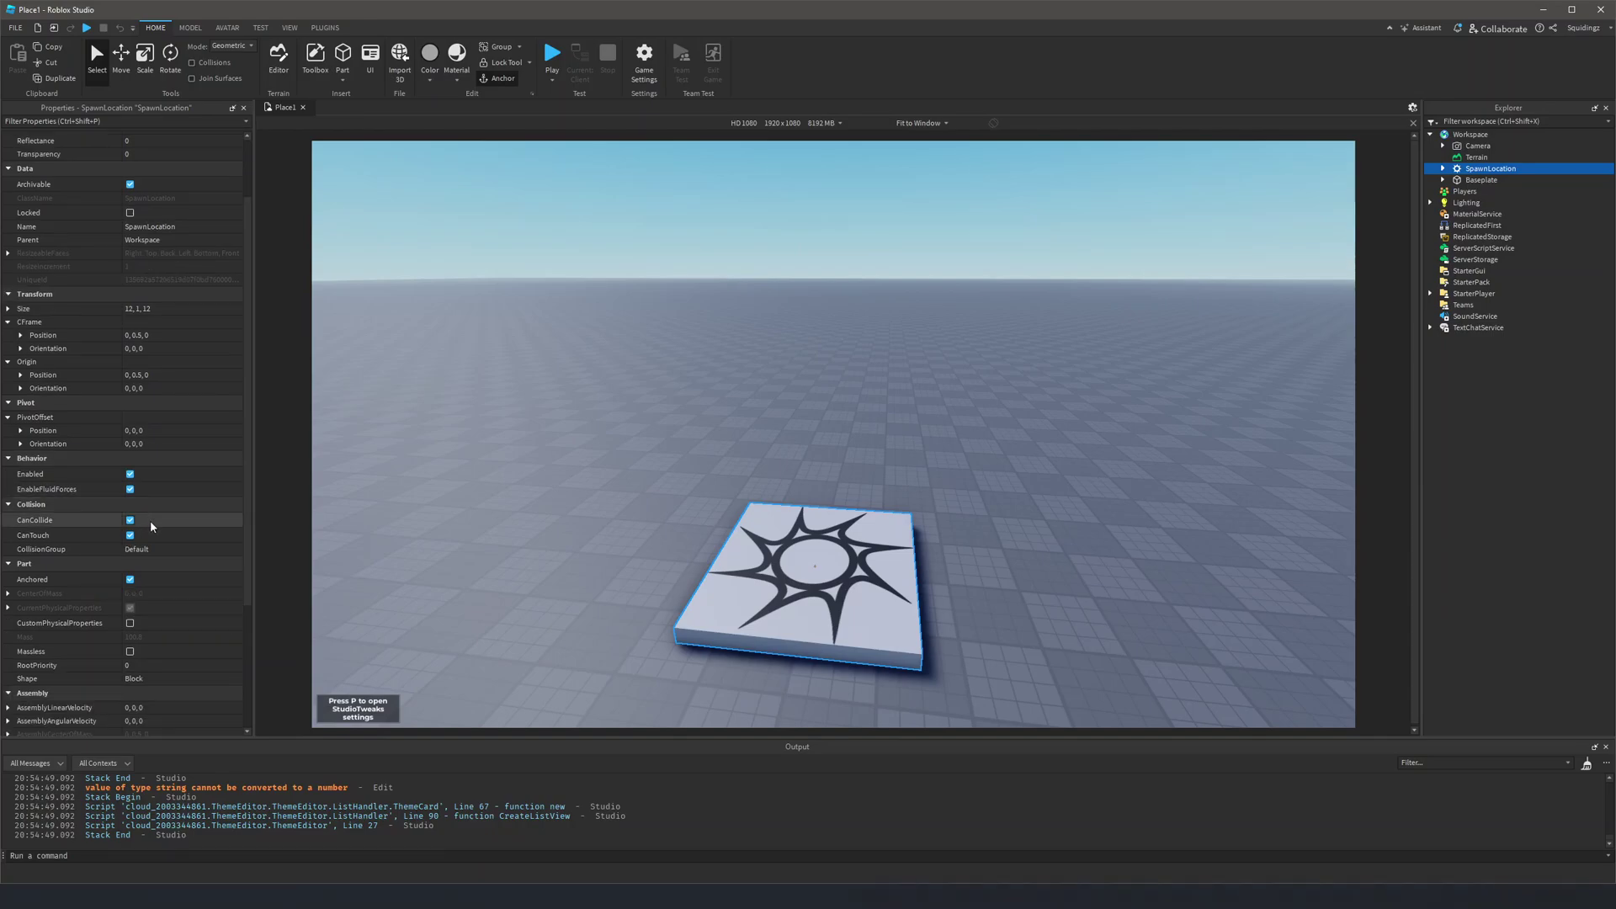
scroll(156, 582, down, 4)
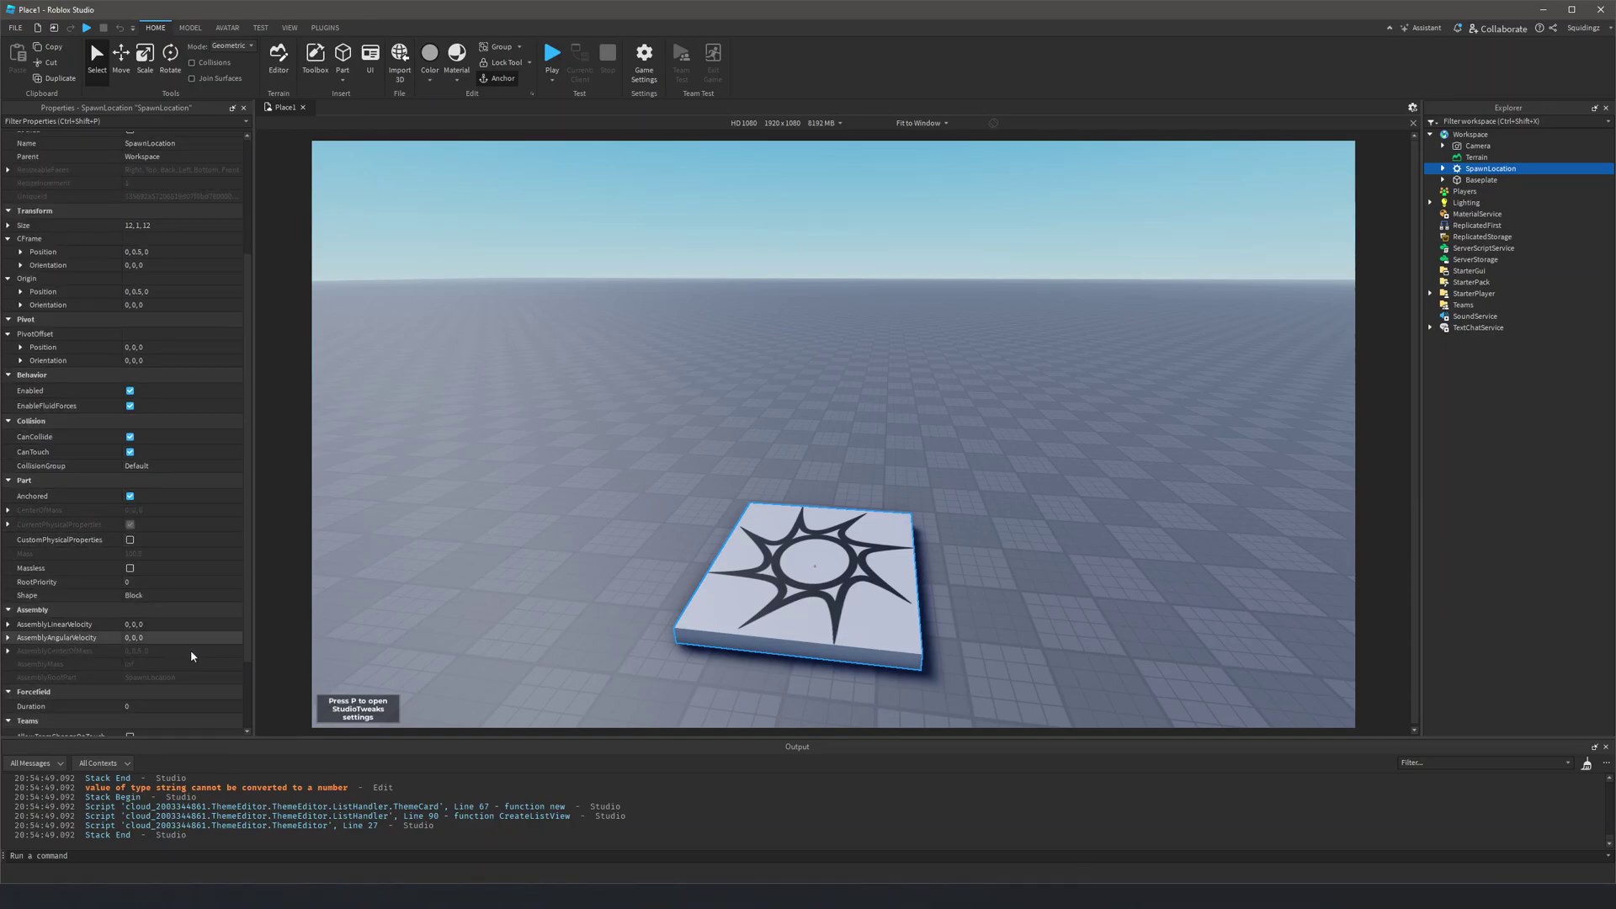
scroll(126, 560, up, 6)
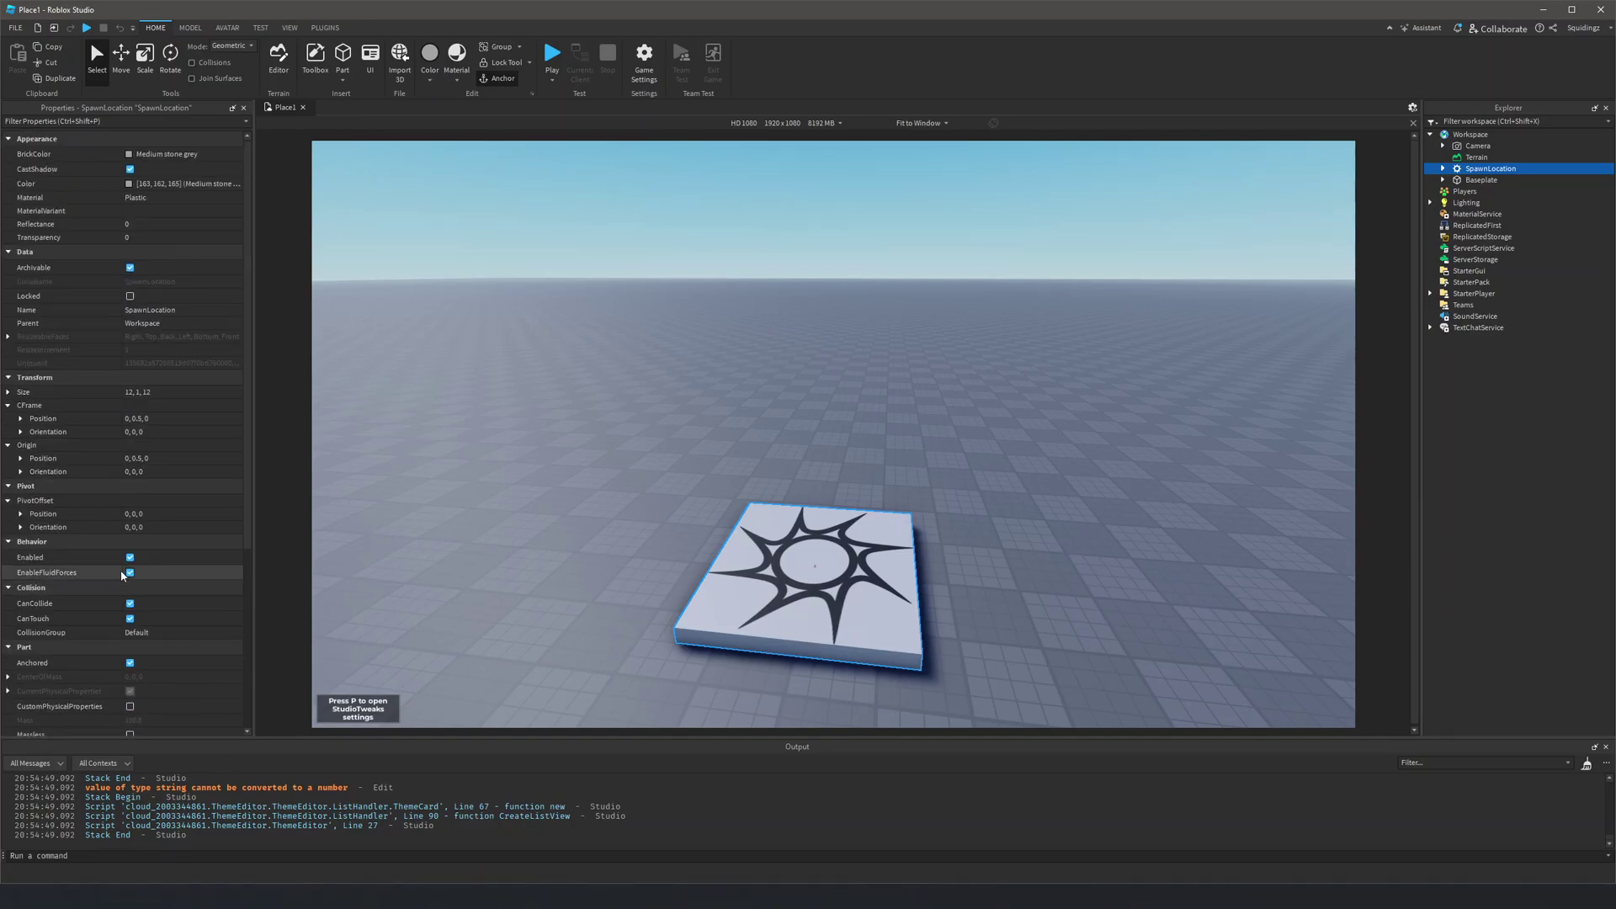
click(649, 446)
key(s)
right_drag(649, 446, 644, 443)
key(w)
key(s)
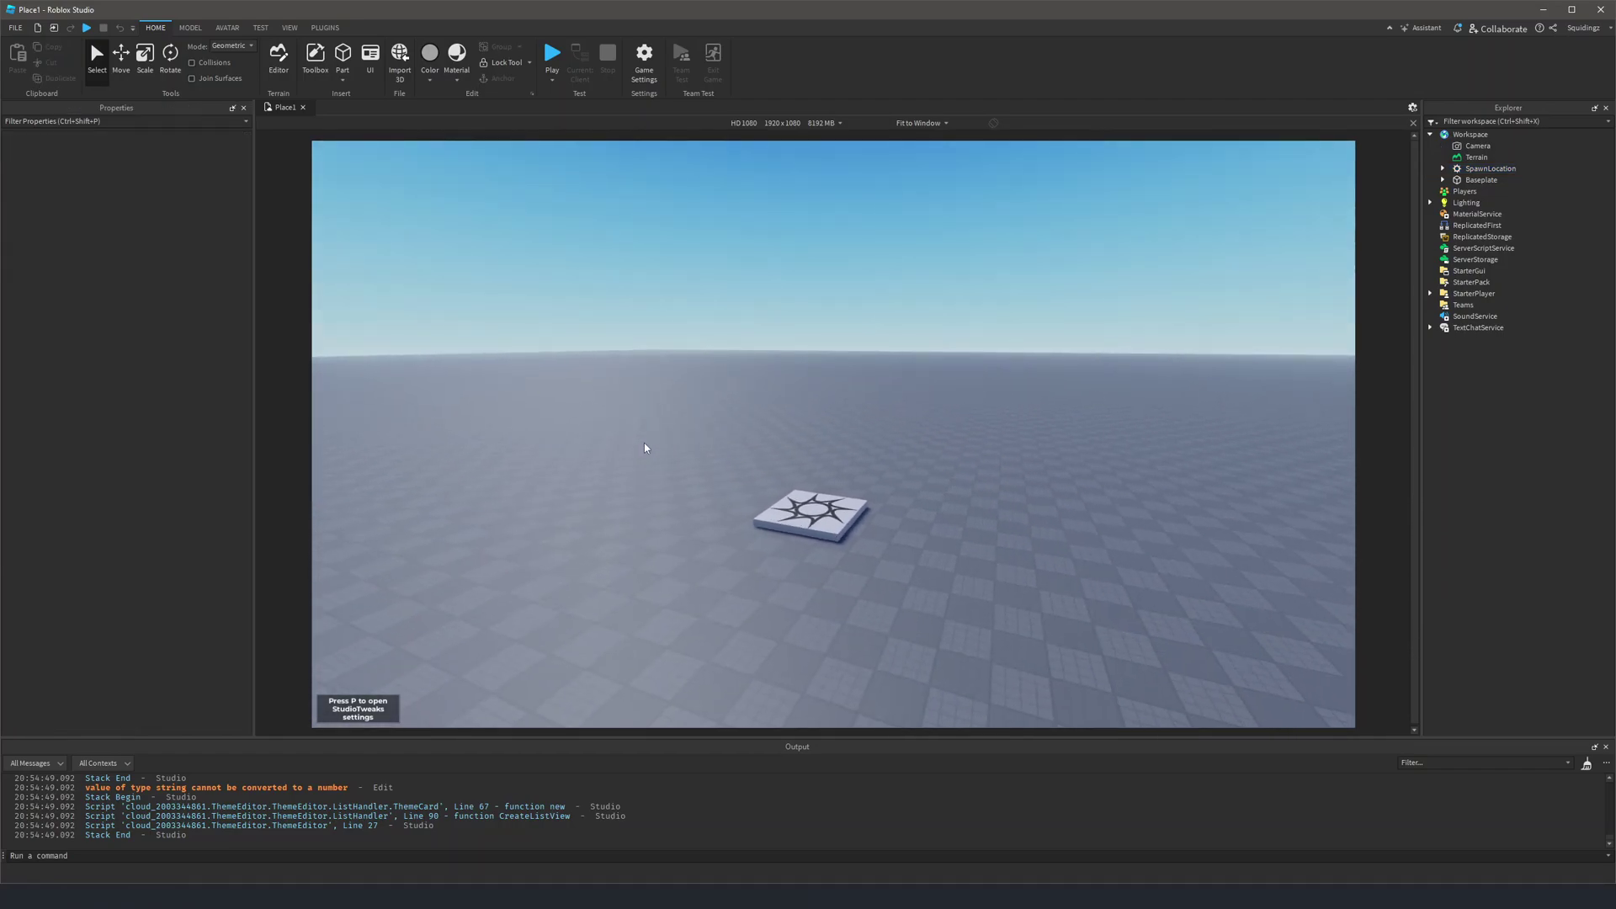
key(w)
key(s)
key(w)
key(w)
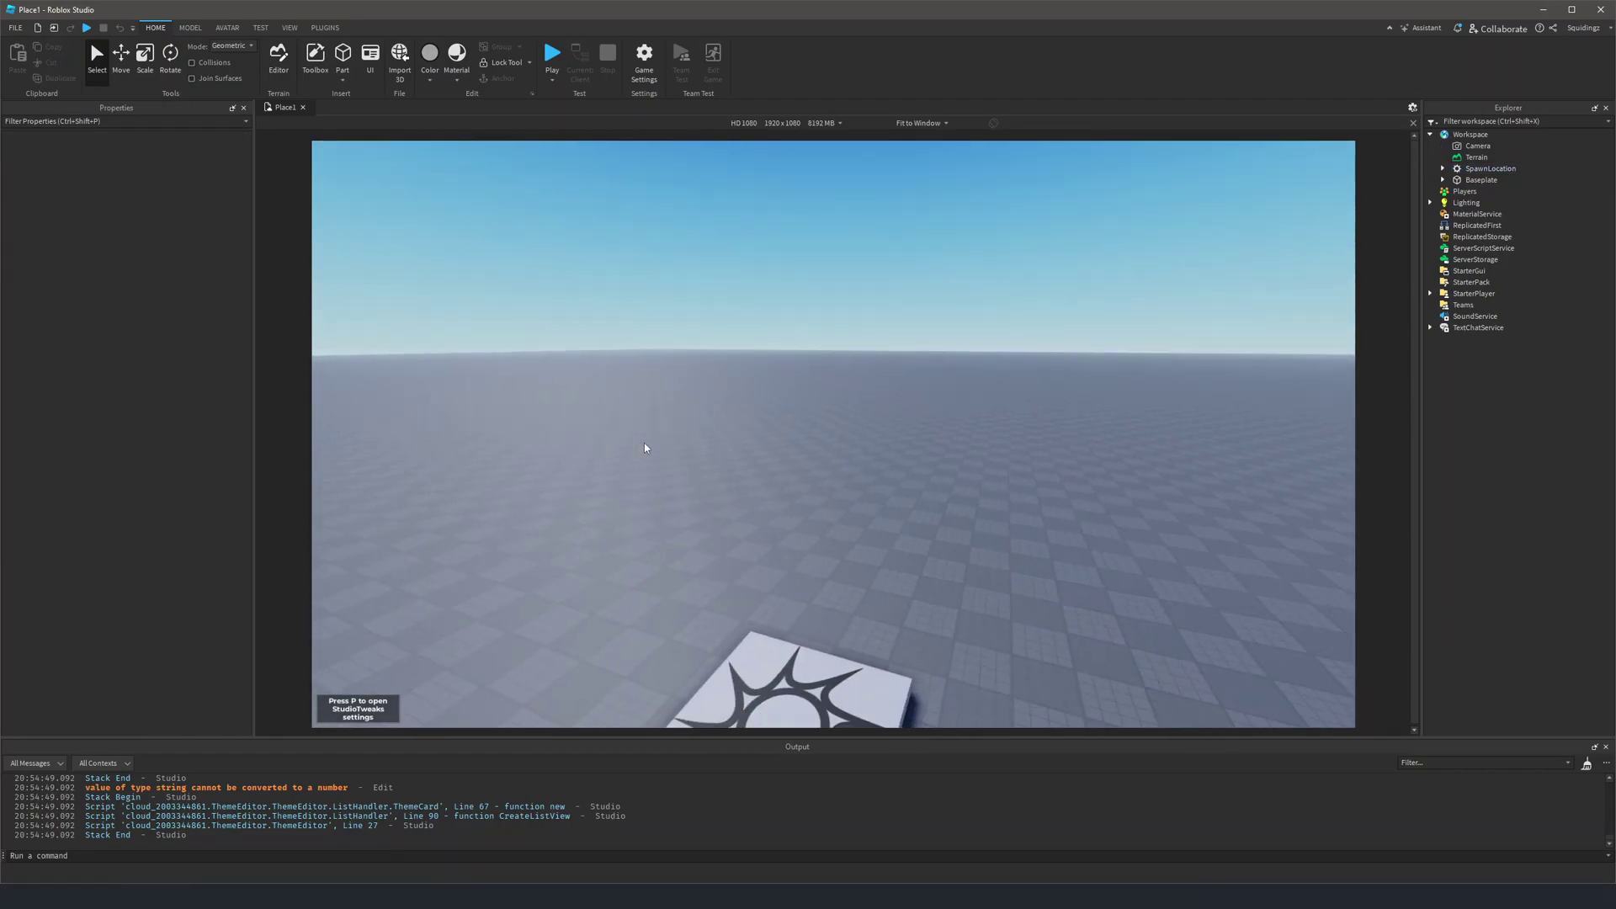
key(s)
key(w)
key(s)
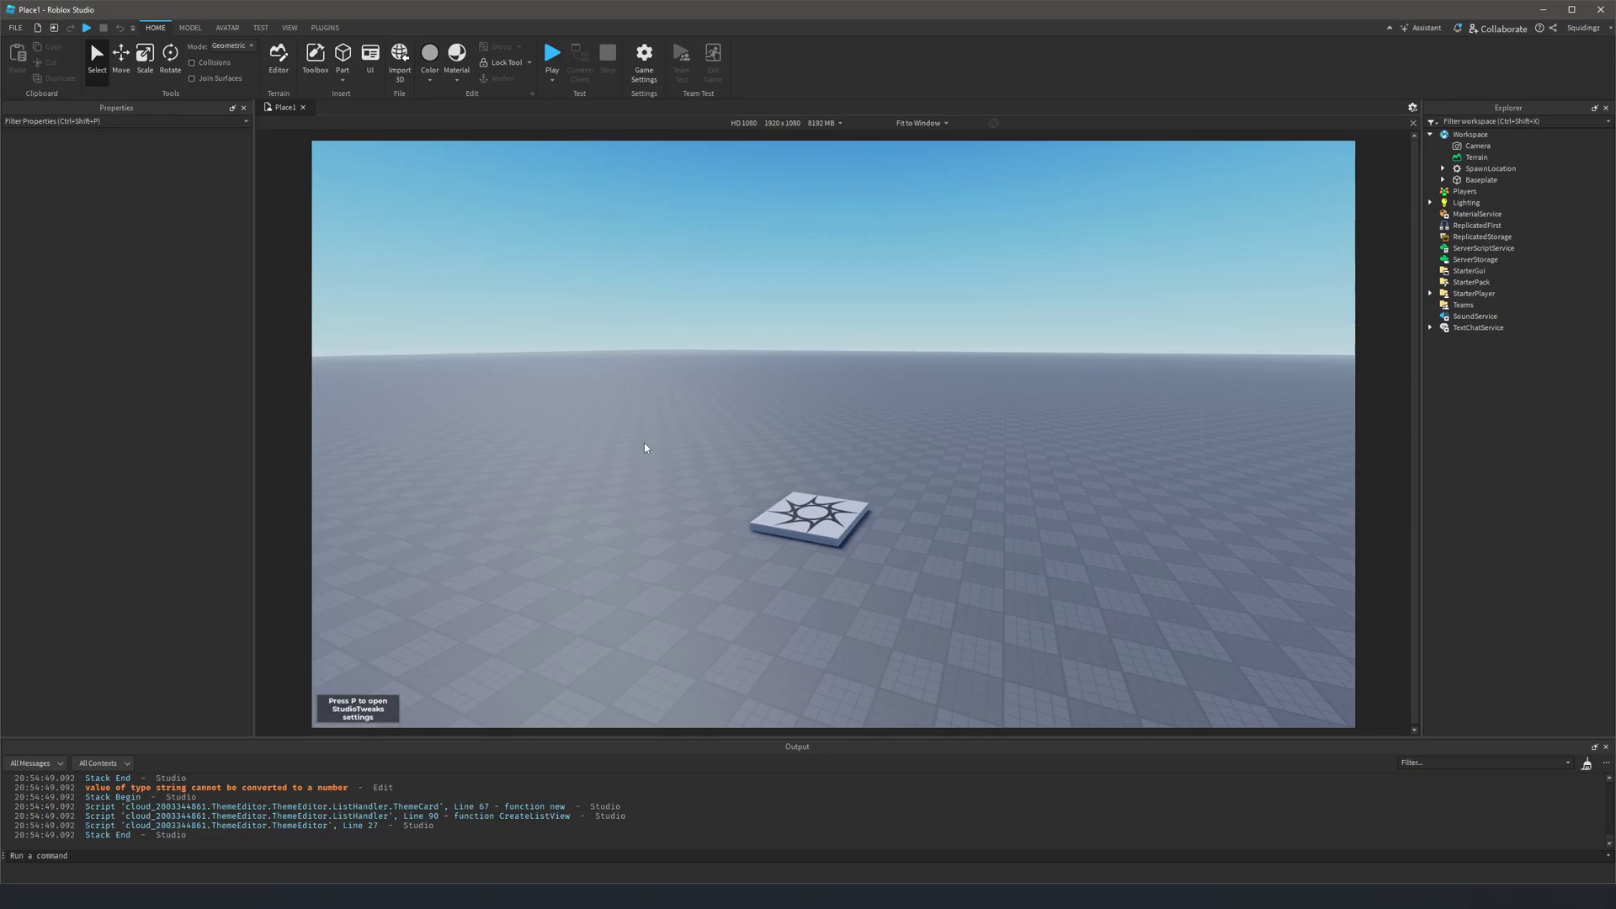
Select the spawn pad again and review its full property list down to Teams, Tags and Attributes
click(810, 520)
scroll(818, 530, up, 5)
scroll(814, 528, down, 5)
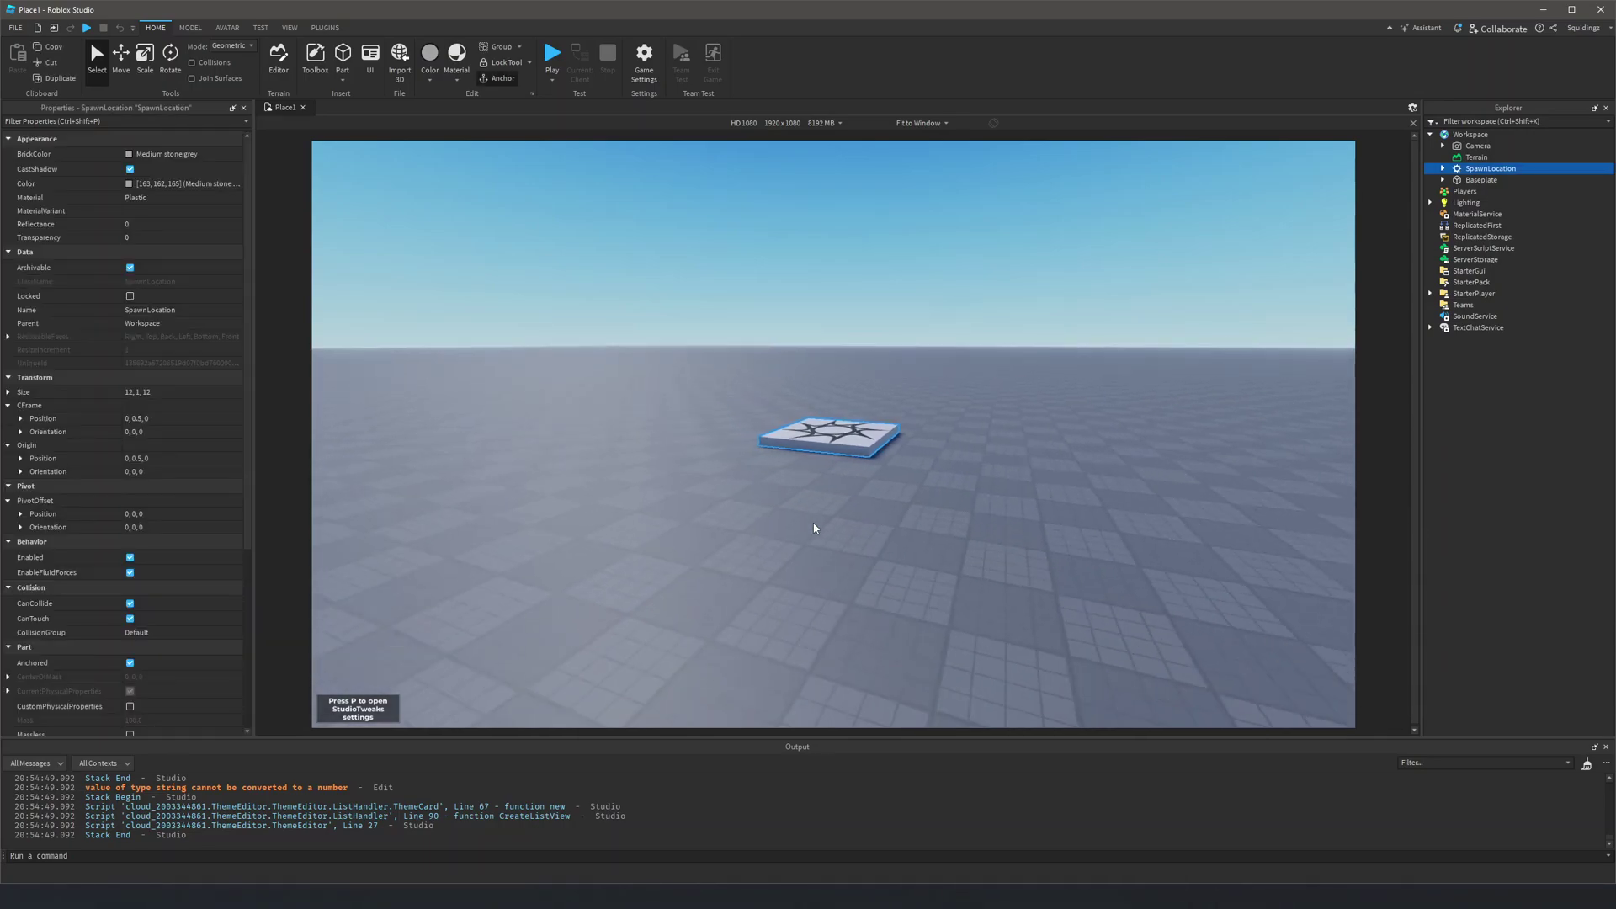
scroll(813, 527, down, 2)
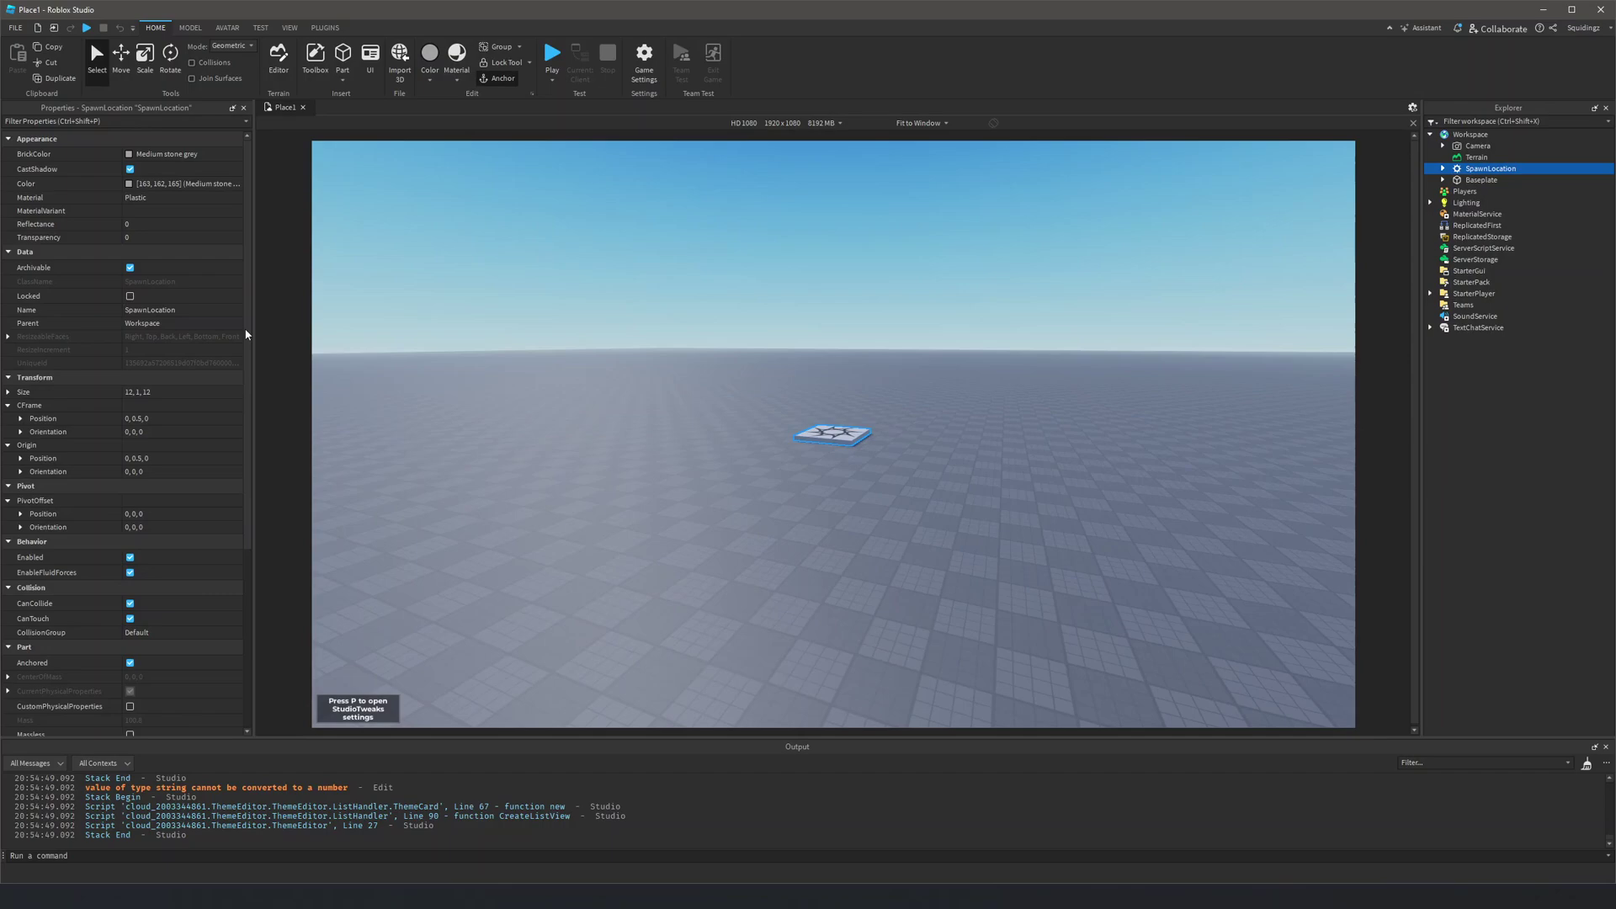
scroll(103, 452, down, 6)
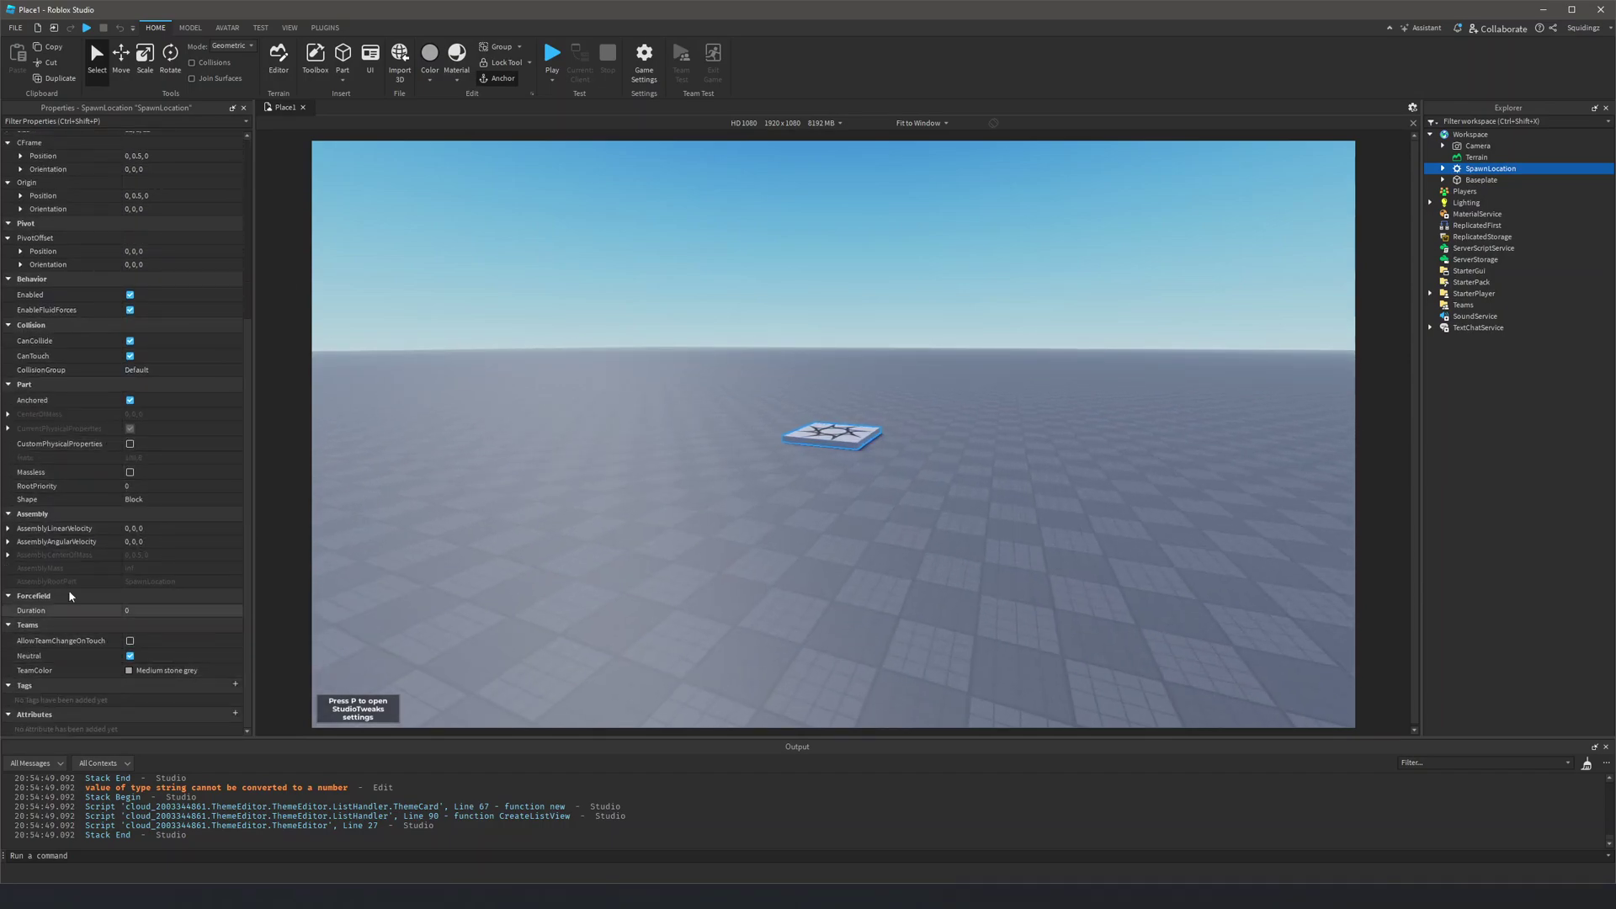
scroll(69, 596, up, 6)
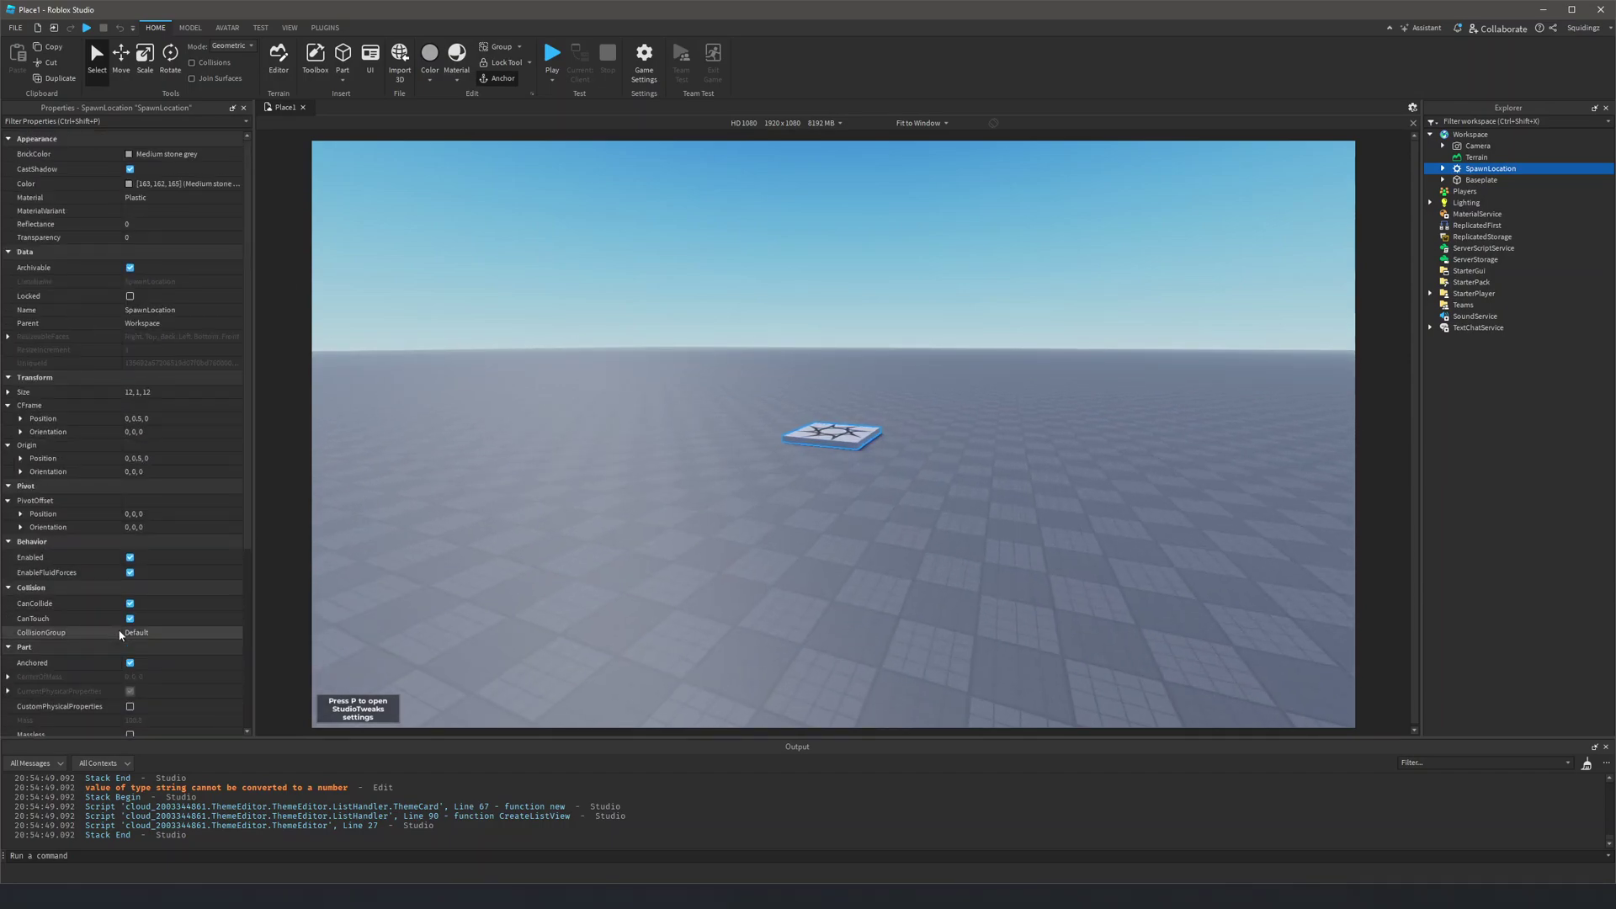
scroll(769, 446, up, 3)
scroll(769, 446, down, 3)
scroll(769, 437, up, 3)
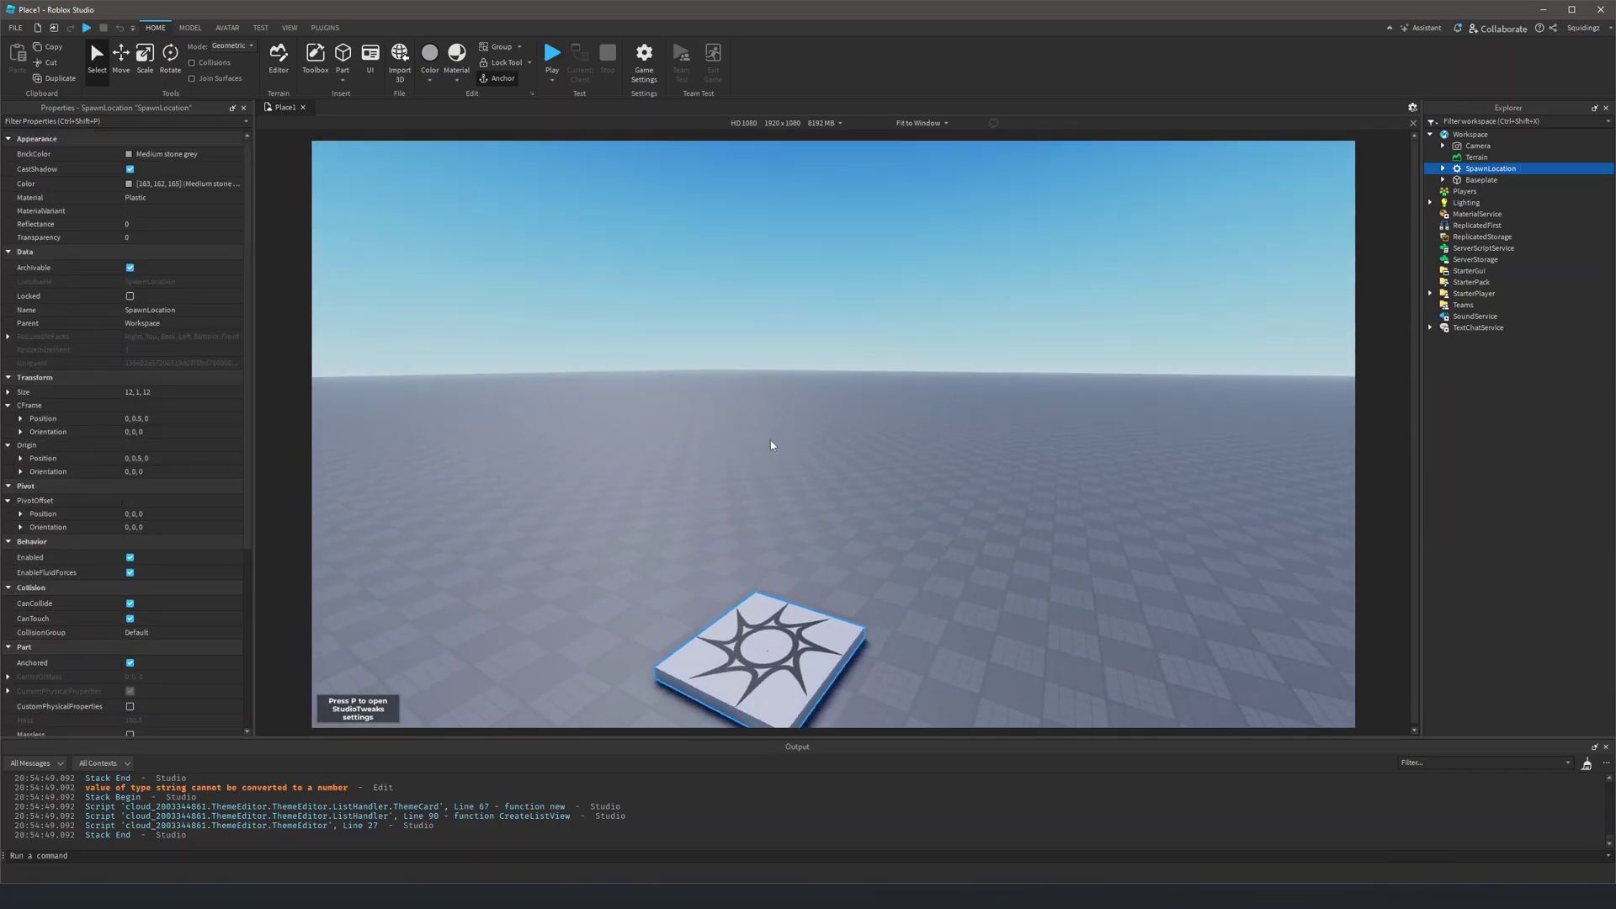
Clear all messages from the Output window
scroll(771, 441, down, 5)
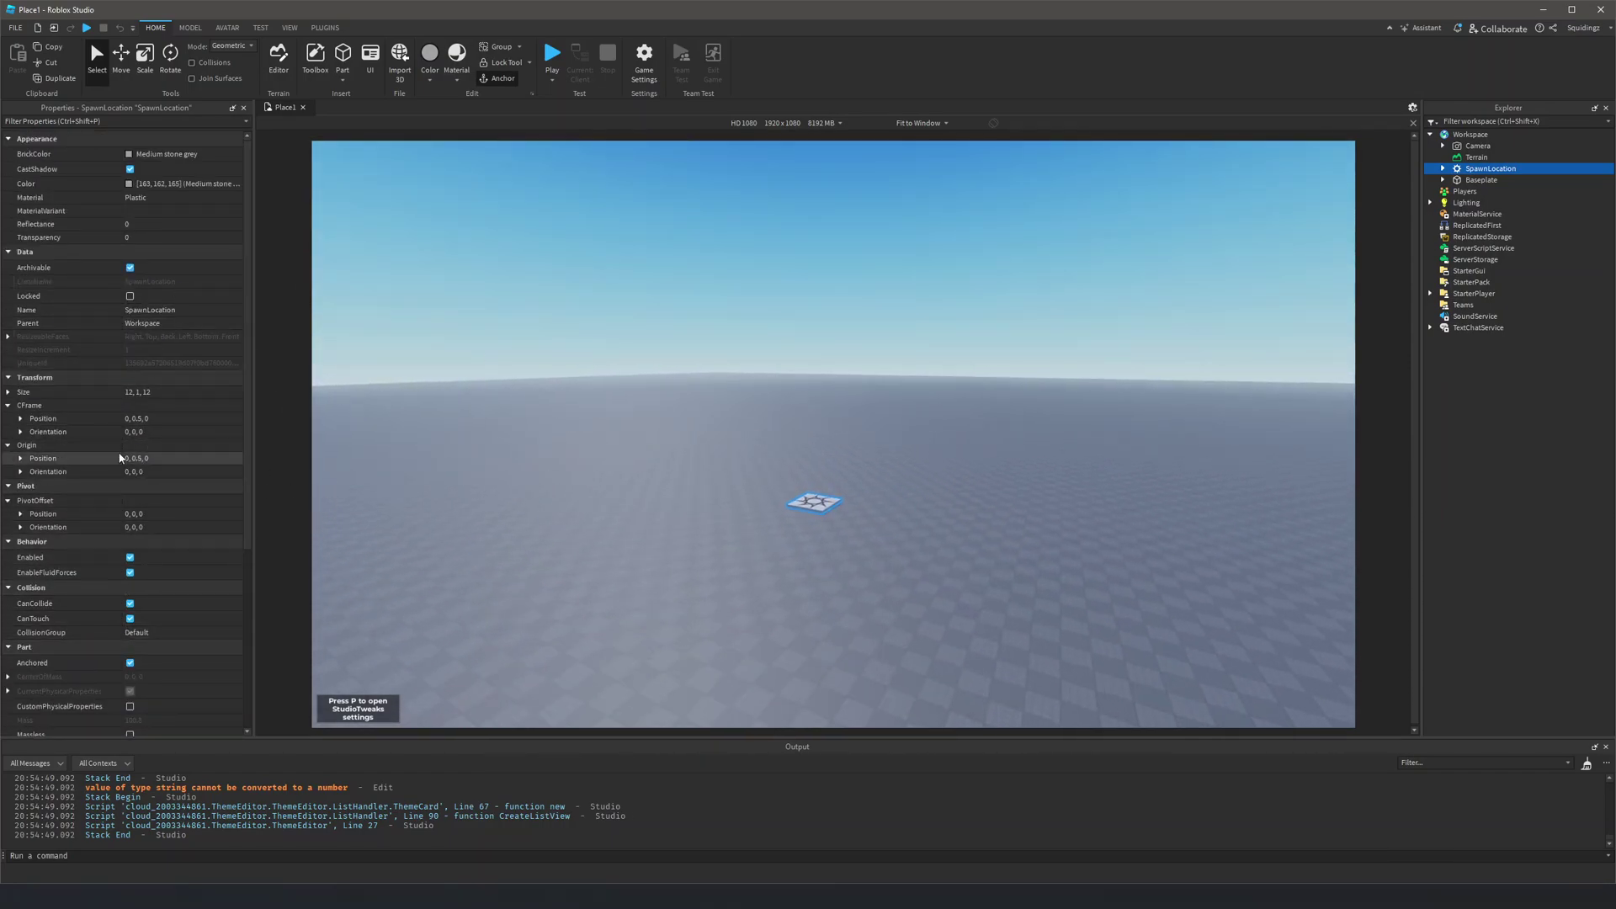
key(w)
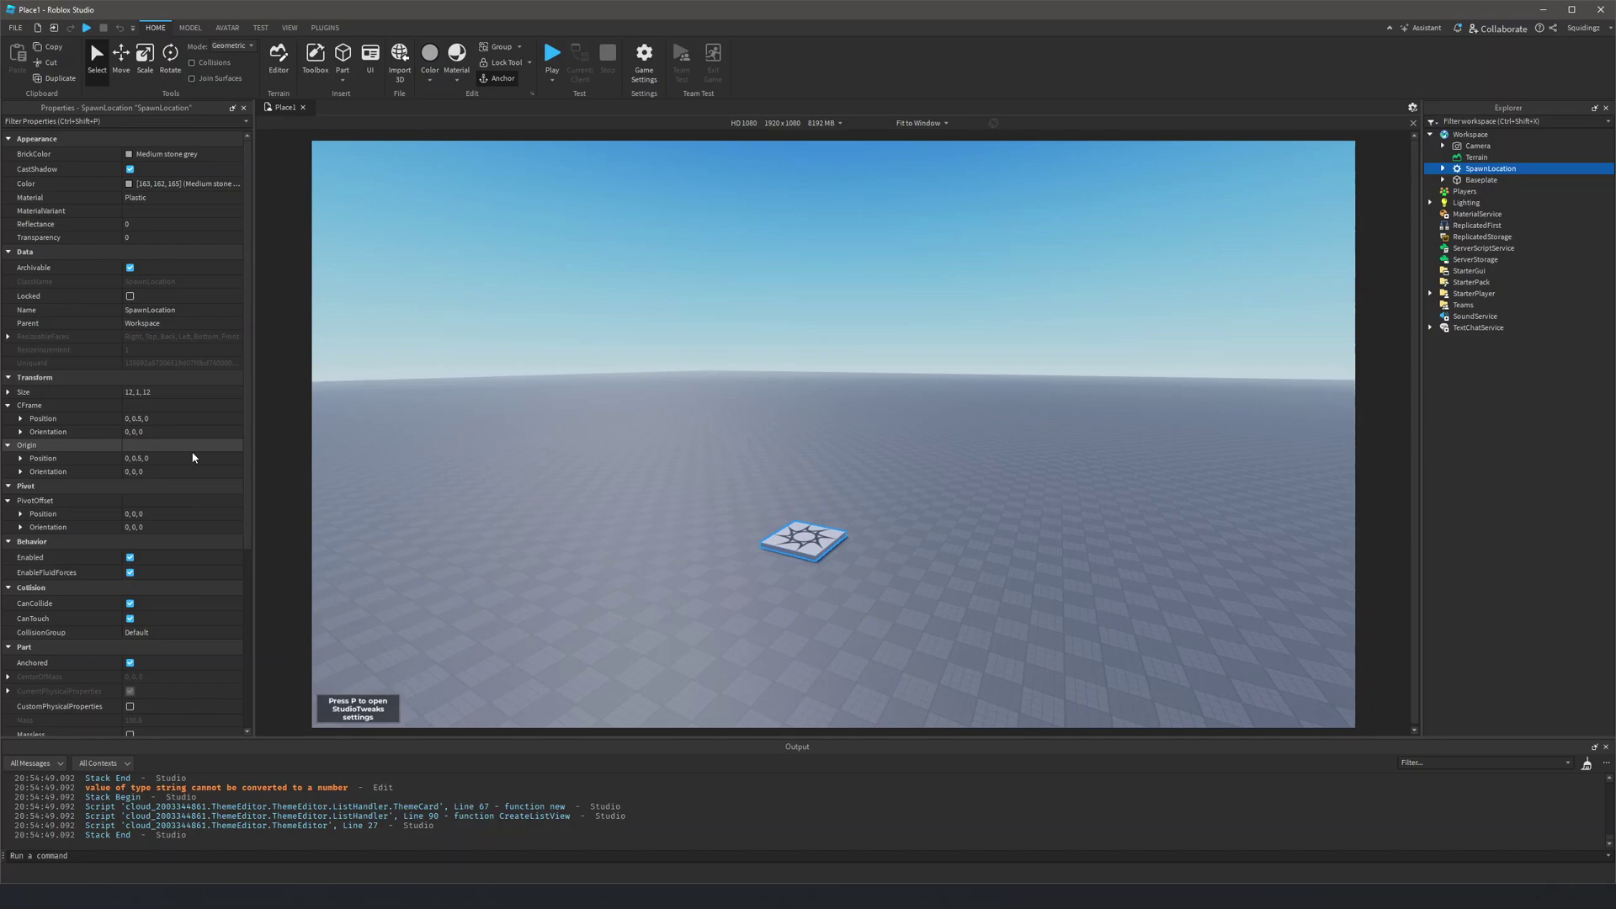
right_drag(527, 388, 533, 386)
key(s)
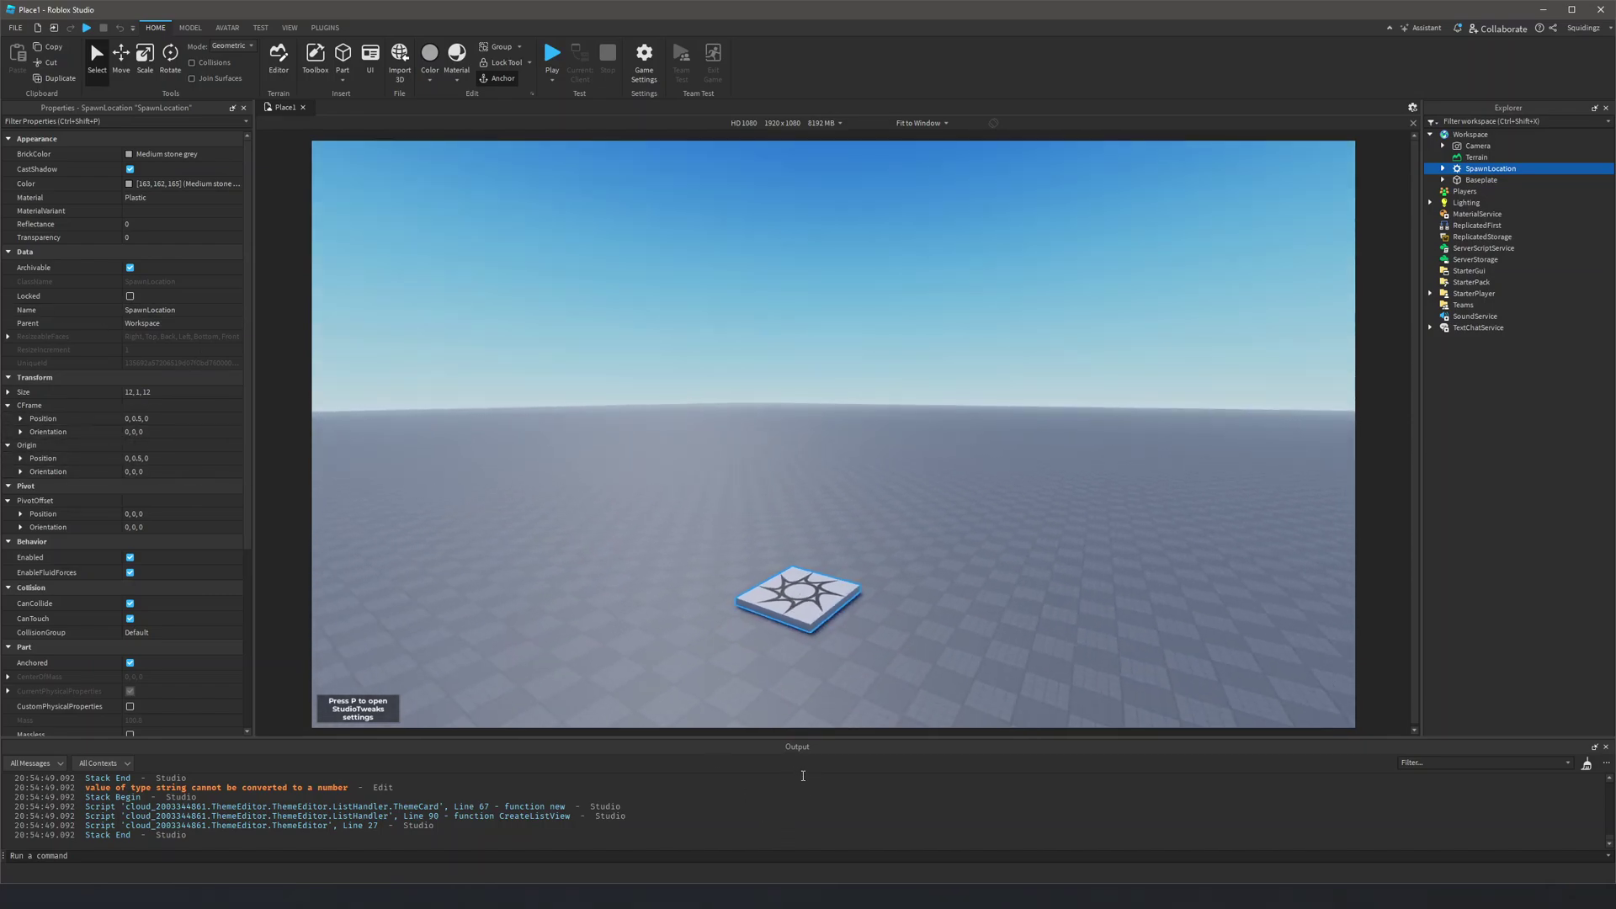
key(w)
right_drag(720, 517, 717, 510)
key(s)
key(ctrl+k)
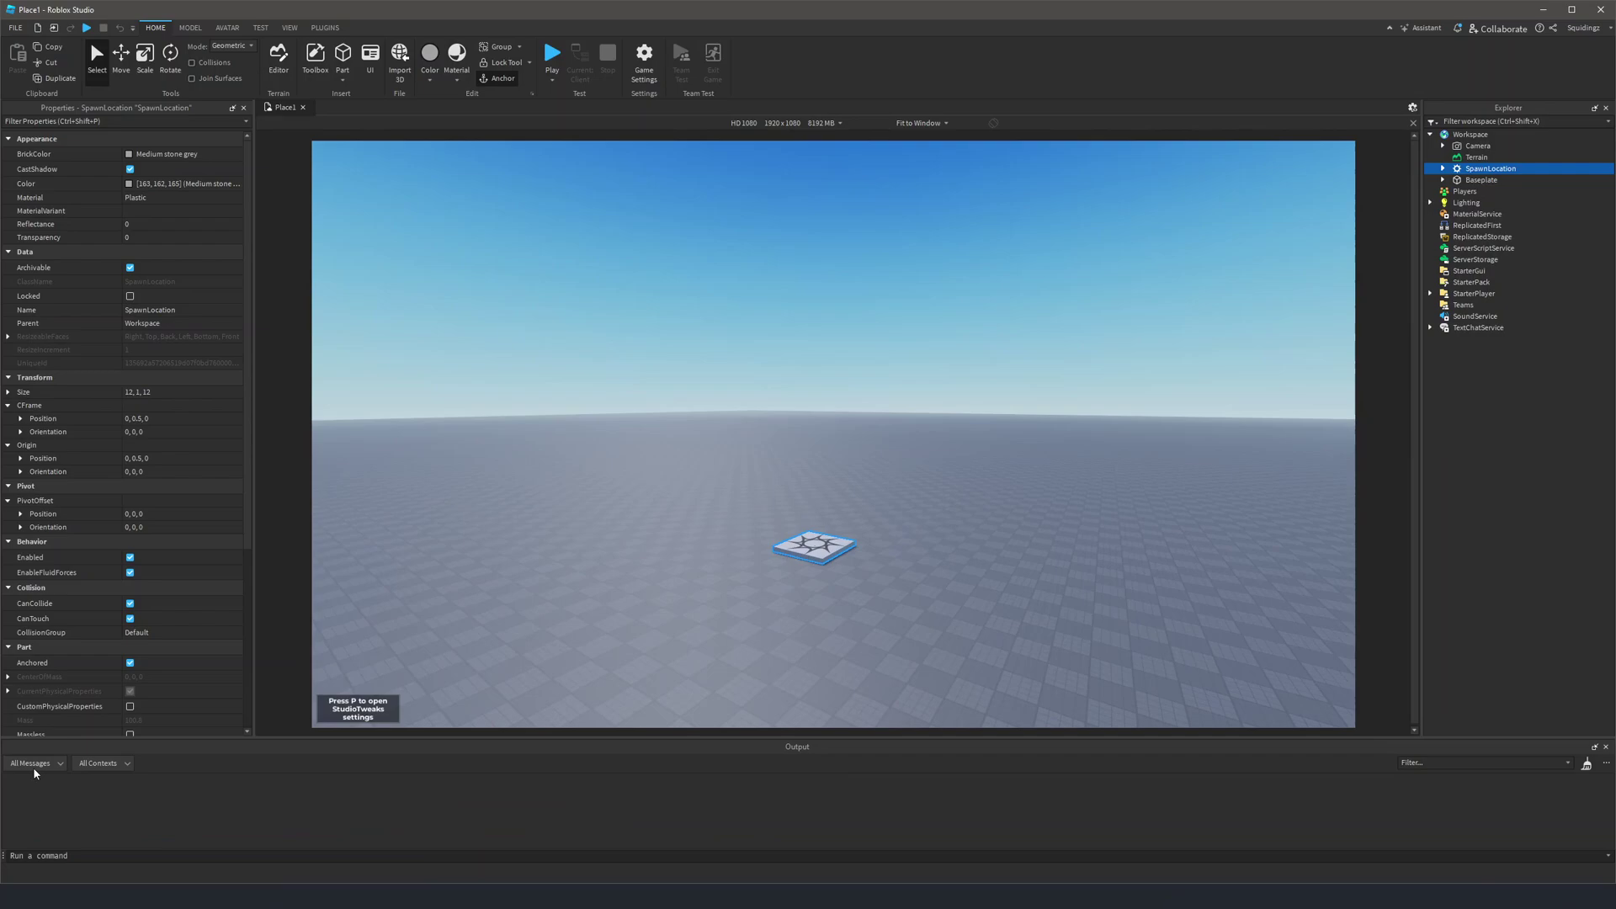
Insert a new Script into ServerScriptService and return to the Place1 viewport
right_drag(1308, 245, 1304, 253)
click(1523, 248)
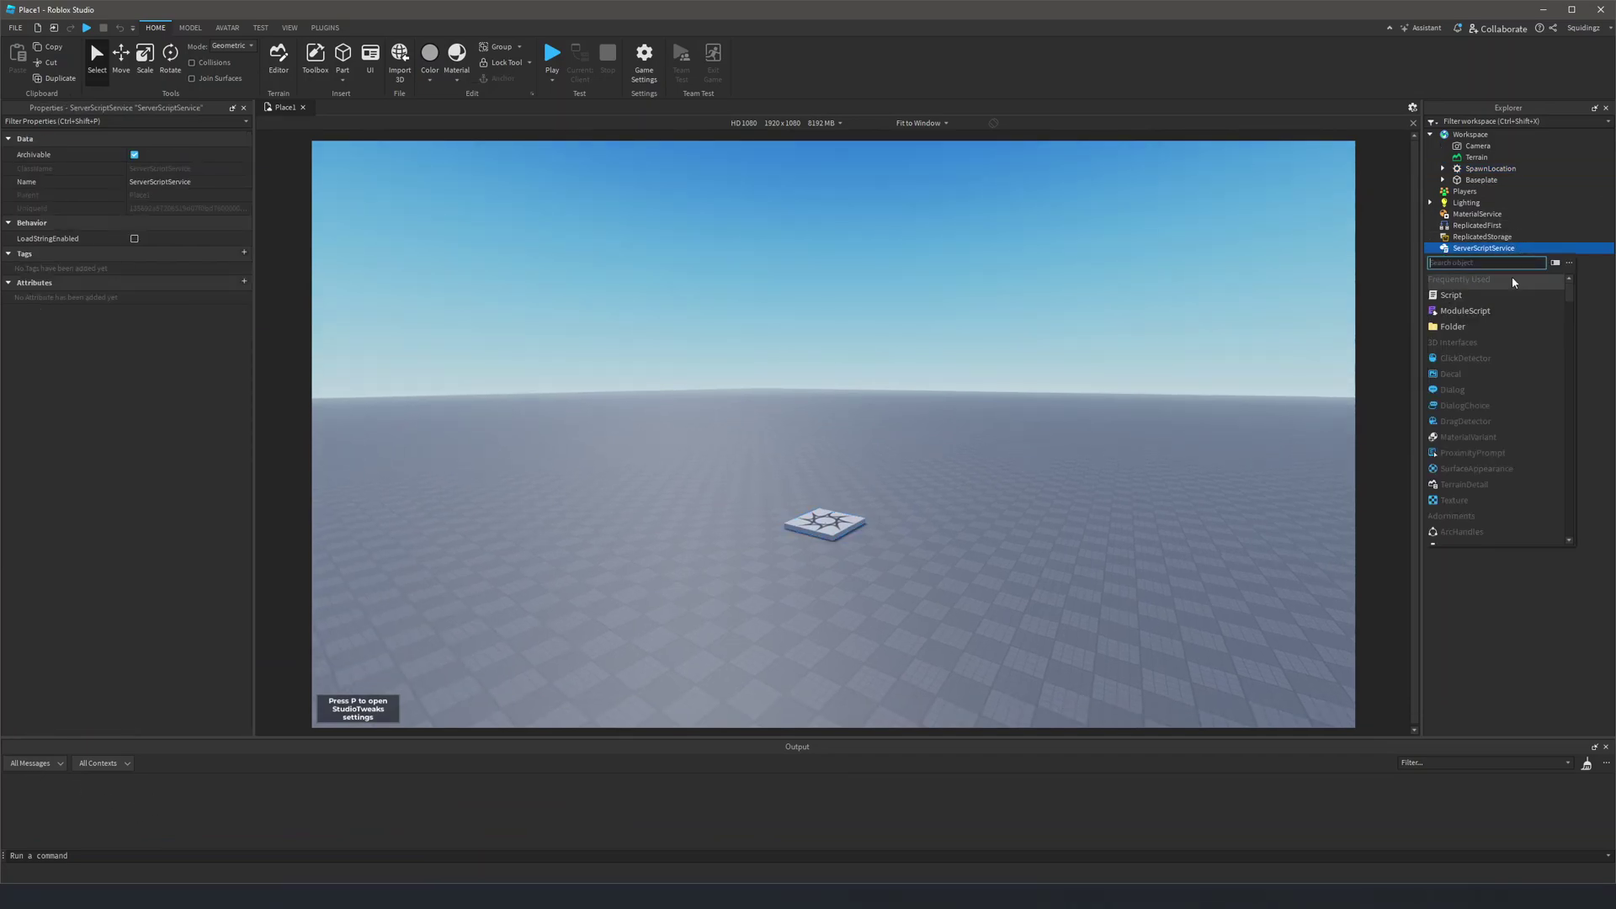
click(1466, 294)
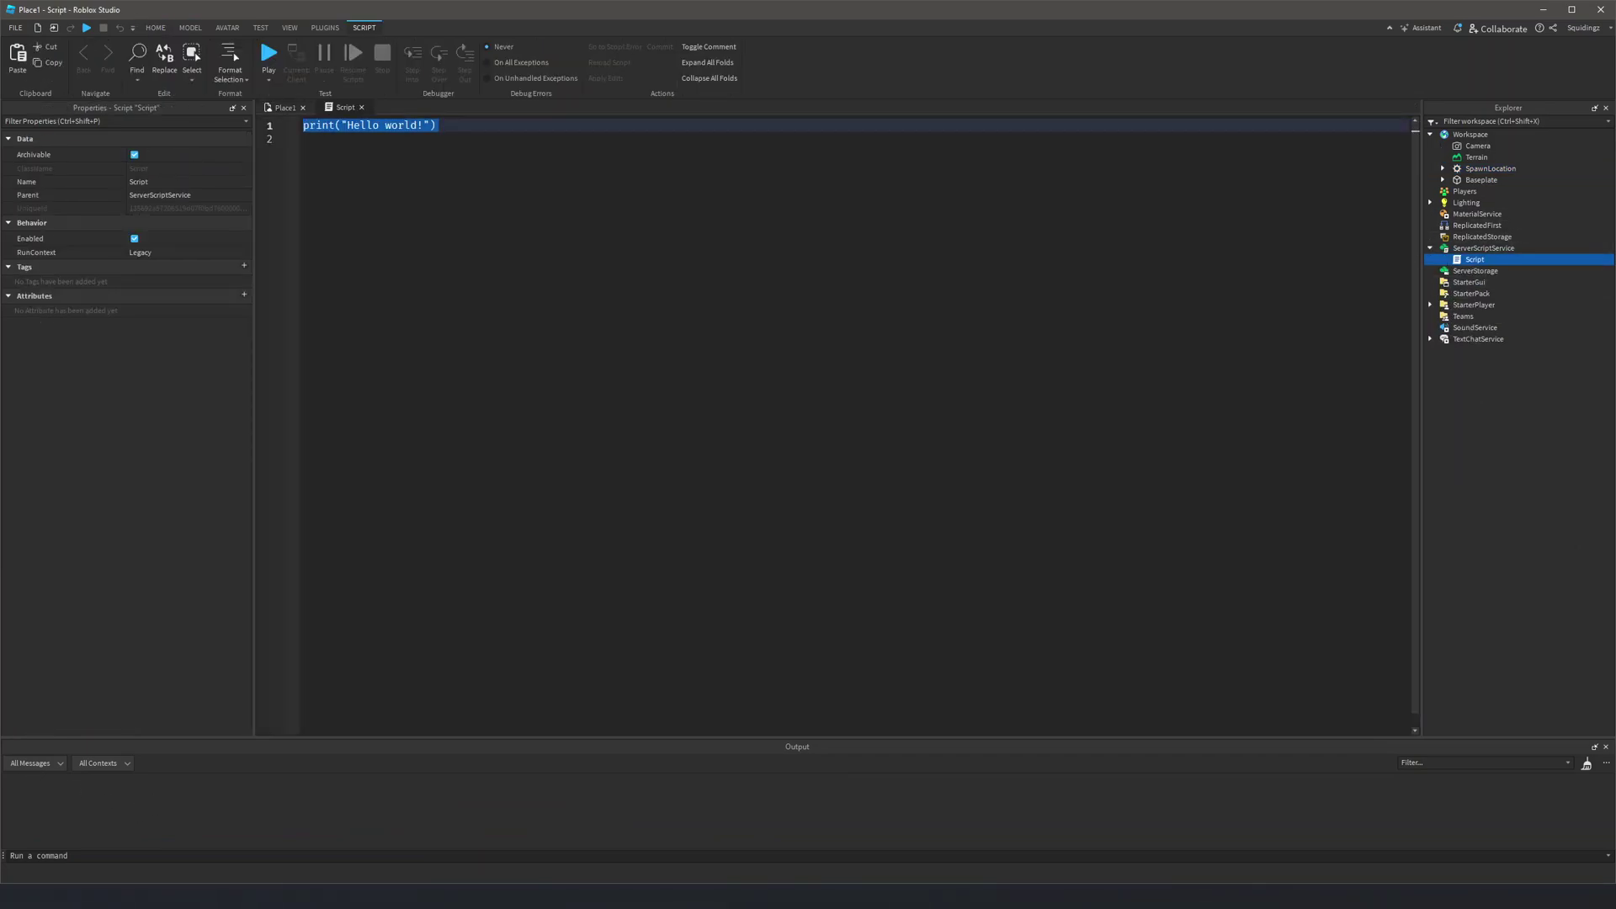
click(283, 107)
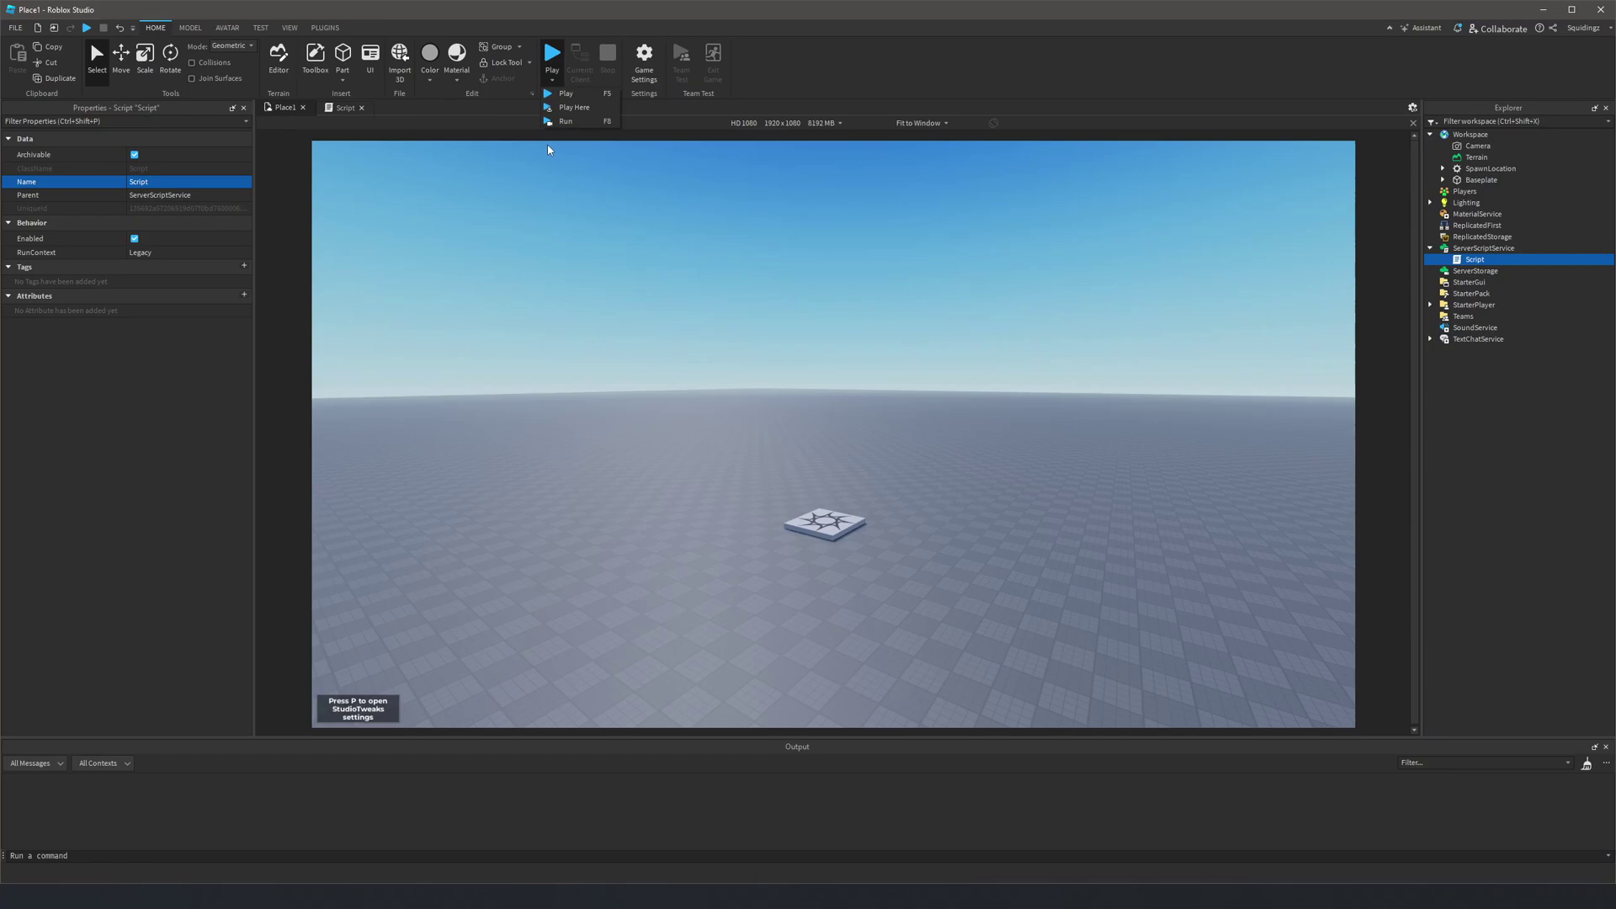
Run the experience without a player character and locate the script's "Hello world!" line in the Output window
key(F5)
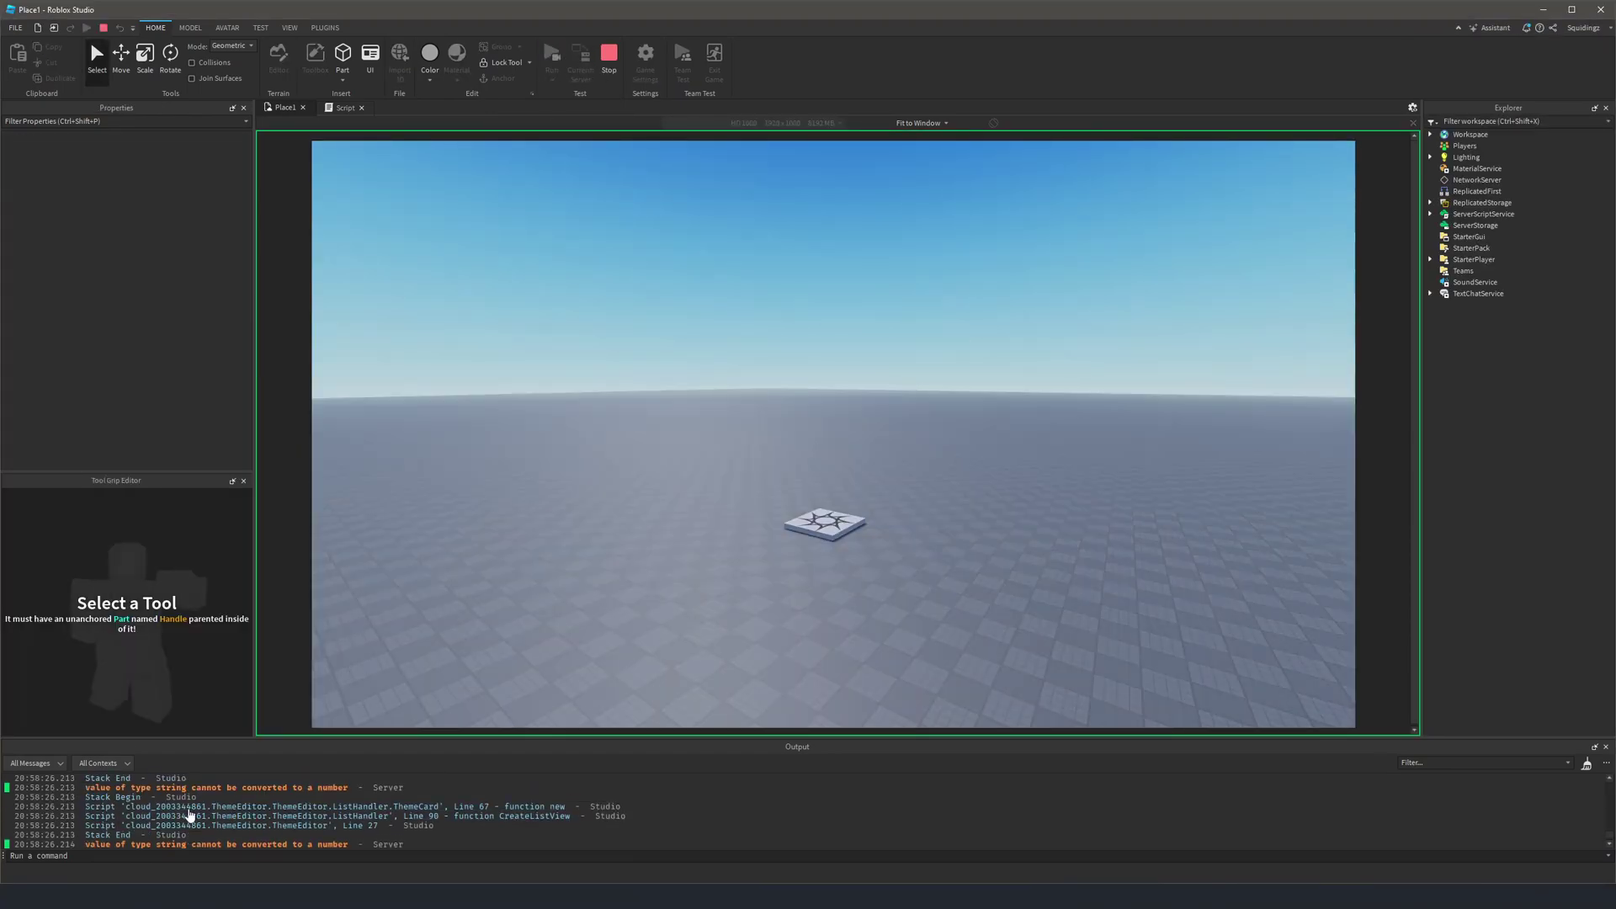
scroll(202, 810, up, 3)
drag(1611, 829, 1606, 772)
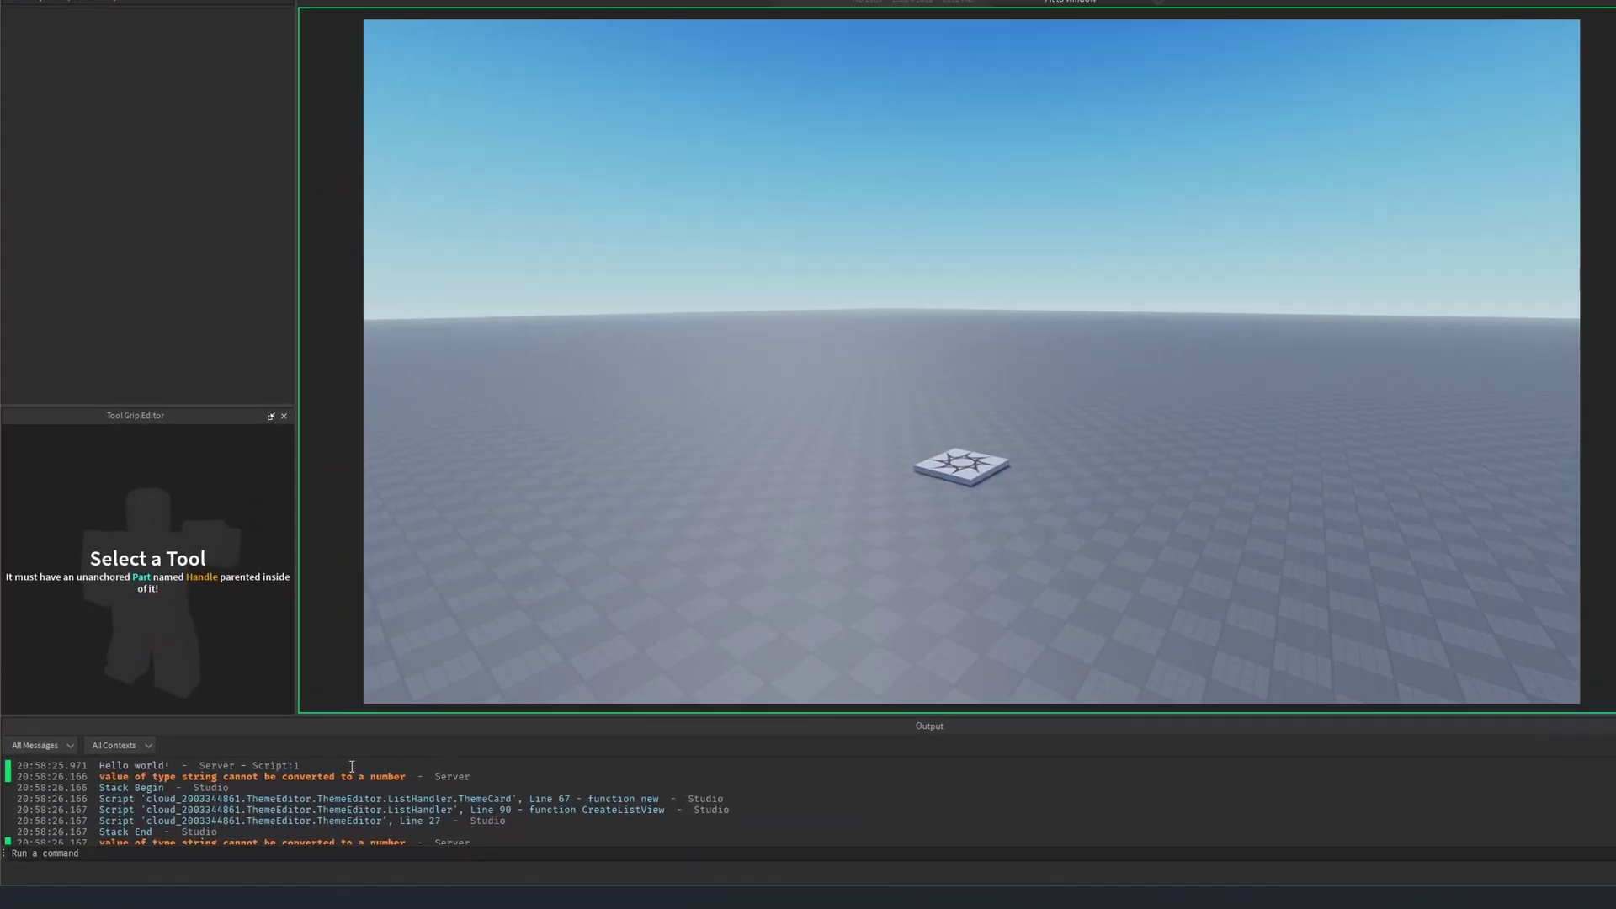
drag(256, 779, 21, 770)
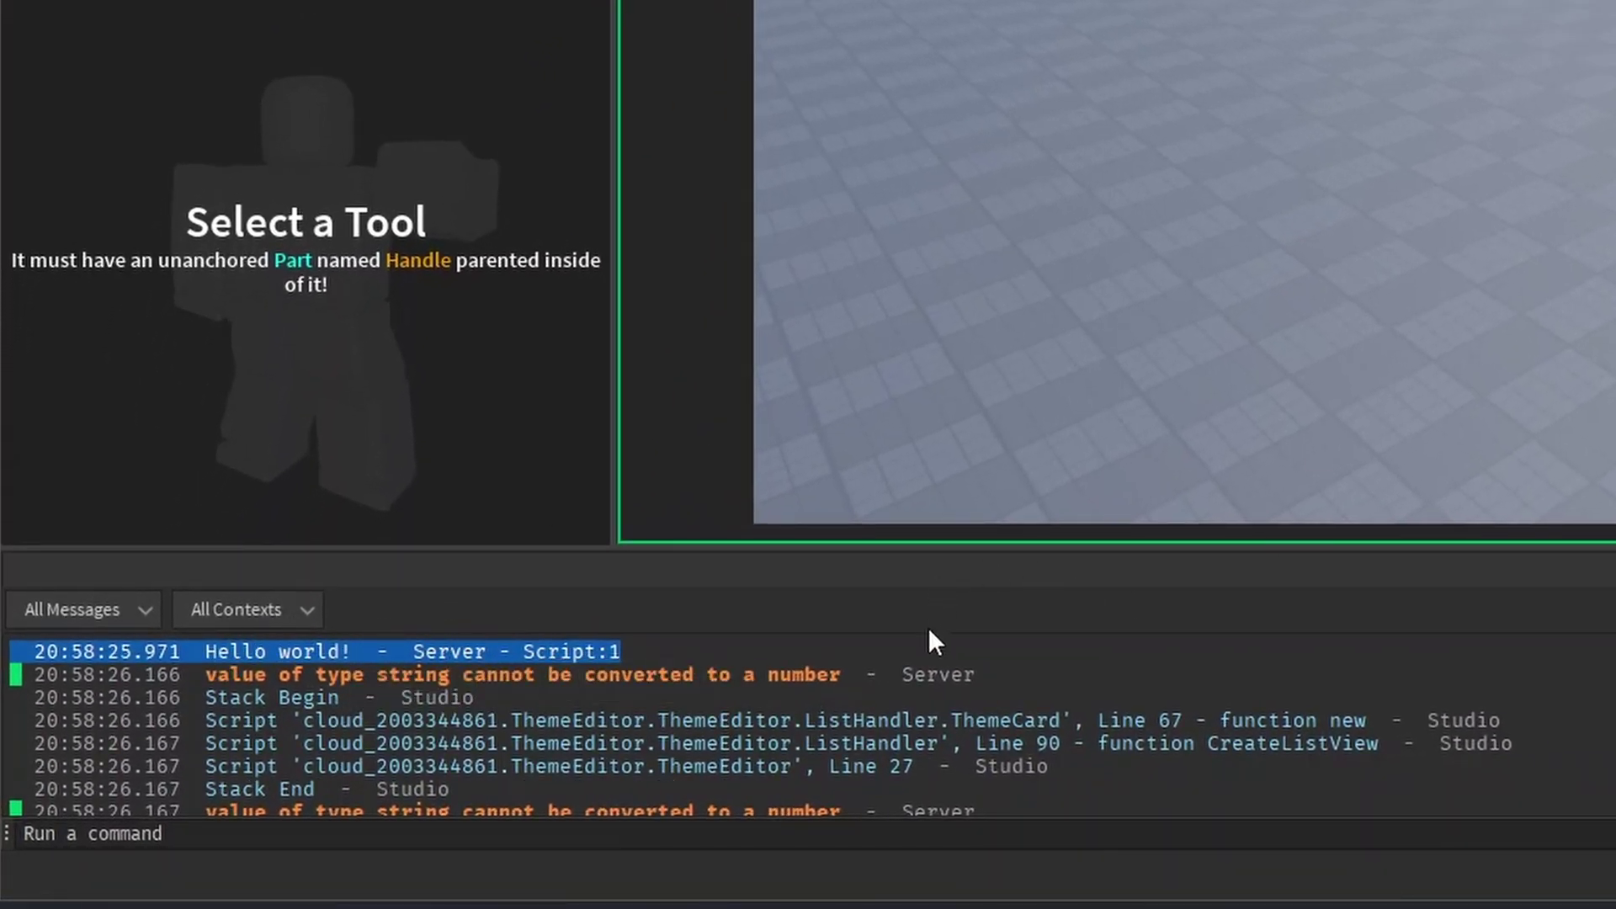
click(932, 643)
Compare the script's print("Hello world!") line with its entry in the Output window, and stop the run
click(344, 107)
double_click(333, 126)
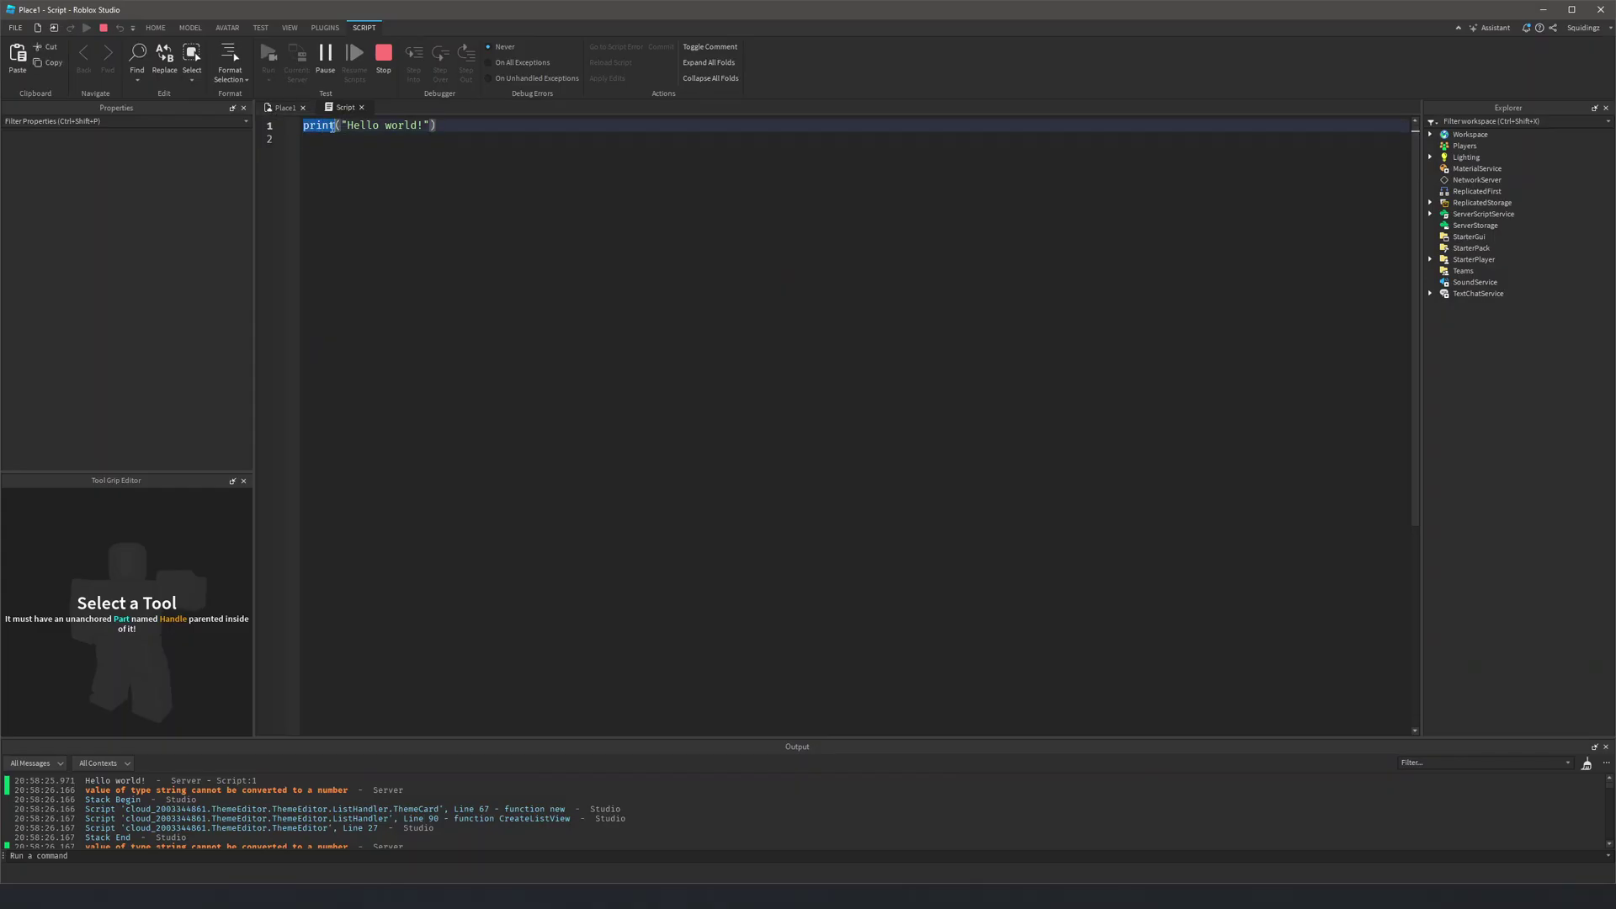
drag(486, 123, 292, 123)
click(277, 107)
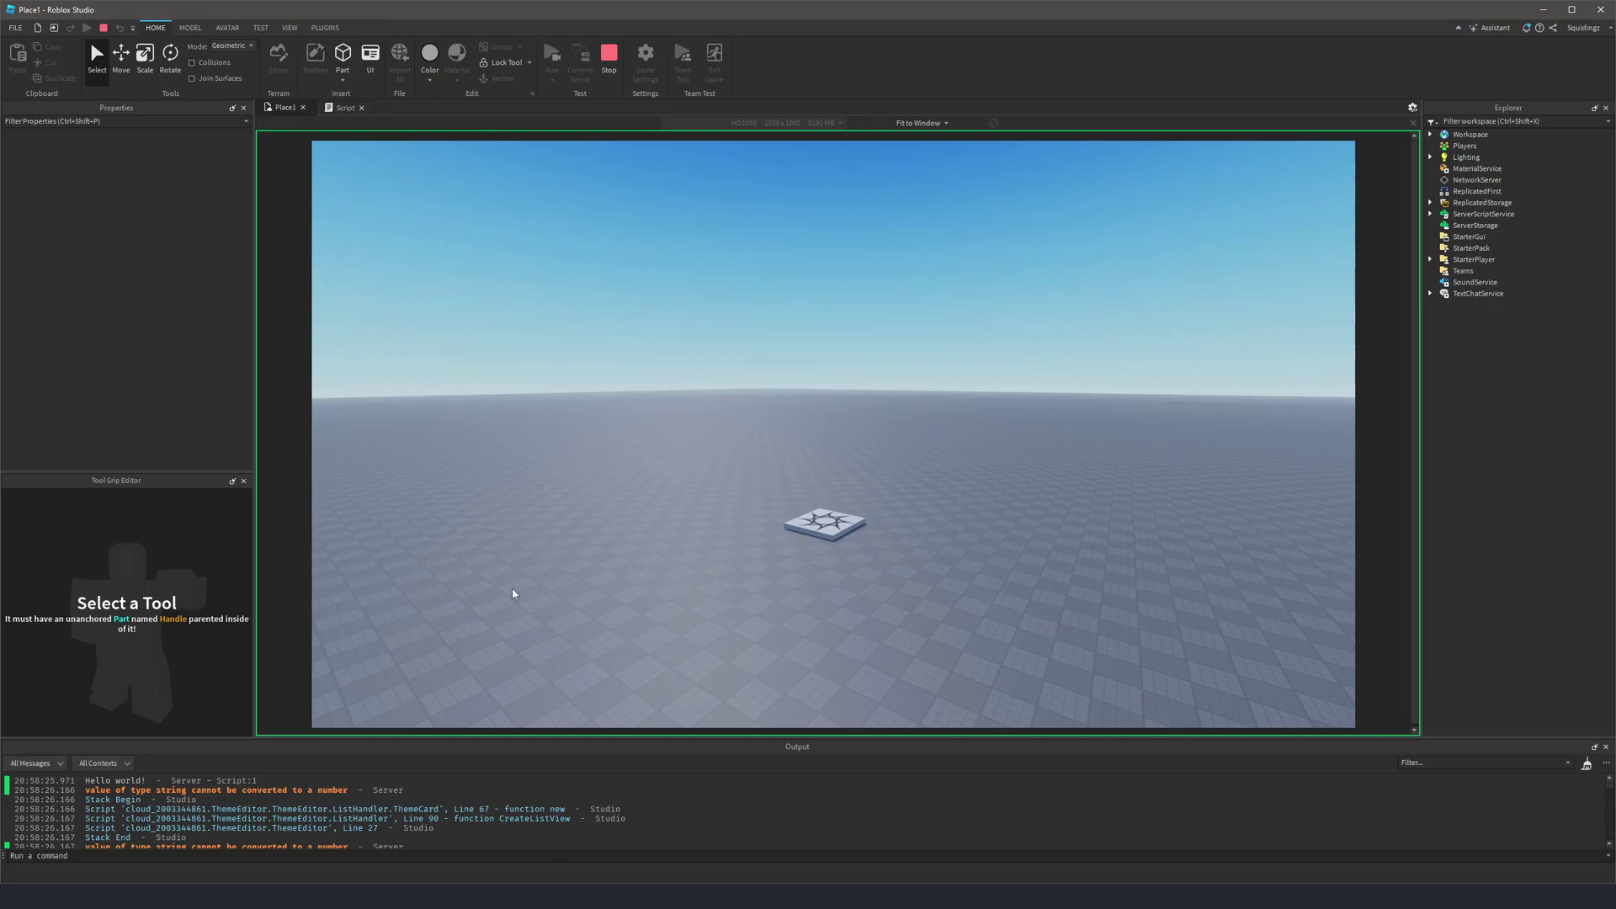
click(310, 781)
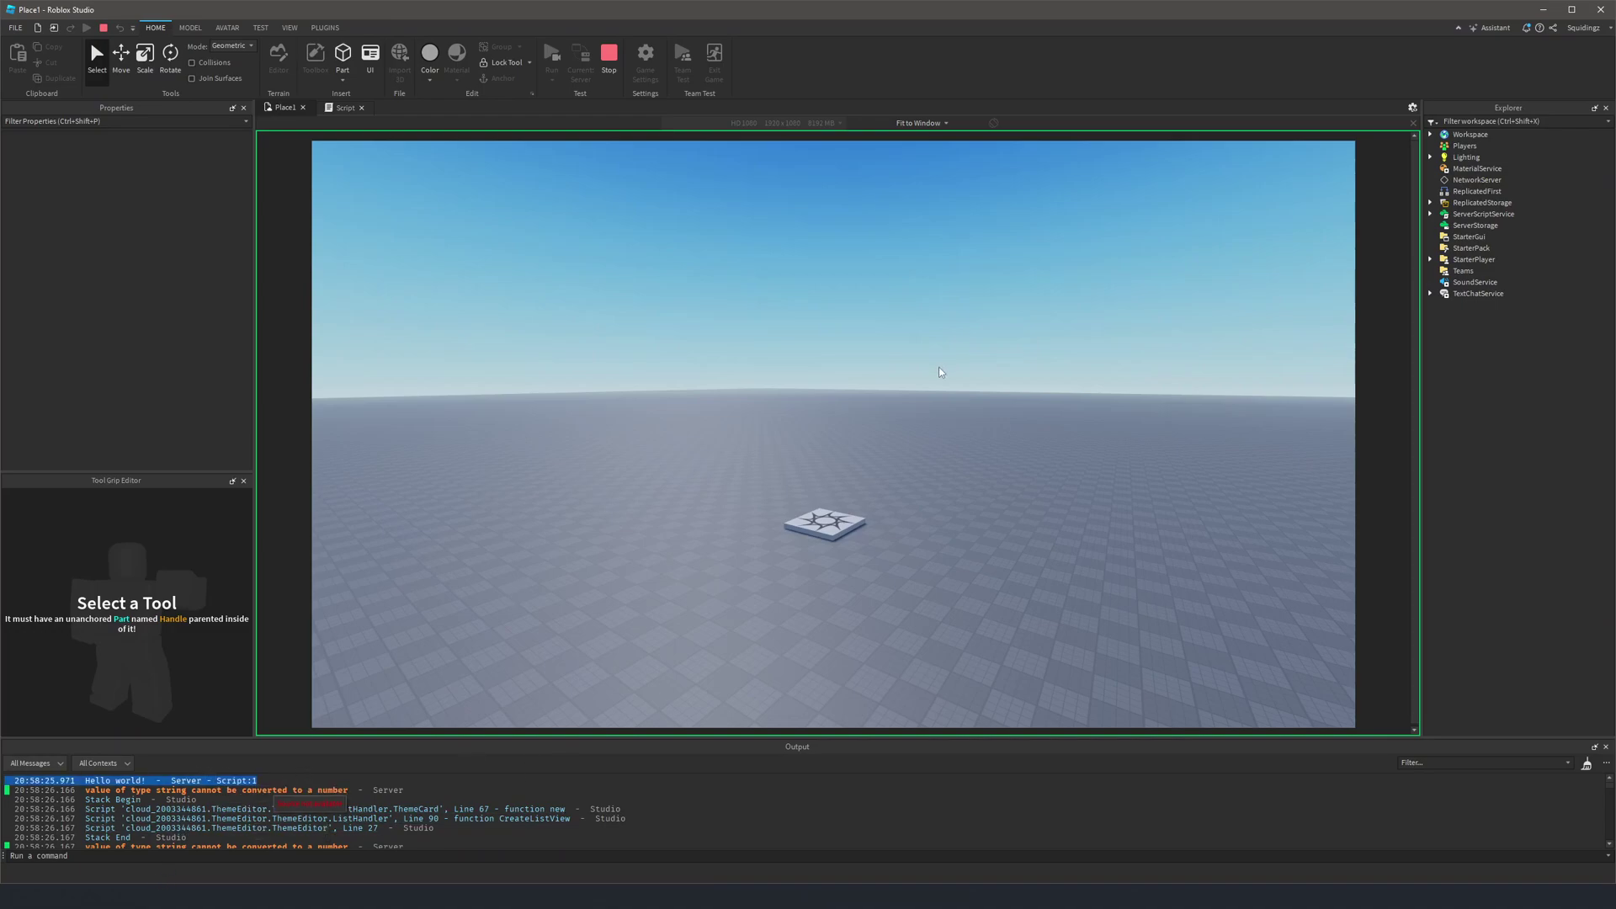
scroll(998, 809, down, 3)
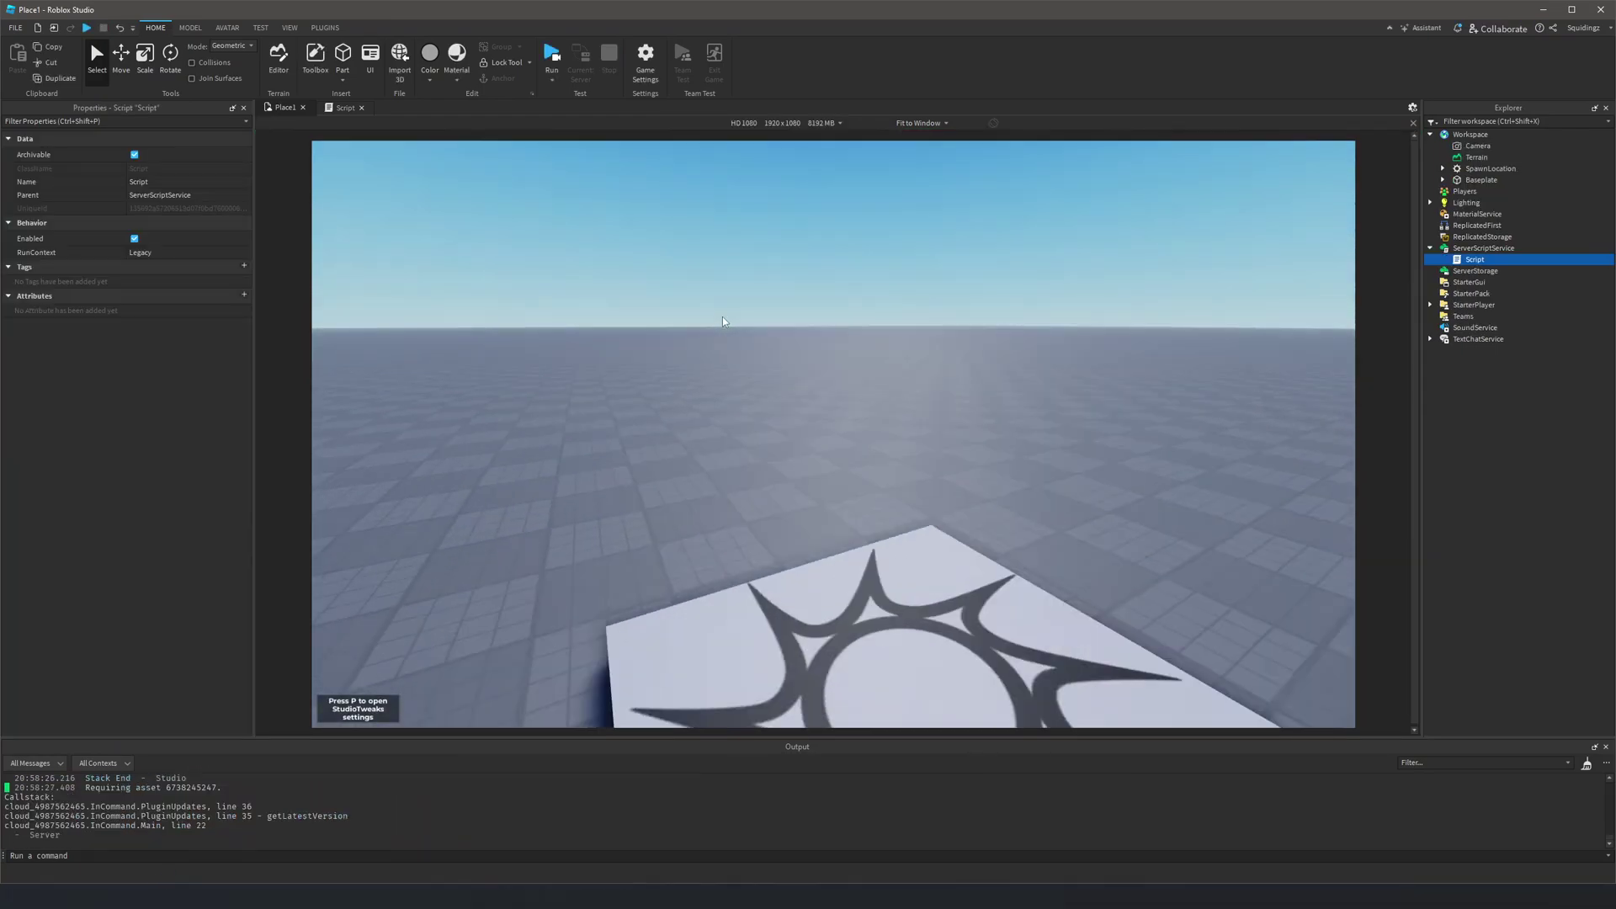
key(s)
key(d)
key(a)
key(w)
right_drag(931, 233, 932, 234)
key(s)
key(w)
key(s)
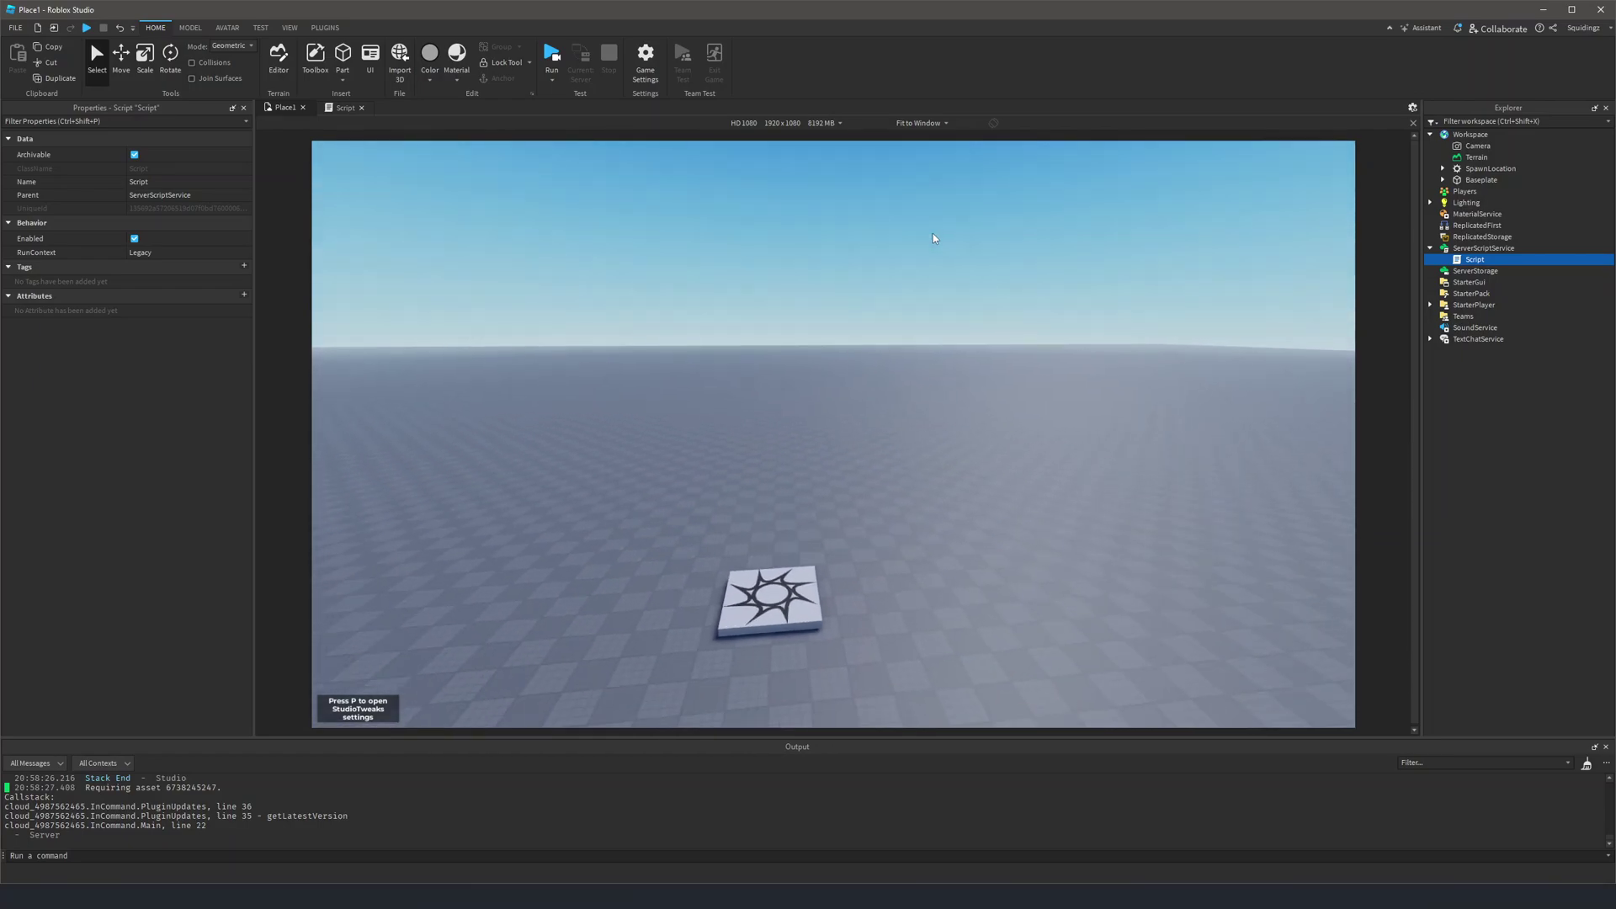
click(933, 235)
key(w)
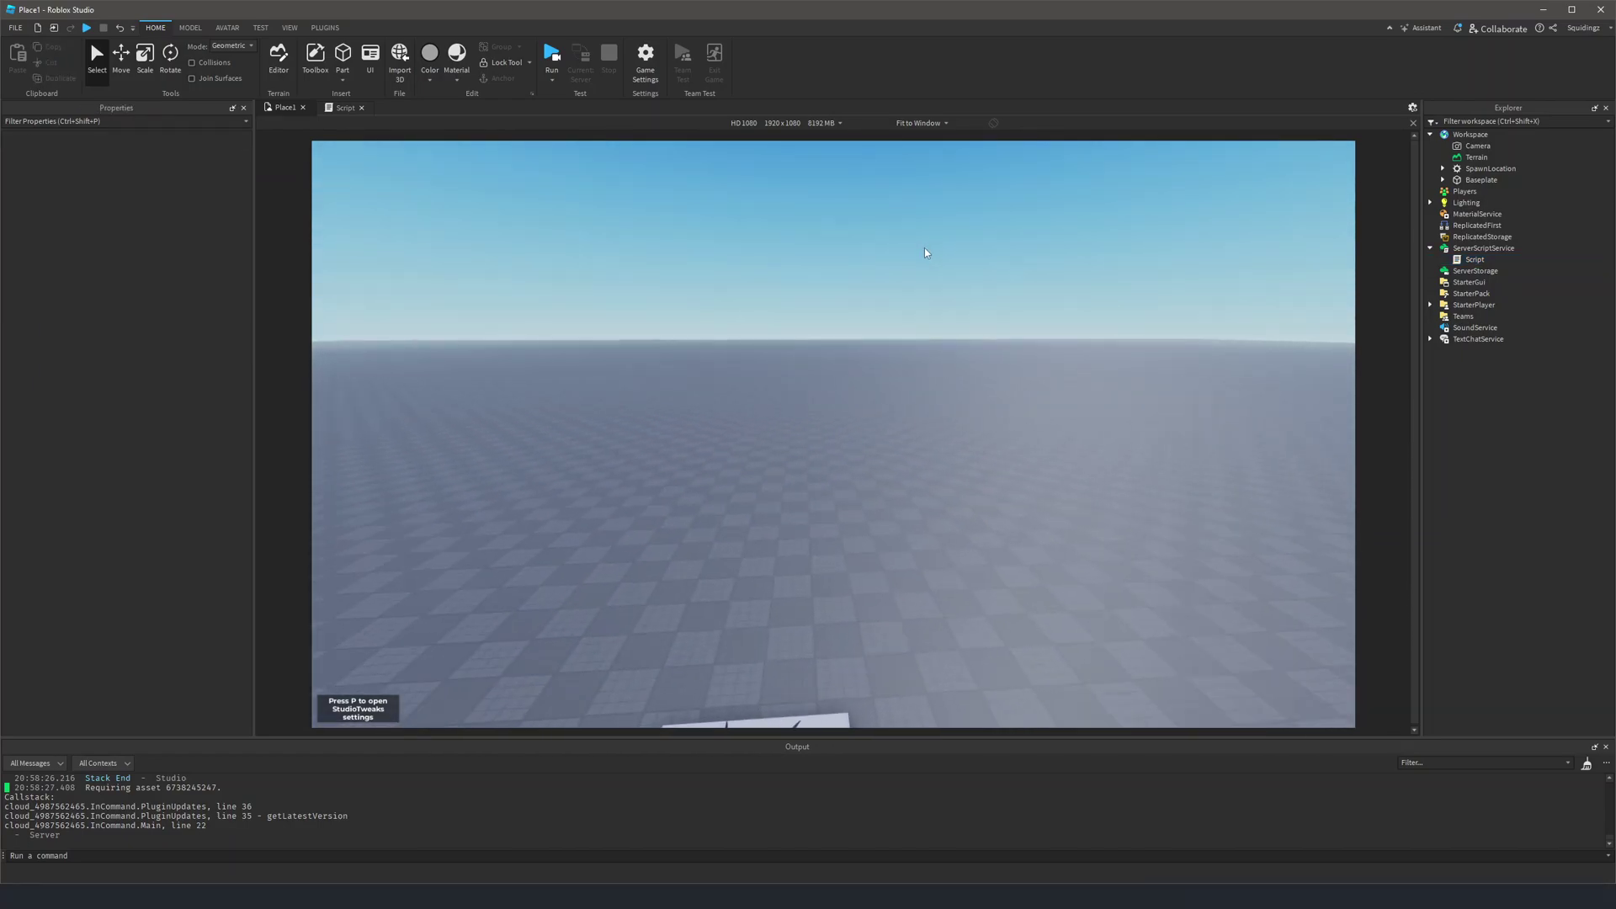
Insert a block part into the workspace and focus the camera on it
key(a)
key(s)
key(d)
key(s)
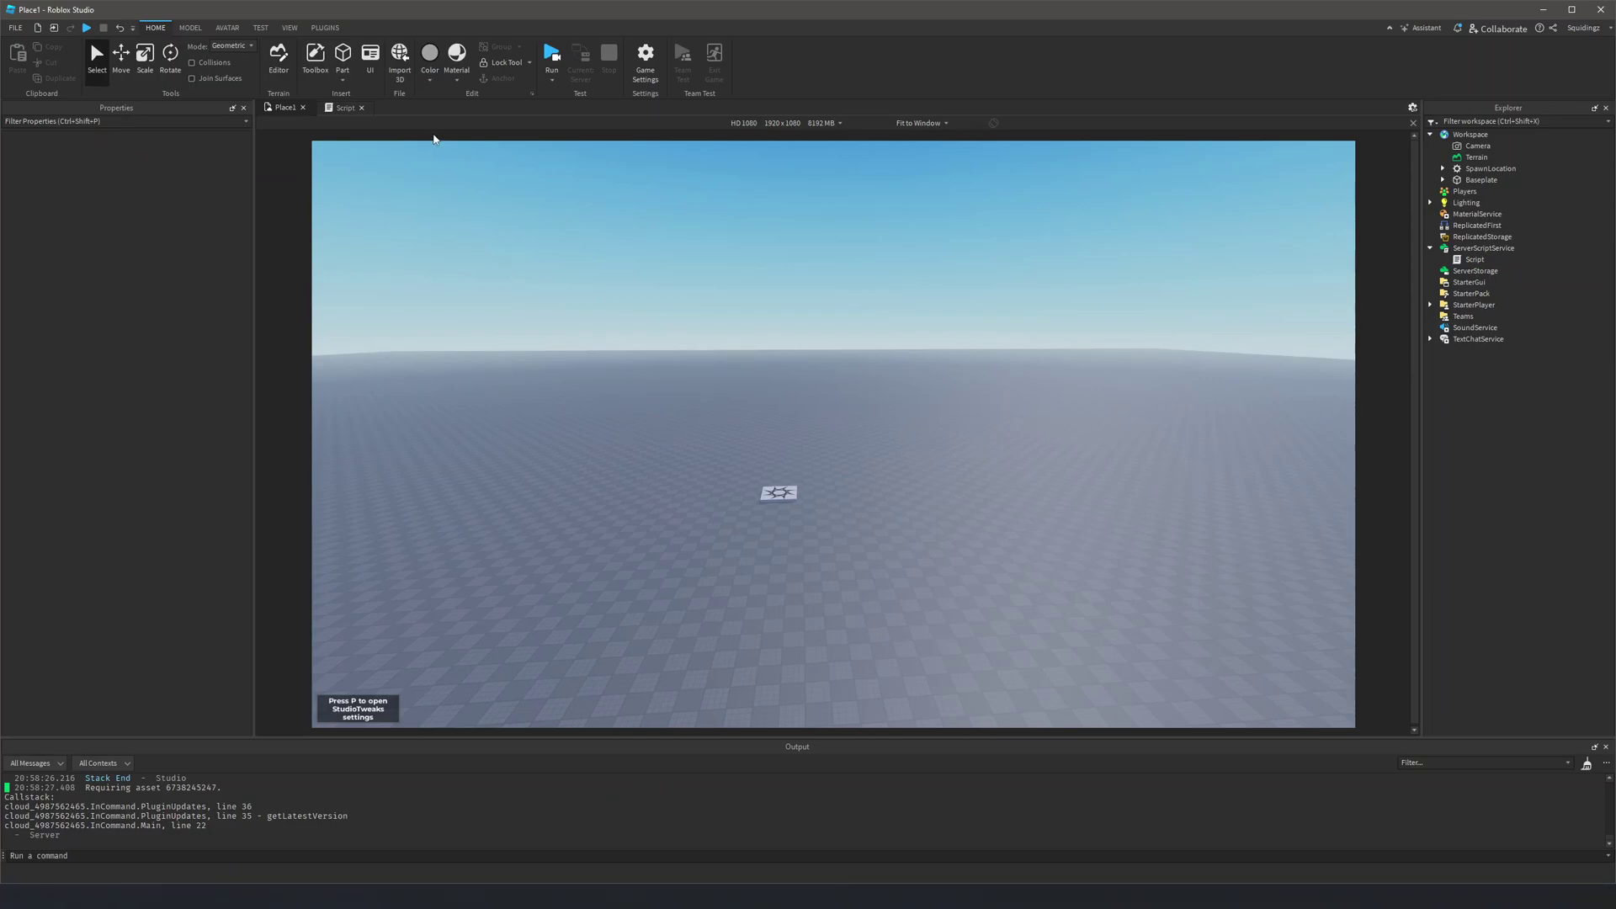
click(342, 58)
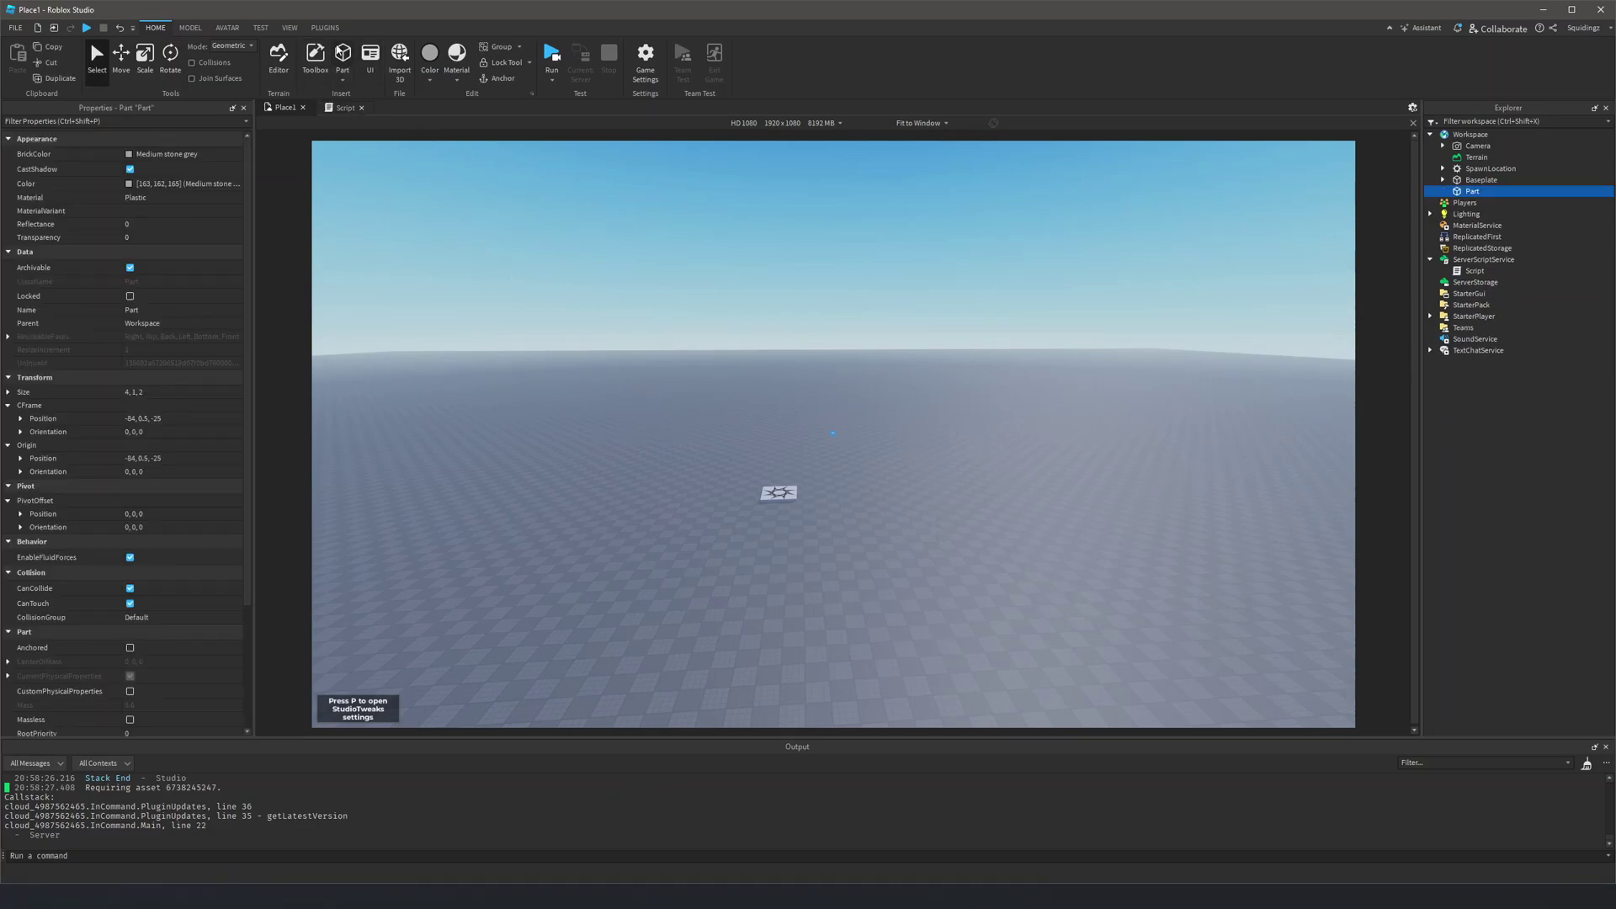
key(f)
key(s)
right_drag(876, 407, 876, 408)
key(f)
key(s)
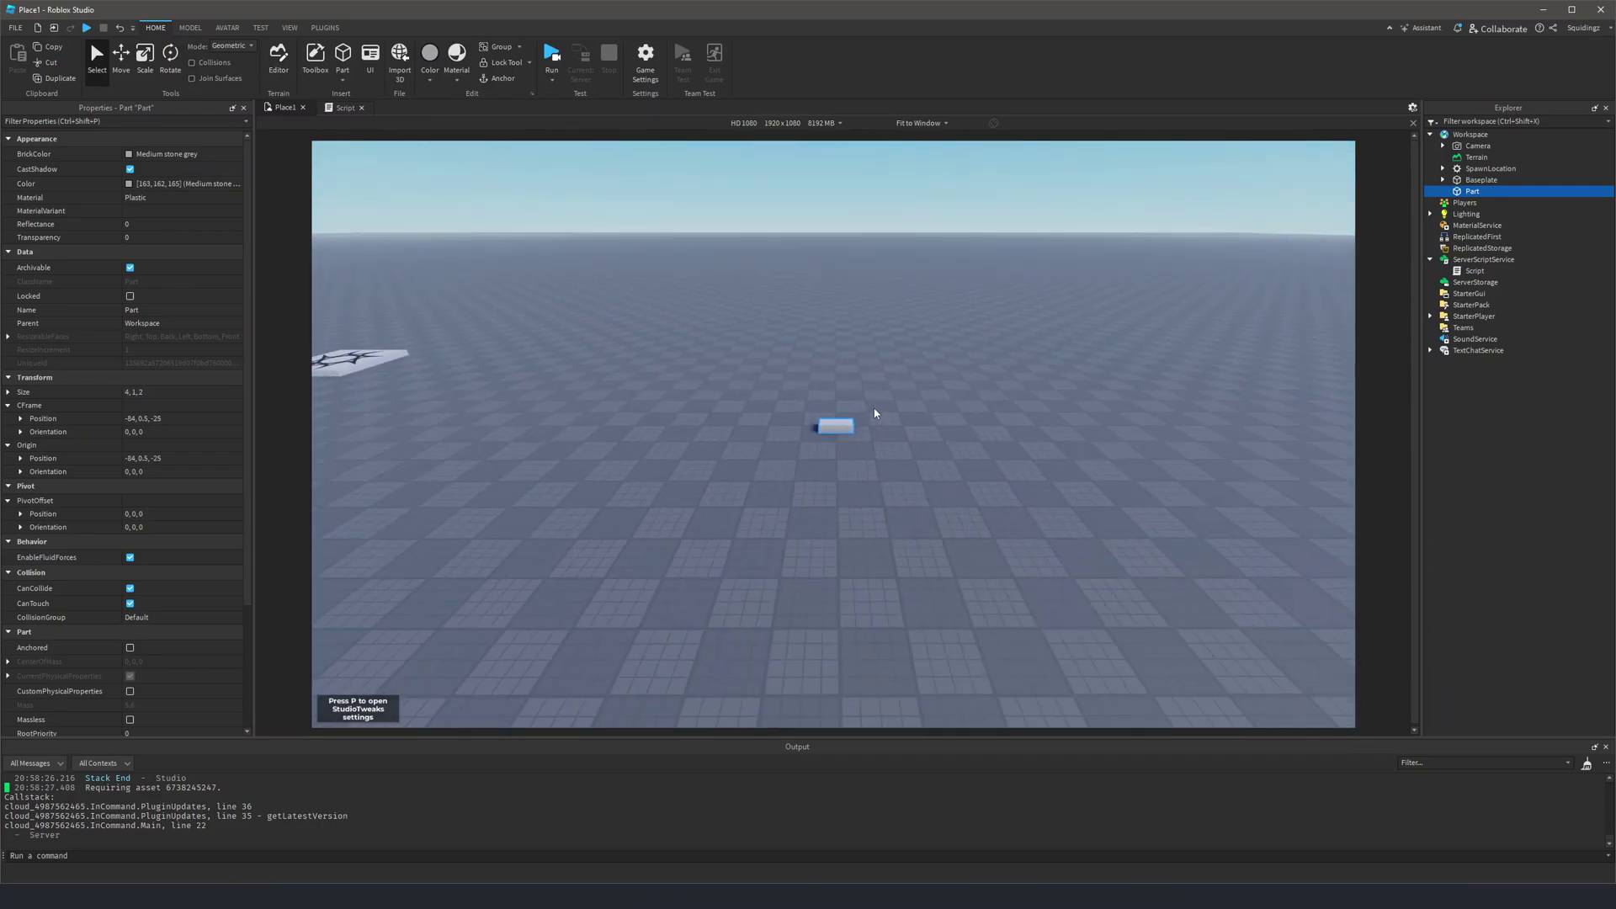
Reposition the part freely across the baseplate to about -45, 0.5, -41
key(a)
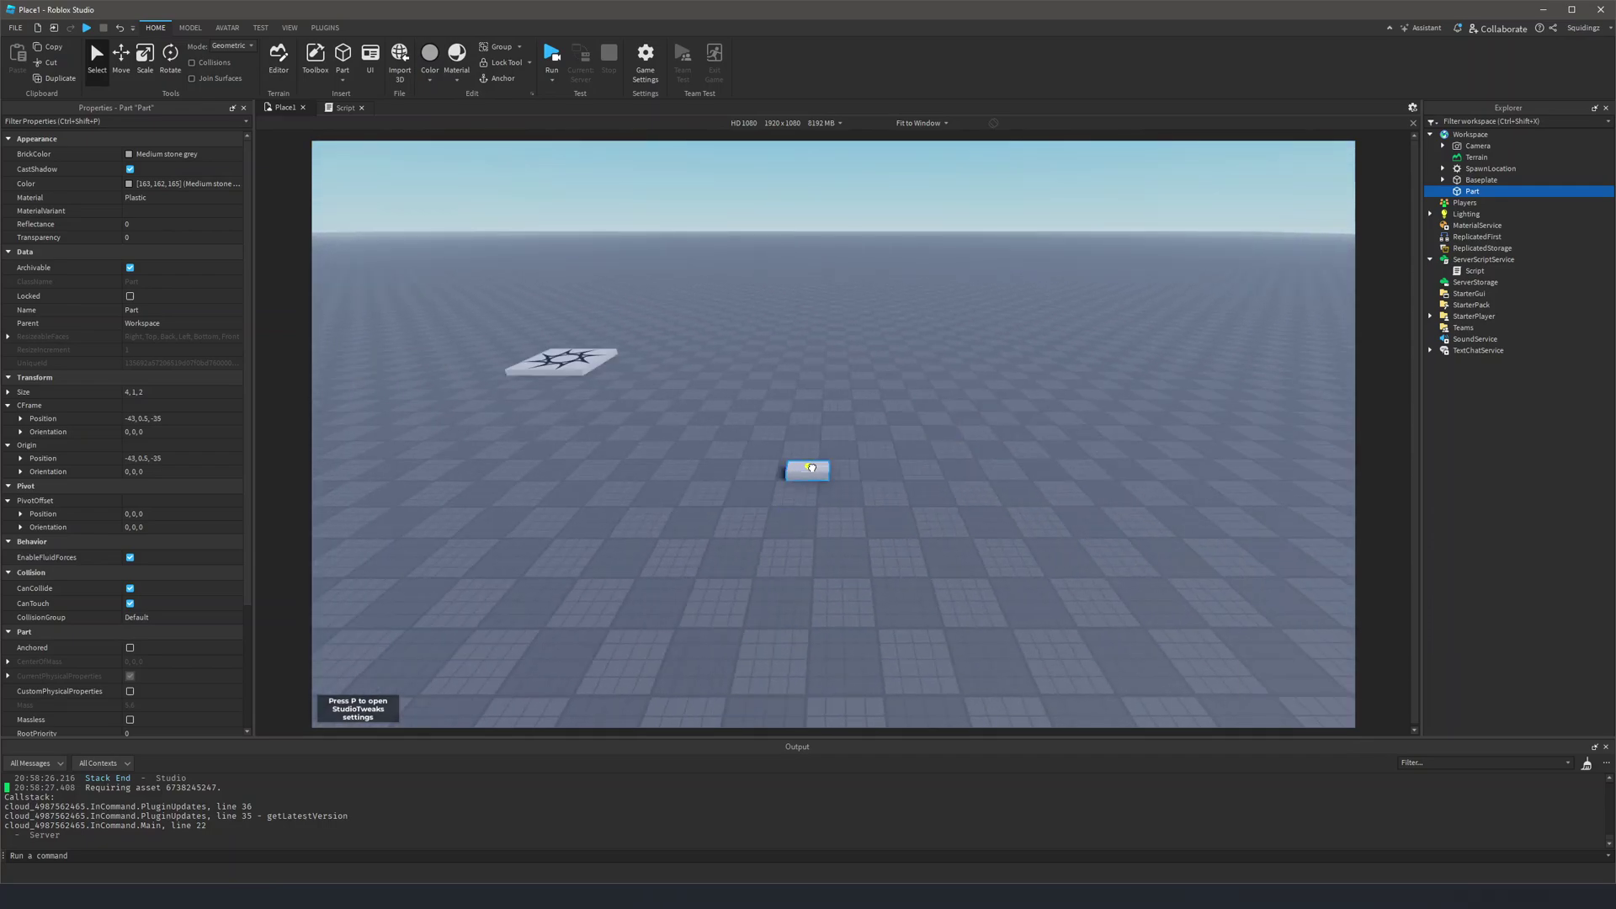
drag(812, 468, 825, 513)
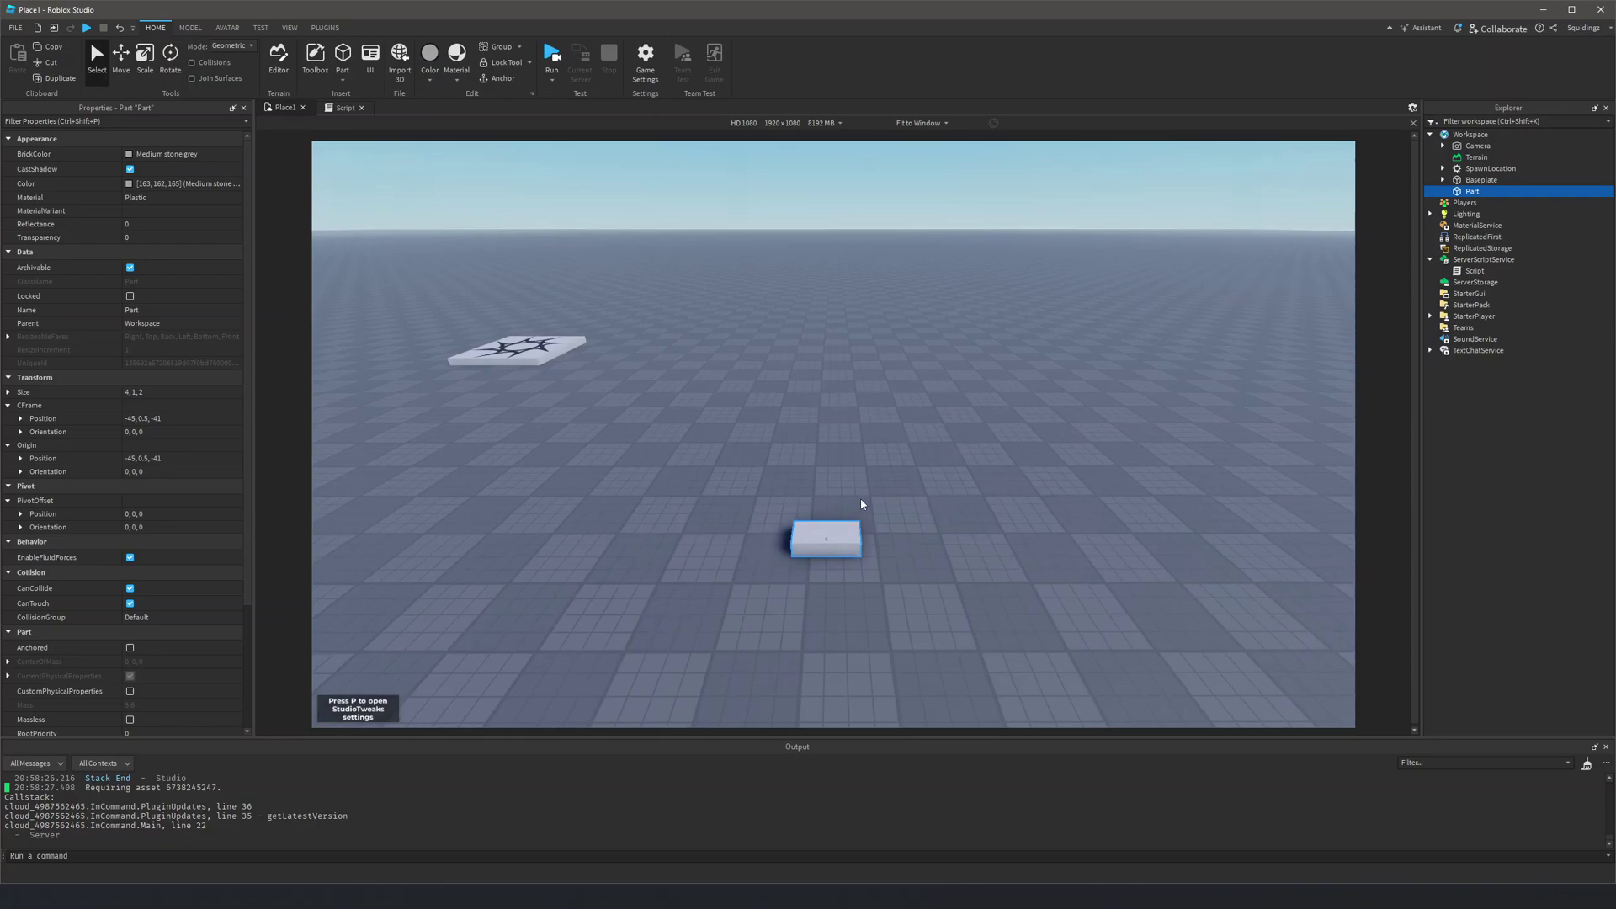
scroll(861, 497, up, 5)
Try stretching the part to 10 studs long and widening it with the Scale tool
key(ctrl+3)
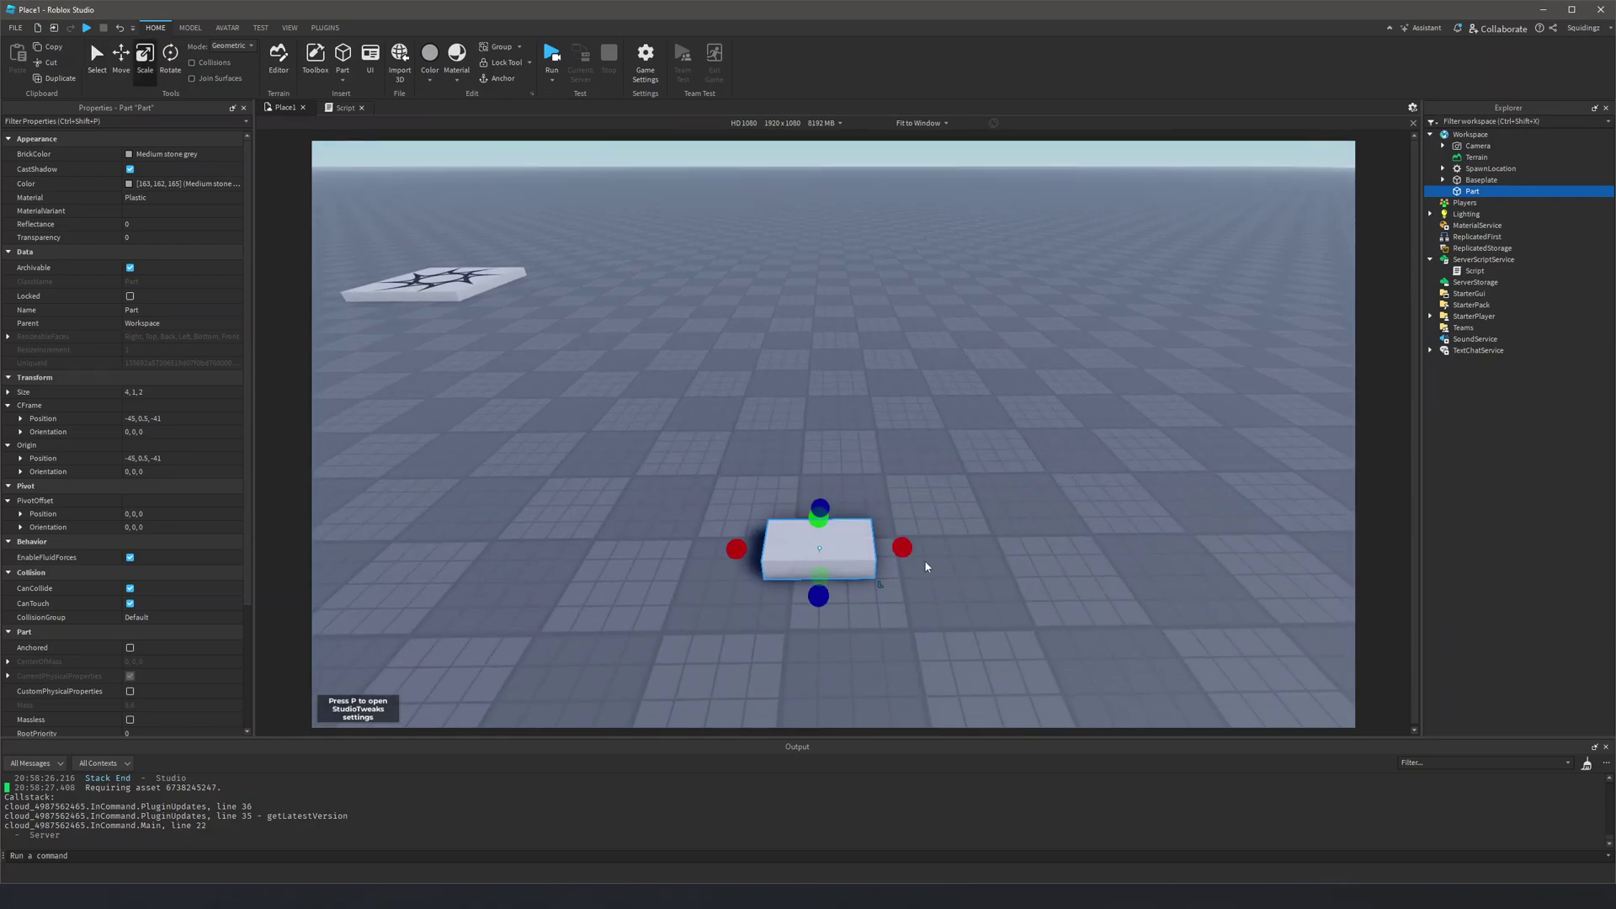
drag(905, 548, 1061, 543)
right_drag(887, 550, 850, 600)
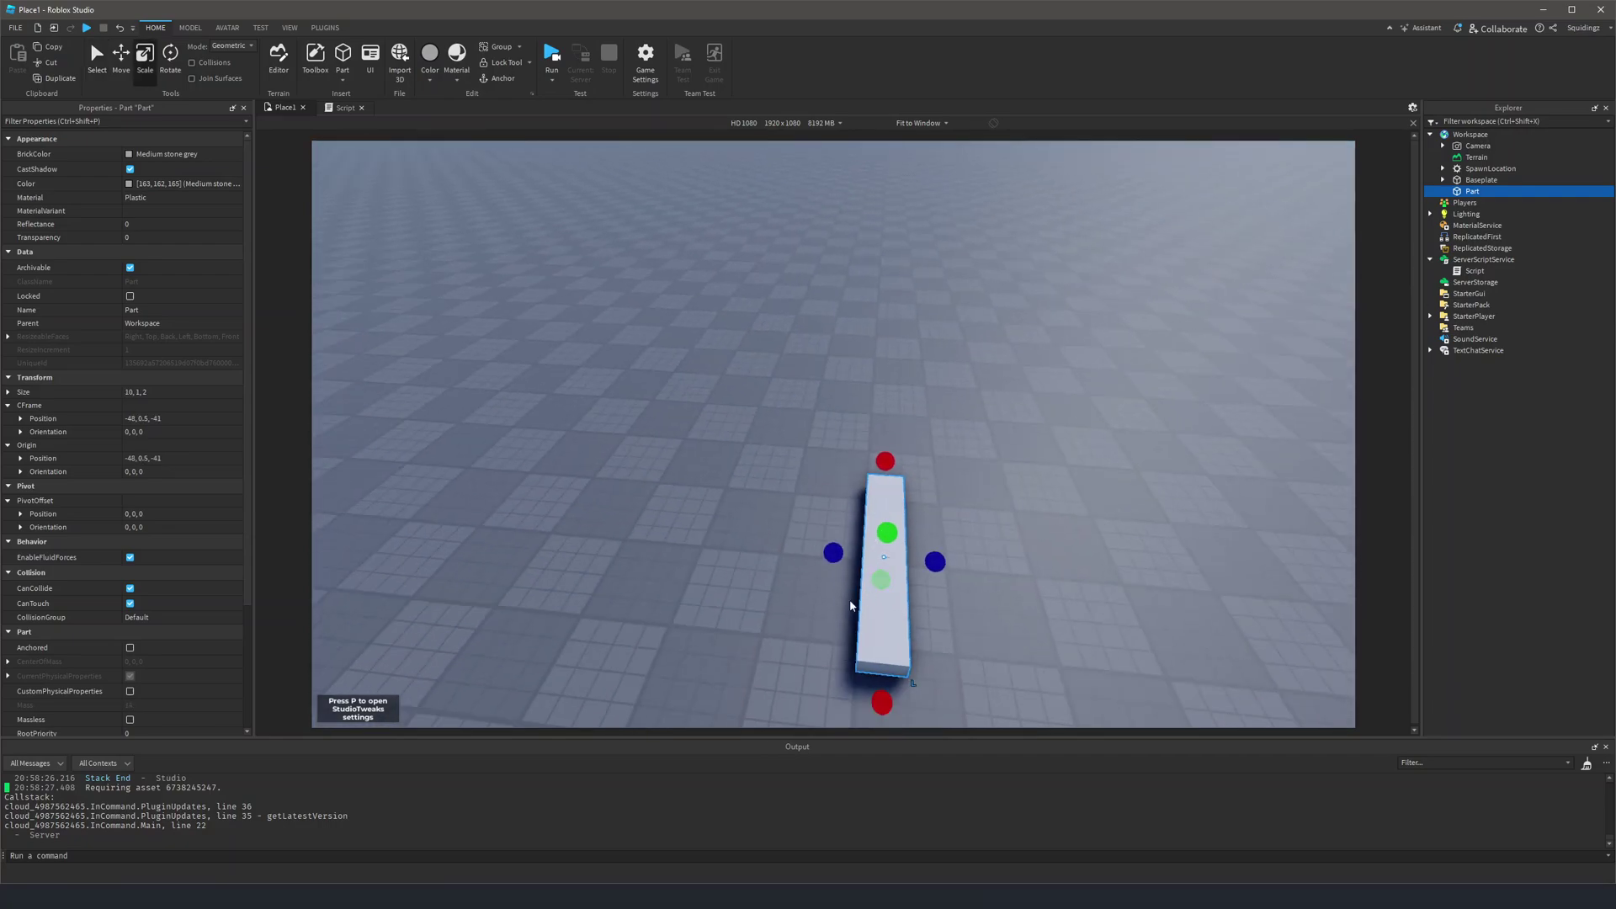
drag(833, 553, 671, 537)
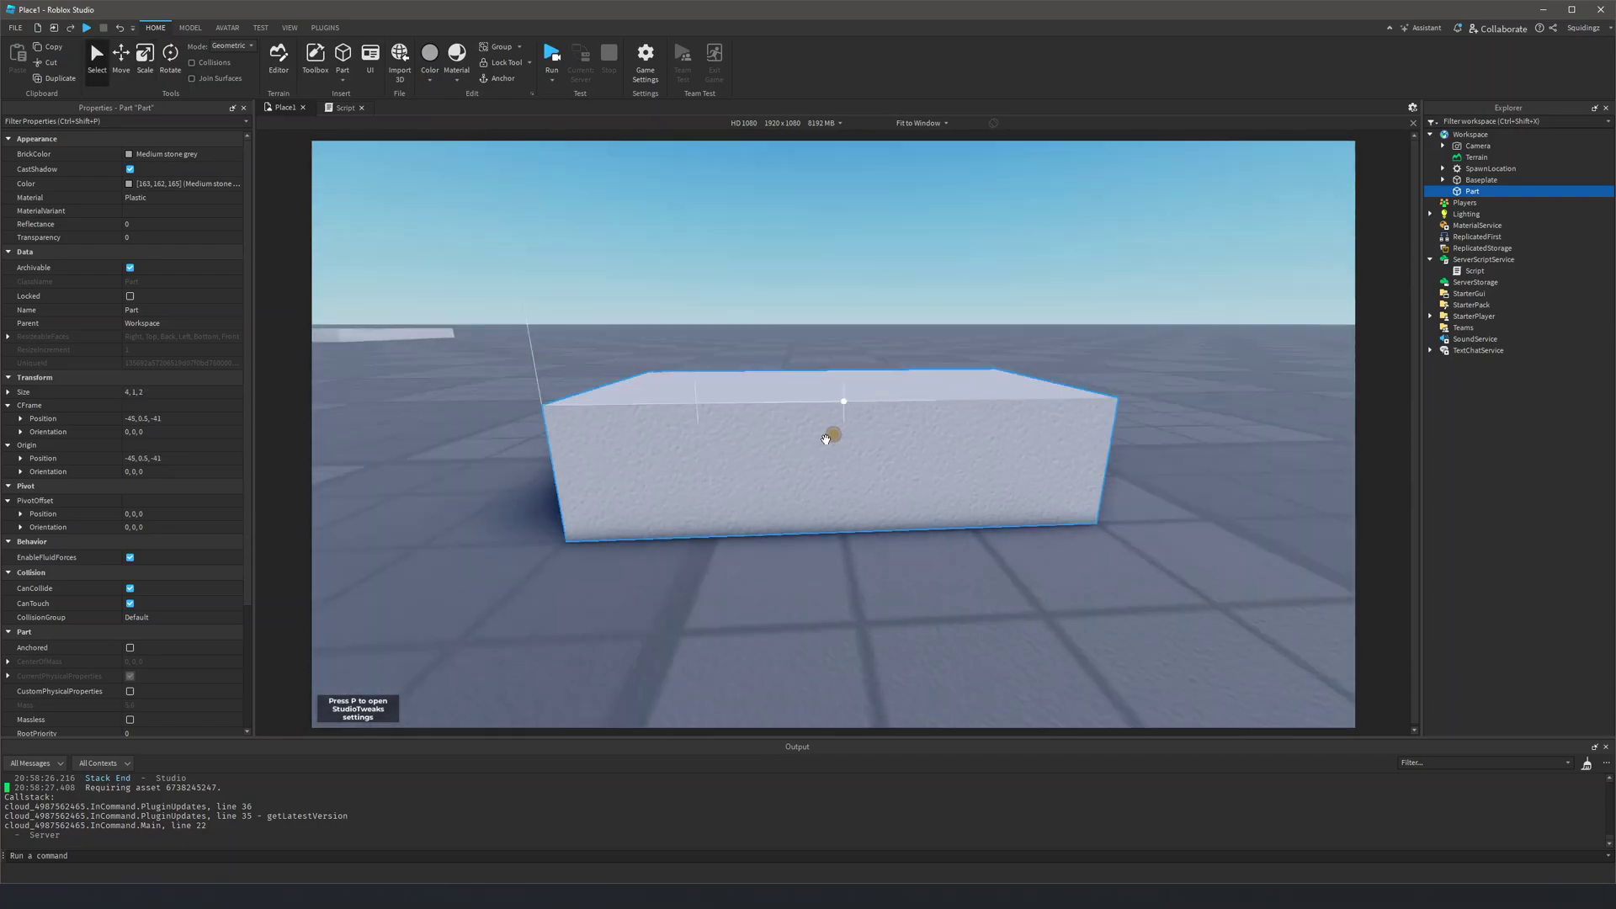
scroll(826, 439, down, 10)
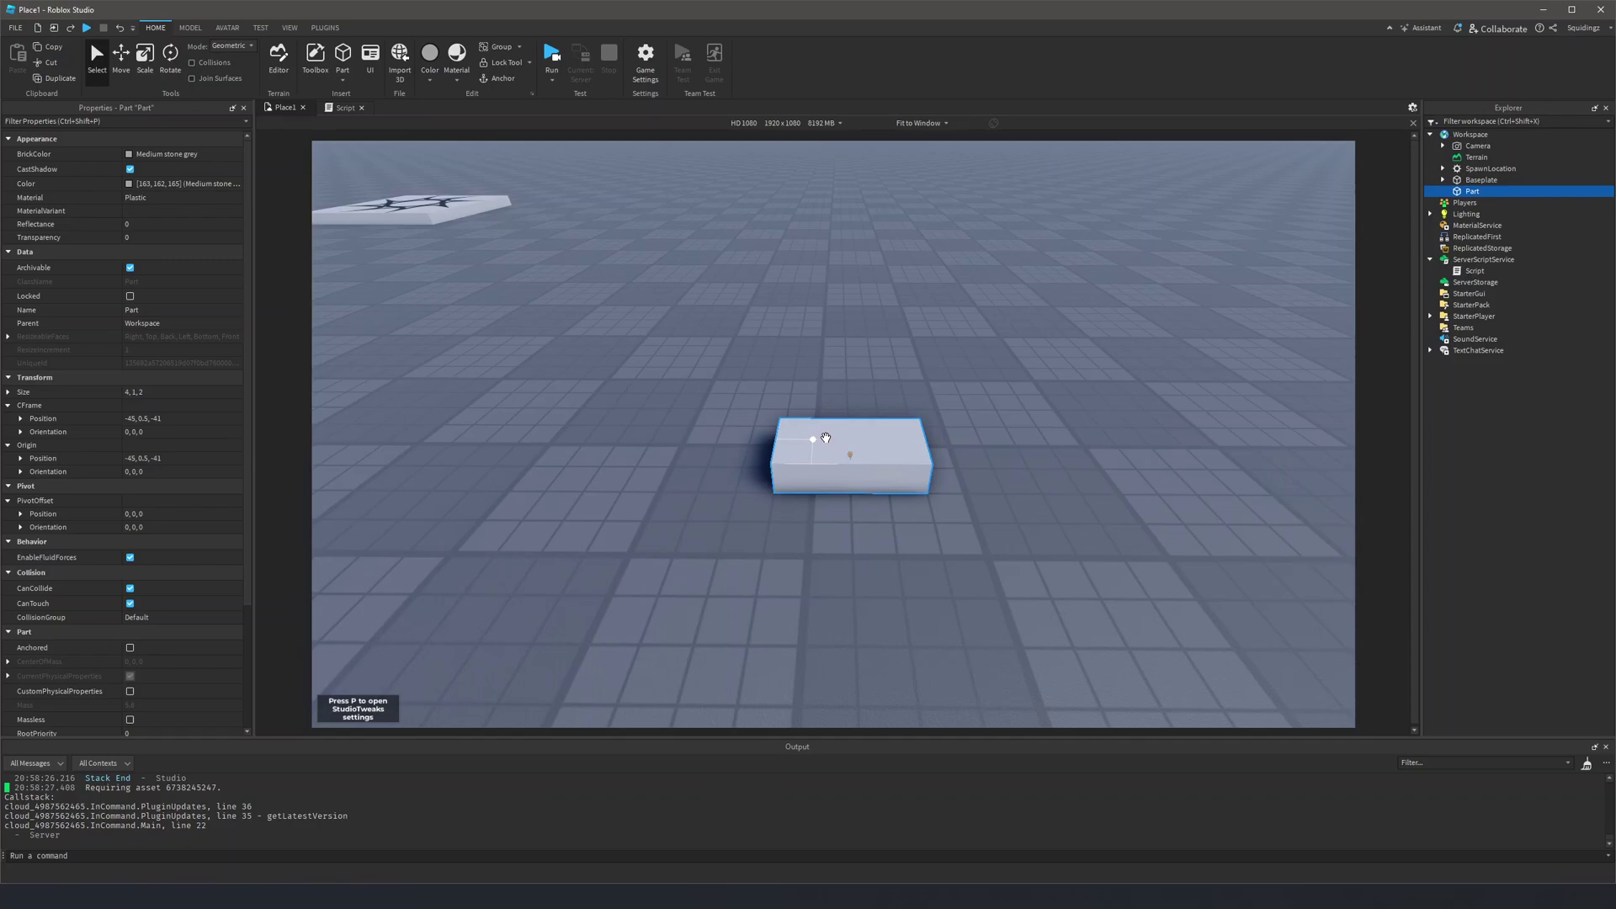
Cycle through the Select, Move, Scale and Rotate tools on the part, finishing with Move active
scroll(826, 445, up, 3)
scroll(827, 443, up, 5)
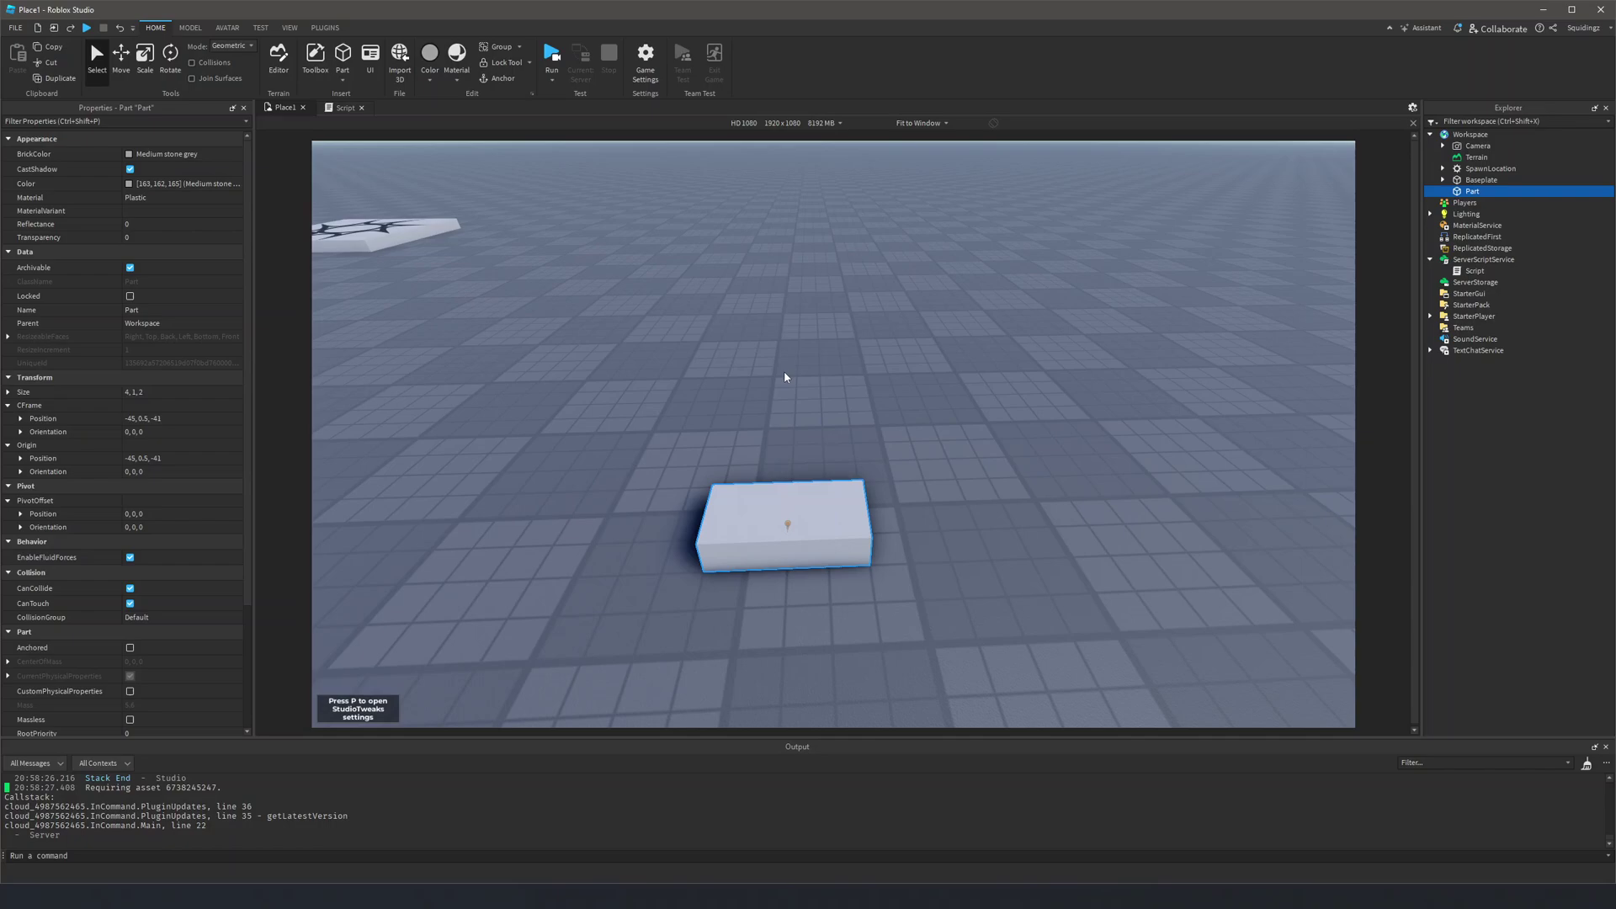
click(144, 68)
click(168, 69)
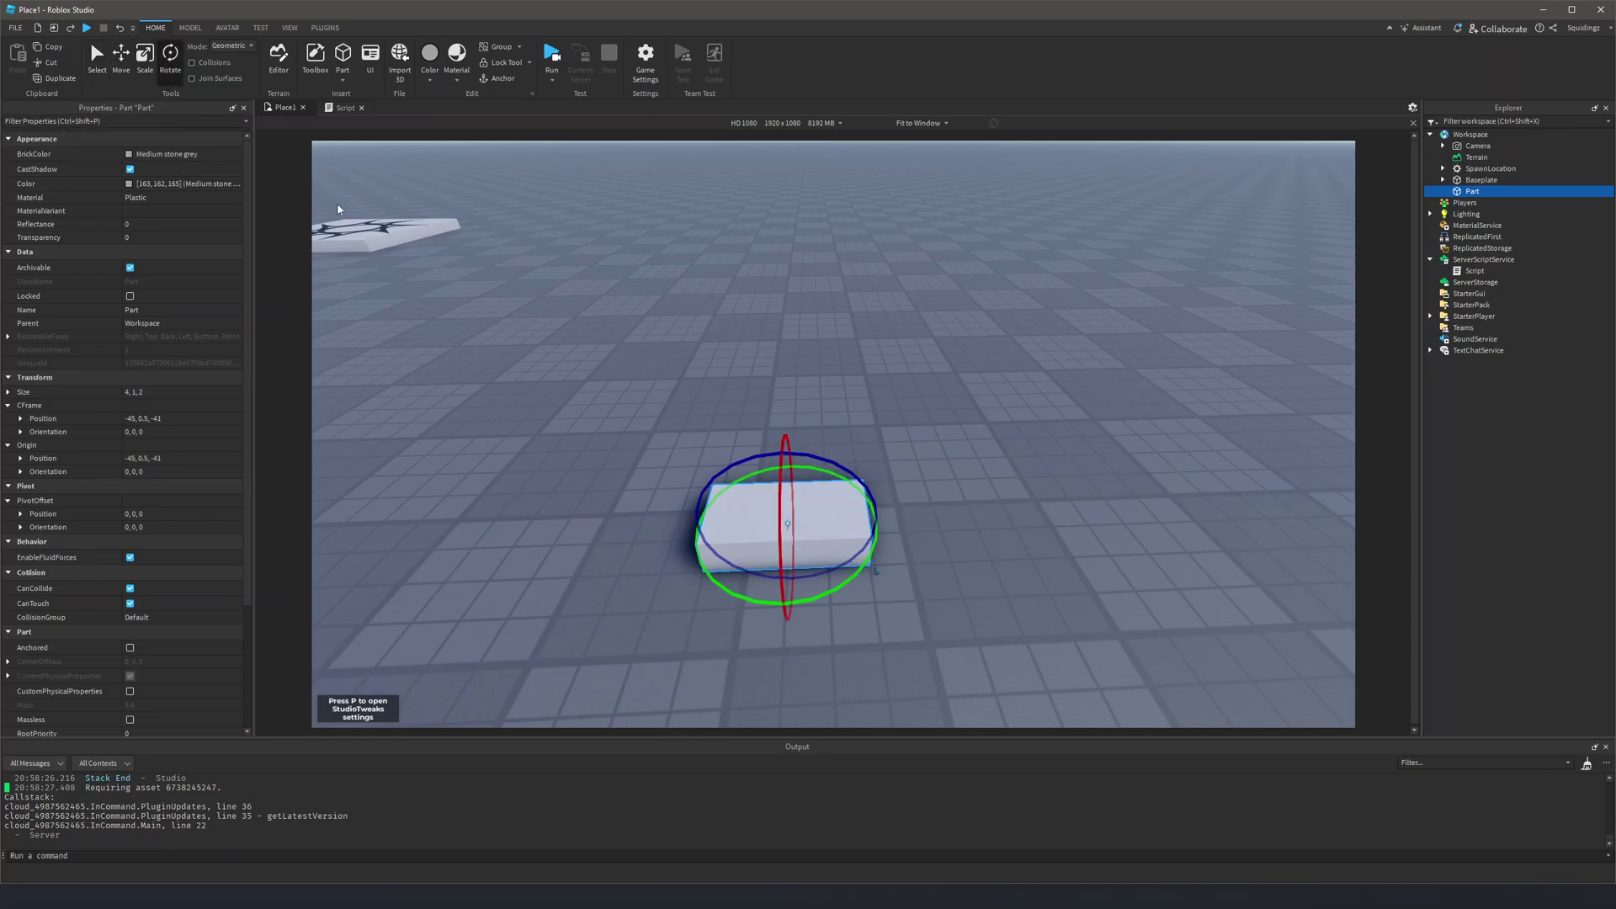
key(ctrl+1)
key(ctrl+2)
key(ctrl+3)
key(ctrl+4)
key(ctrl+1)
key(ctrl+2)
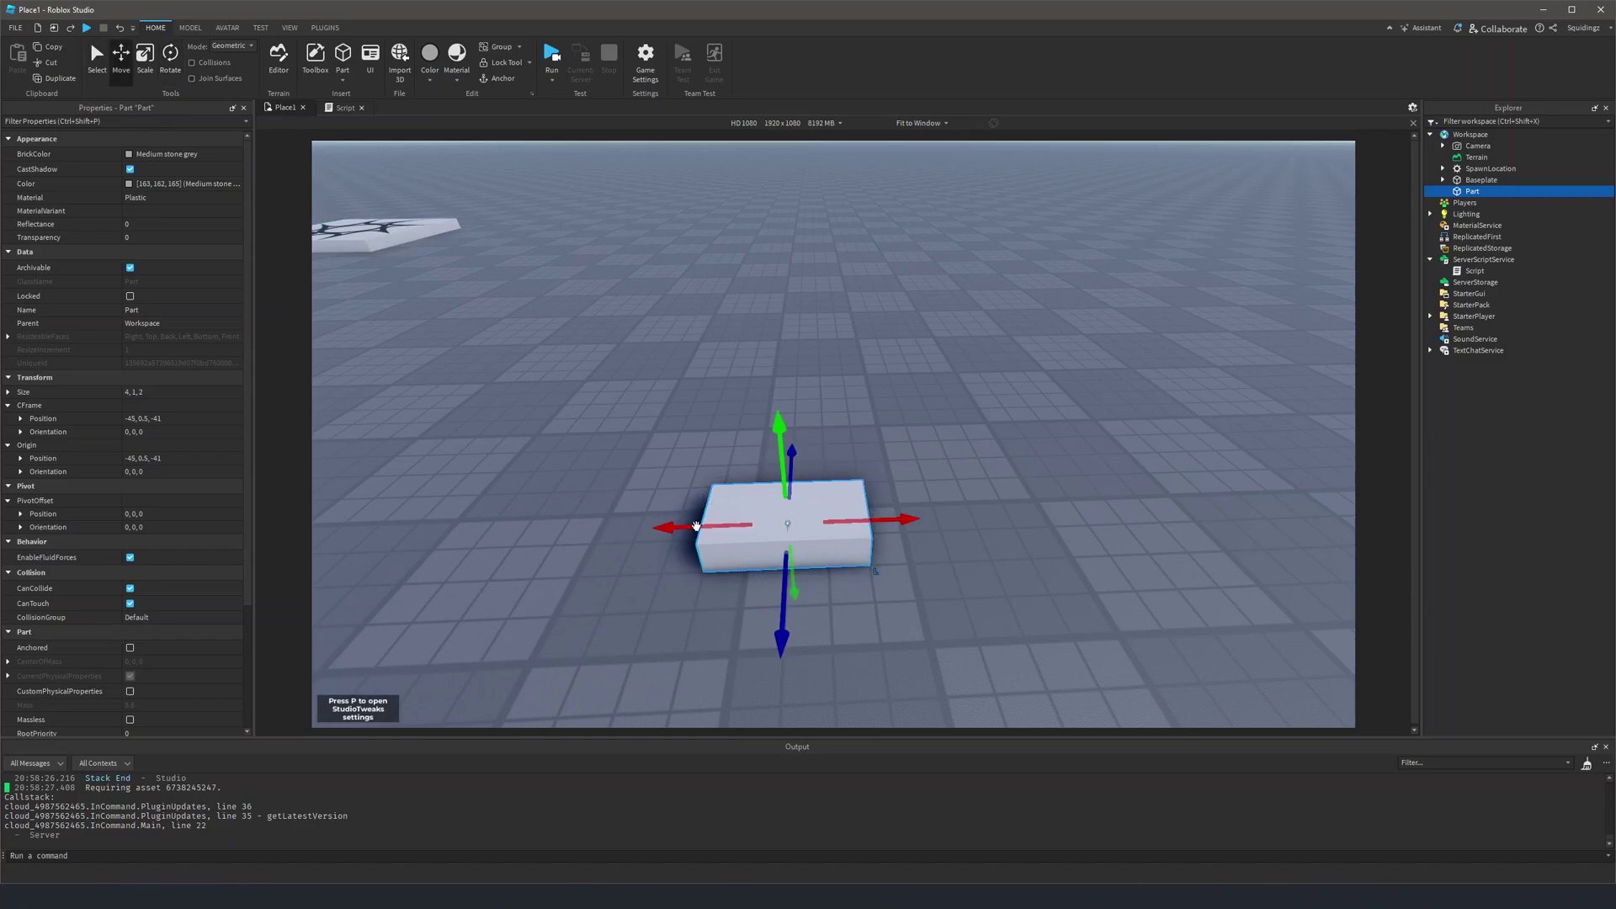
Move the part along its axes to about -60, 0.5, -25 on the baseplate
drag(783, 644, 796, 392)
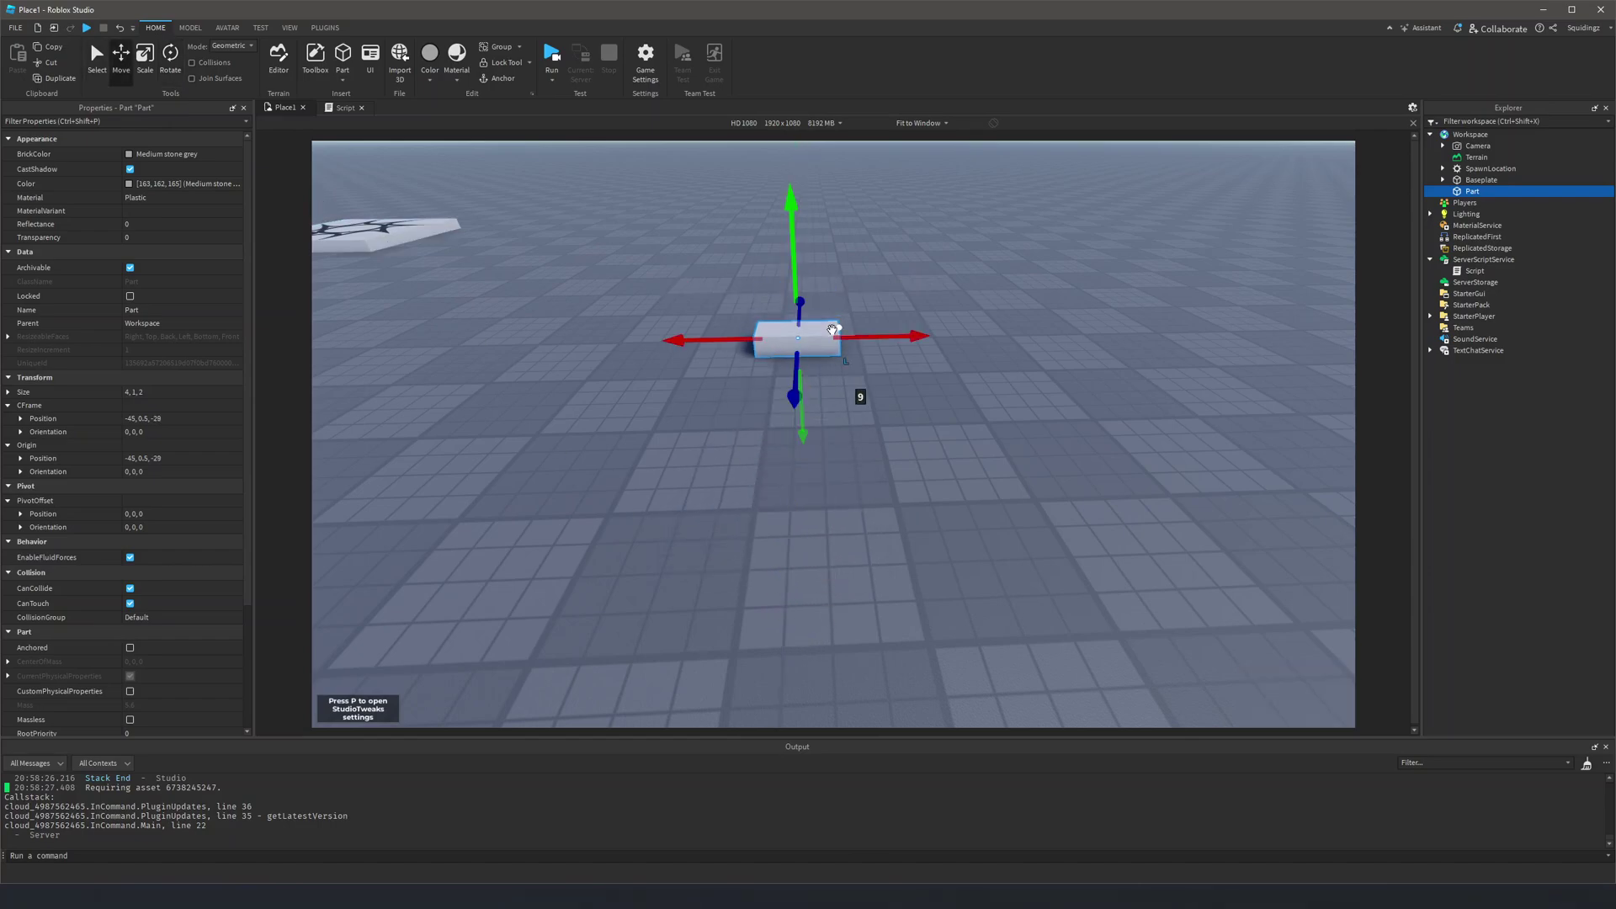
drag(698, 341, 549, 343)
drag(605, 398, 1141, 412)
key(d)
right_drag(941, 370, 884, 371)
Scale the part up along all three axes into a block of about 27 × 12 × 18 studs
key(ctrl+3)
key(s)
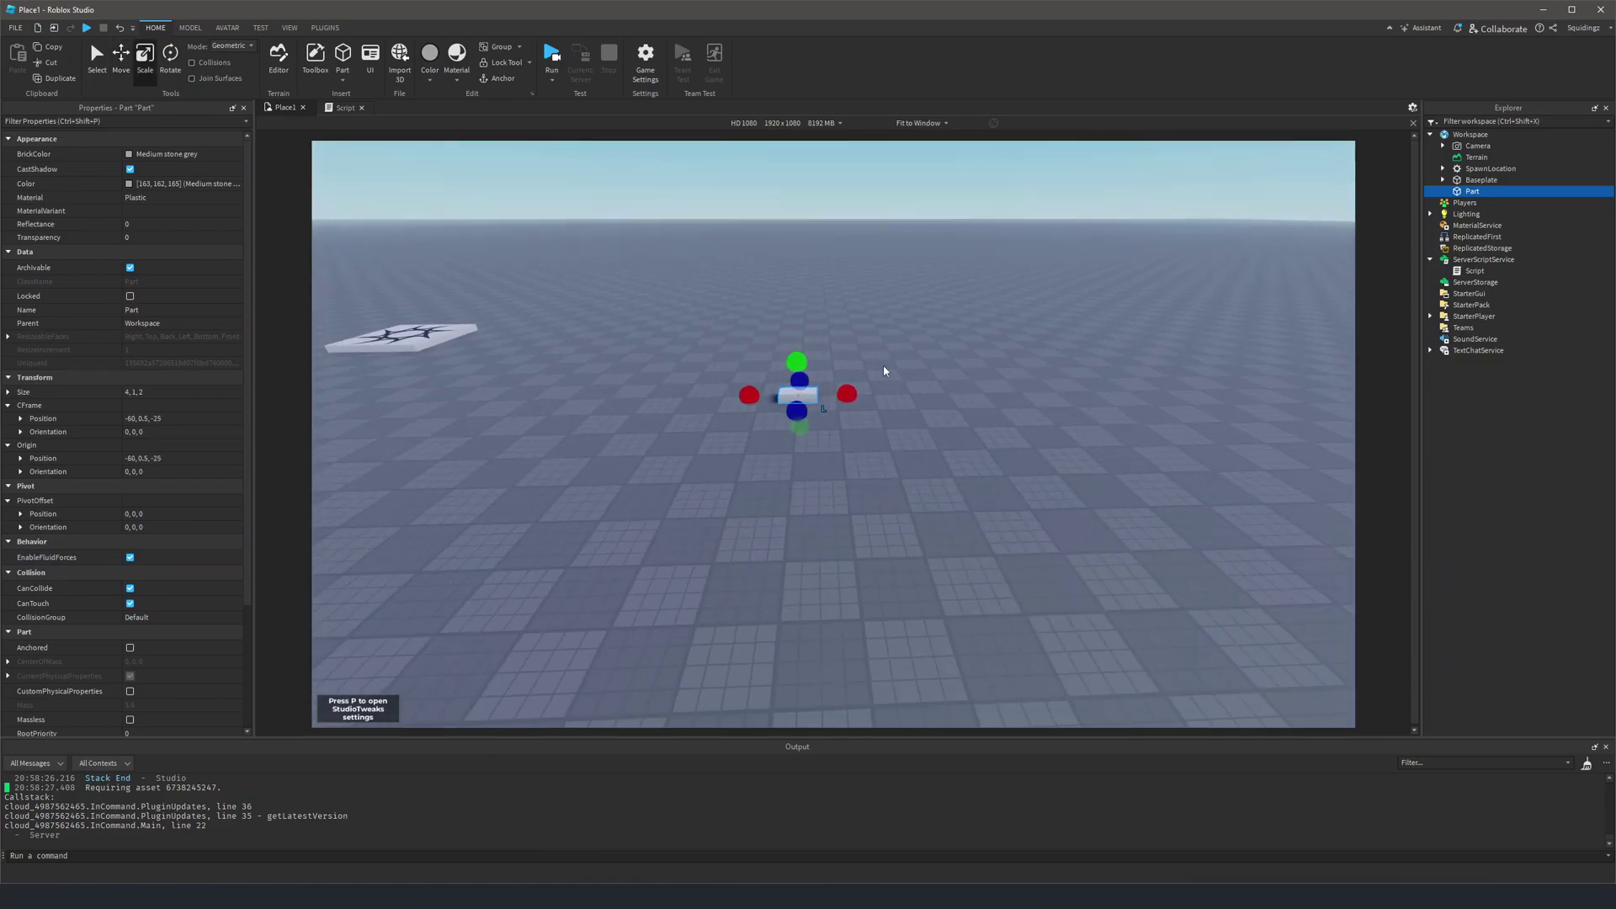
drag(786, 350, 792, 283)
mouse_move(790, 330)
right_down()
mouse_move(789, 300)
mouse_move(805, 352)
right_up()
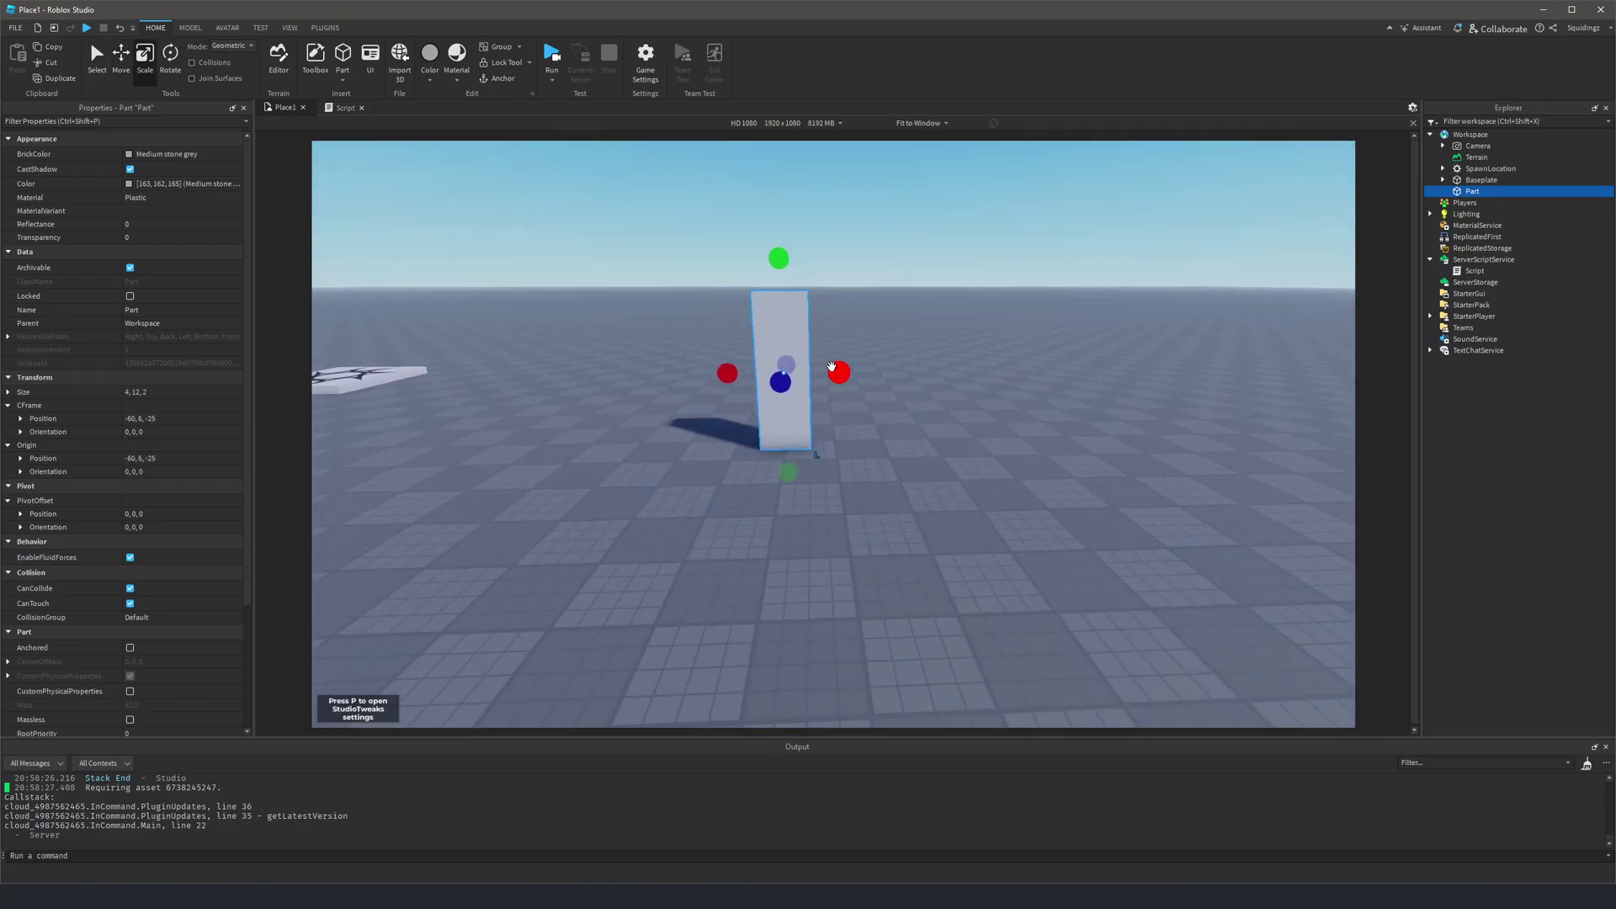
drag(835, 368, 1126, 367)
drag(942, 380, 1059, 469)
scroll(859, 431, down, 5)
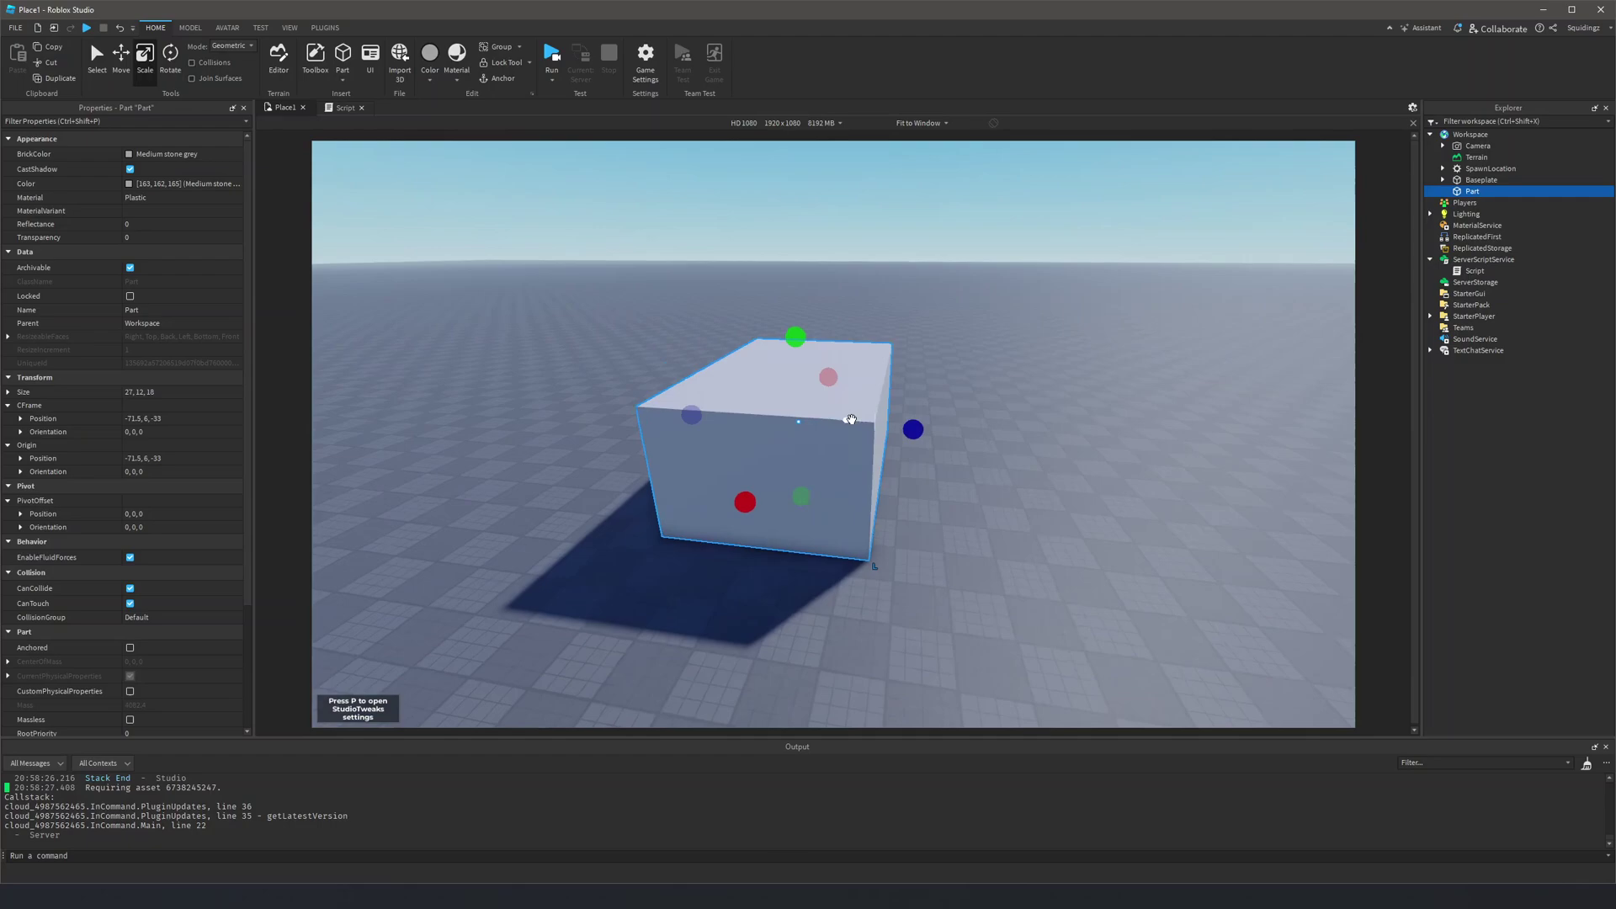
Shrink the block to 1 × 1 × 1 stud and enlarge it into a 10 × 10 × 10 stud cube
drag(923, 429, 824, 421)
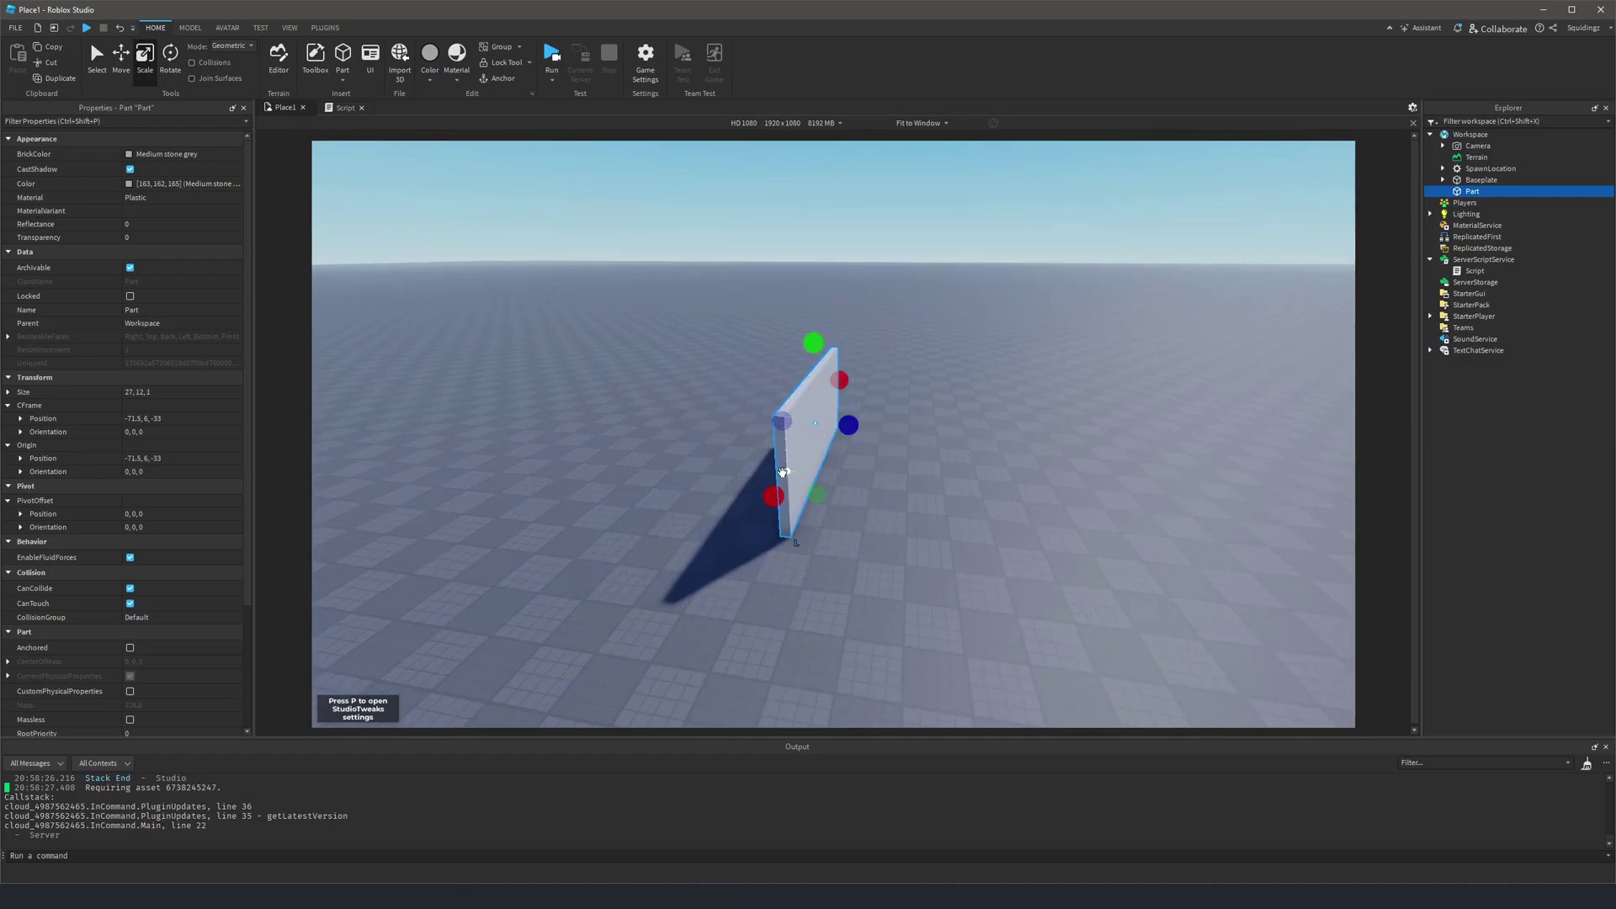
drag(776, 493, 815, 391)
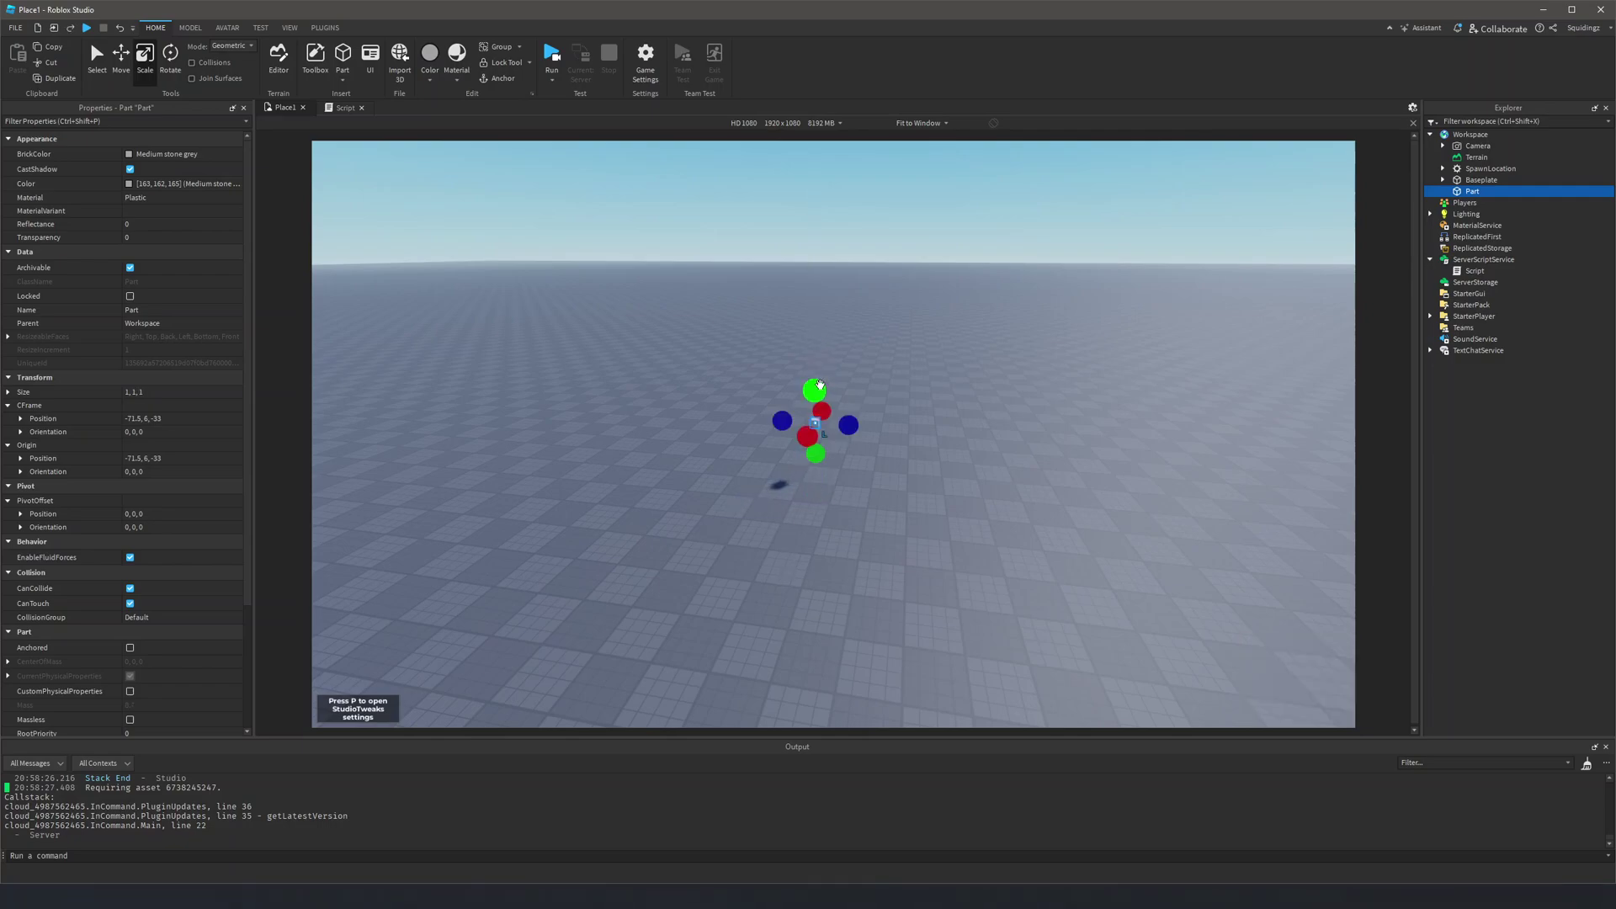
drag(812, 387, 836, 341)
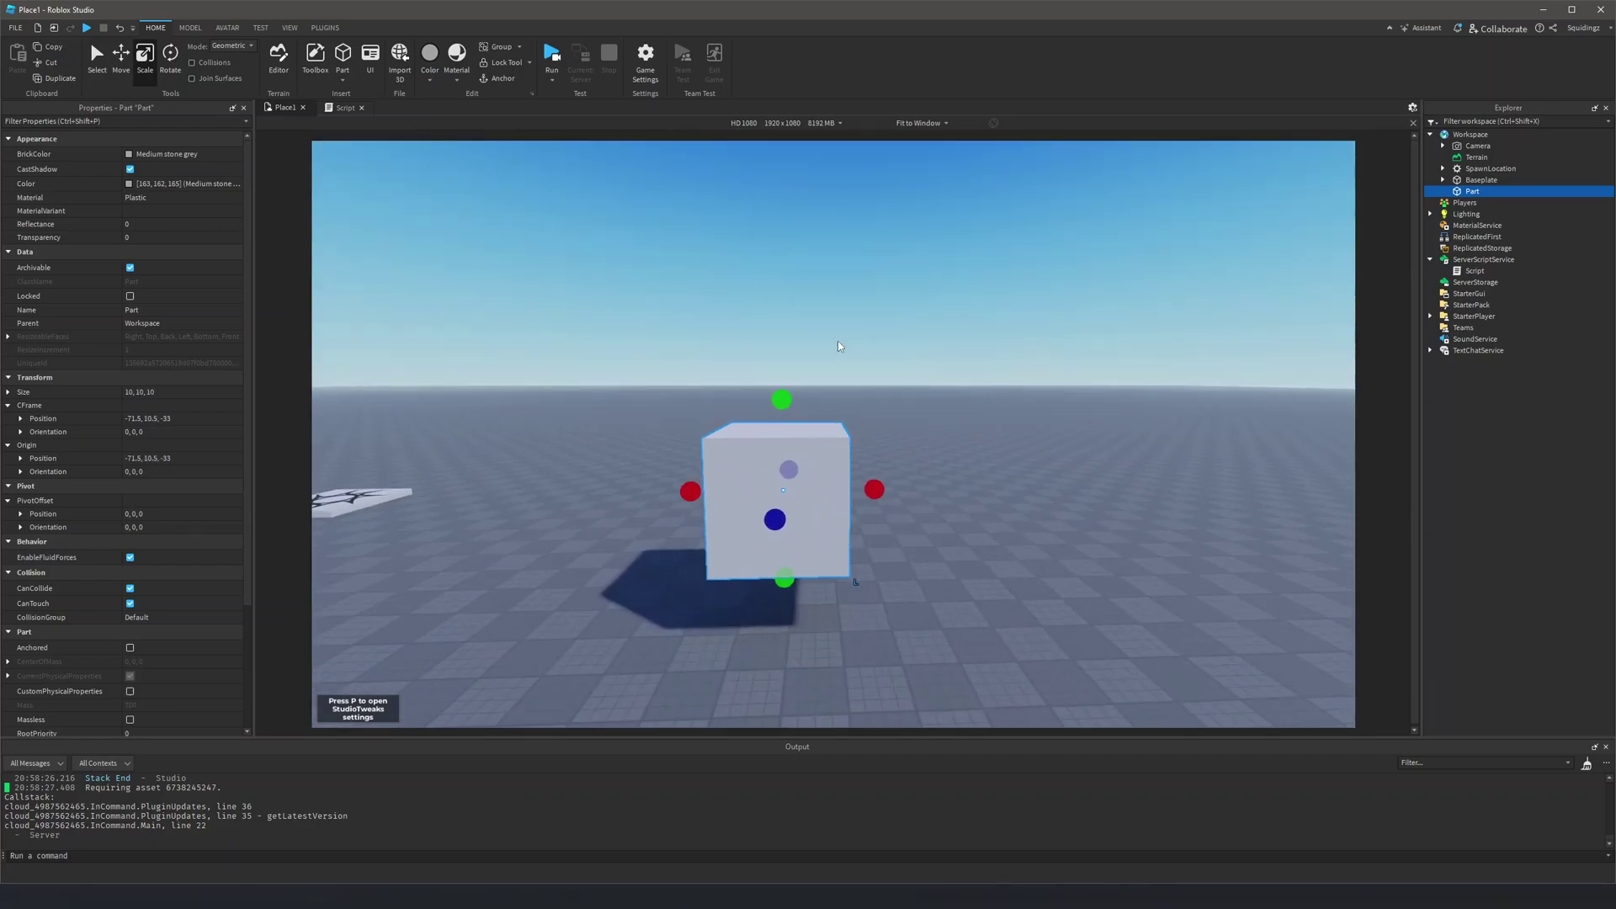
Try rotating the cube about its different axes with the Rotate tool
key(ctrl+4)
right_drag(932, 457, 896, 503)
drag(860, 481, 808, 484)
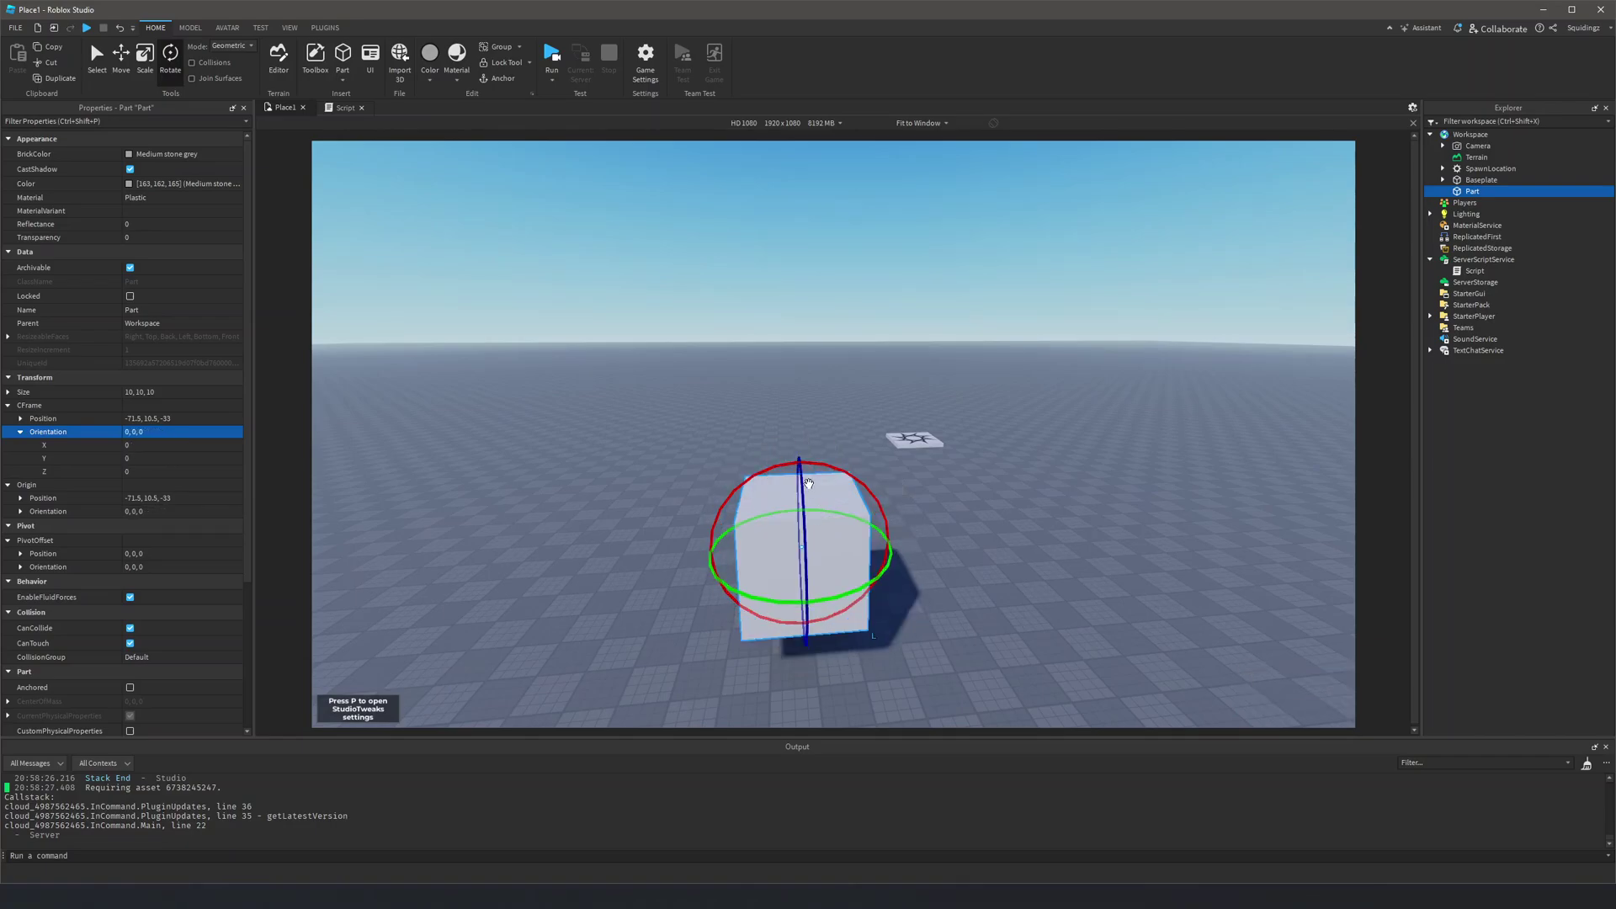
right_drag(808, 484, 809, 484)
mouse_move(711, 483)
mouse_down()
mouse_move(731, 503)
mouse_move(706, 583)
mouse_move(638, 461)
mouse_move(711, 462)
mouse_up()
mouse_move(702, 606)
mouse_down()
mouse_move(783, 547)
mouse_move(589, 552)
mouse_move(596, 584)
mouse_move(699, 584)
mouse_up()
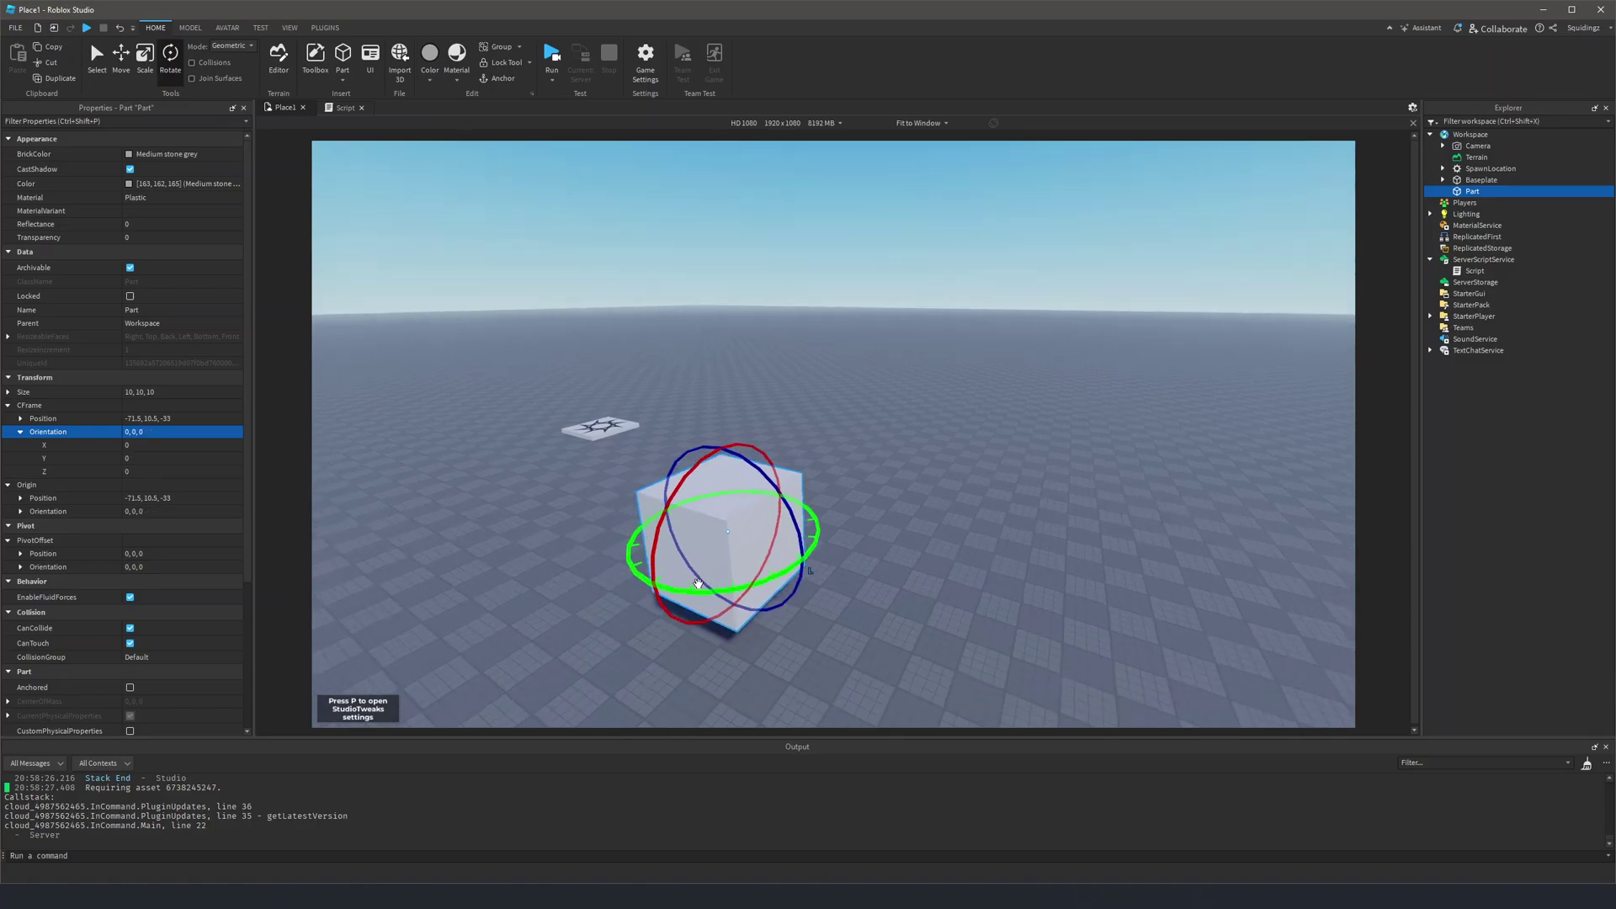
right_drag(628, 462, 628, 462)
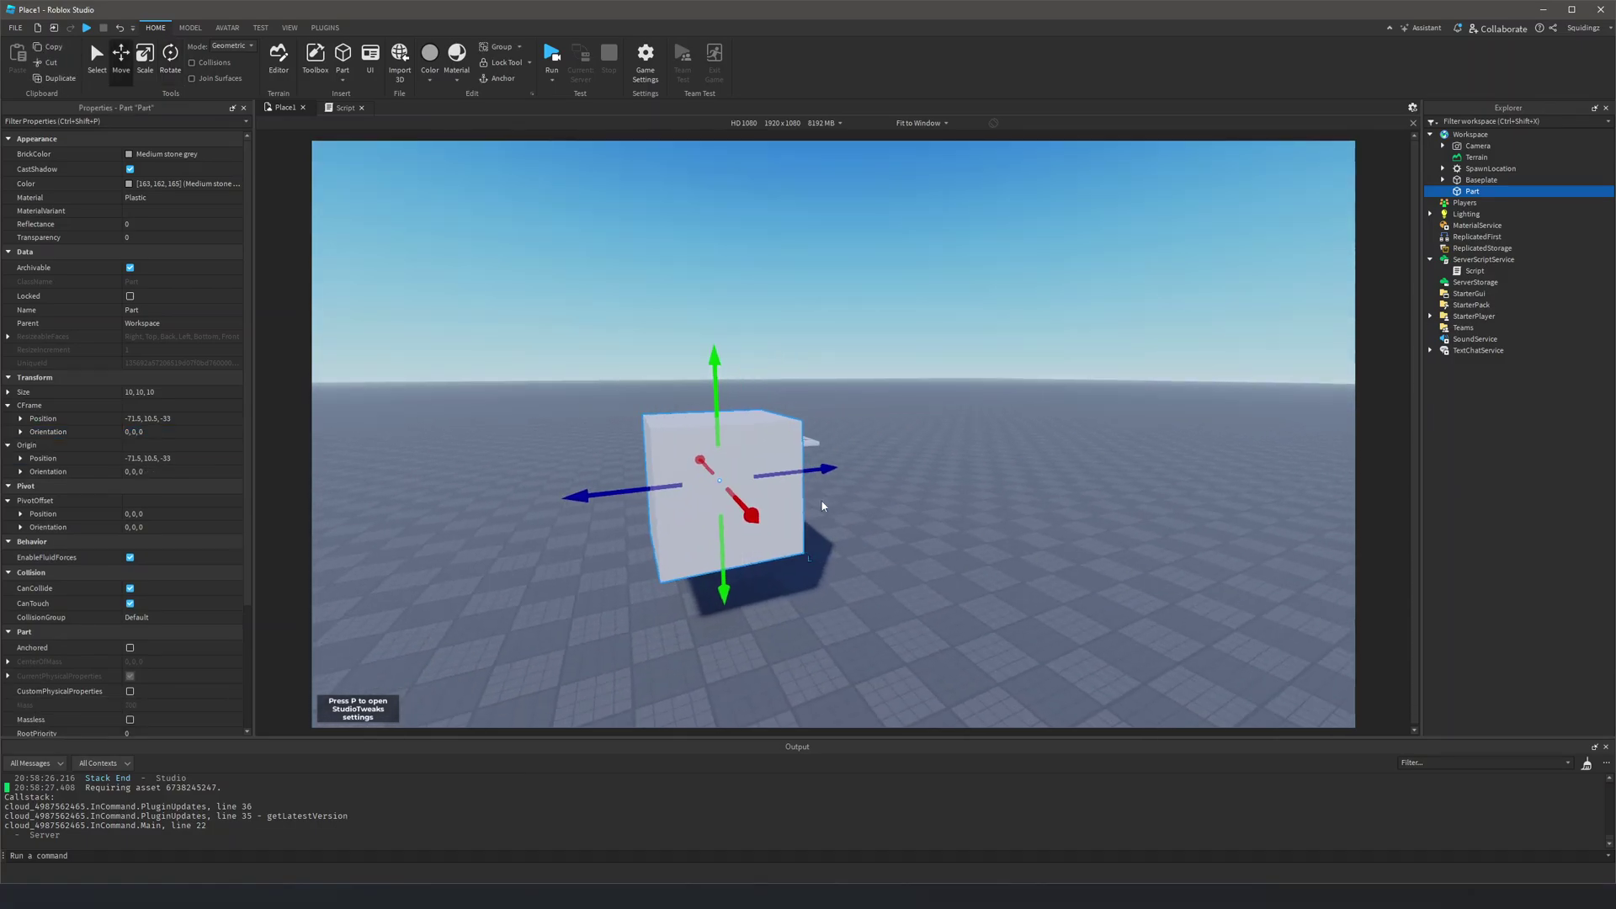
Fly the camera away from the cube, reselect the cube and focus the view on it
scroll(822, 500, down, 3)
right_drag(822, 500, 813, 489)
scroll(822, 500, down, 4)
click(798, 406)
scroll(798, 406, up, 2)
right_drag(798, 406, 798, 406)
key(w)
key(d)
key(s)
key(a)
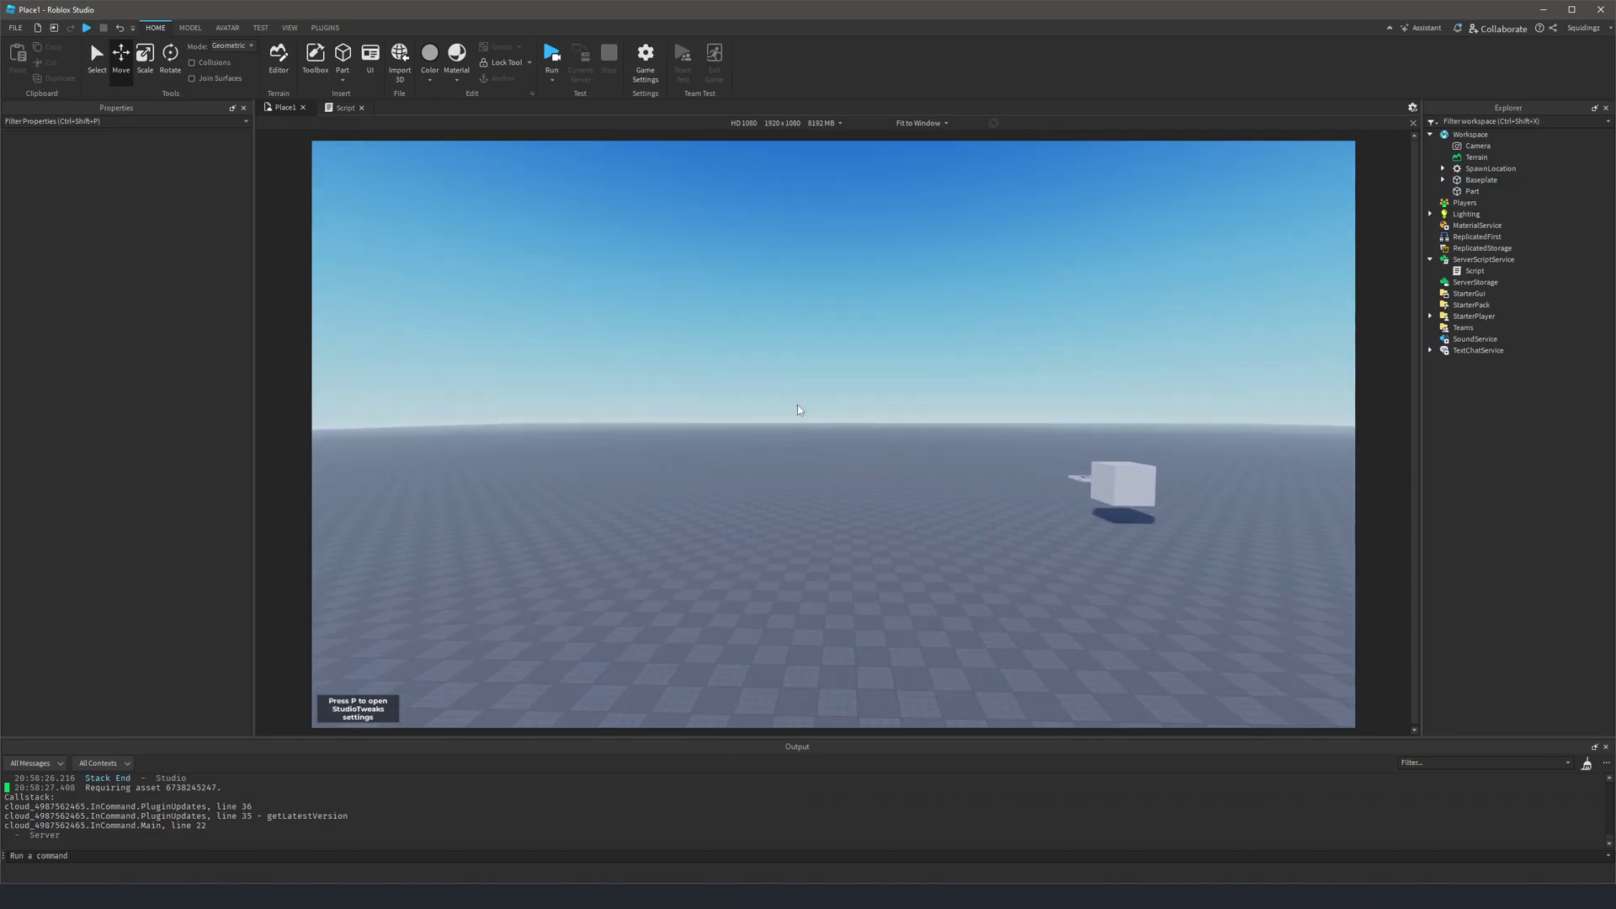
key(a)
key(s)
click(1244, 443)
key(f)
scroll(875, 446, down, 2)
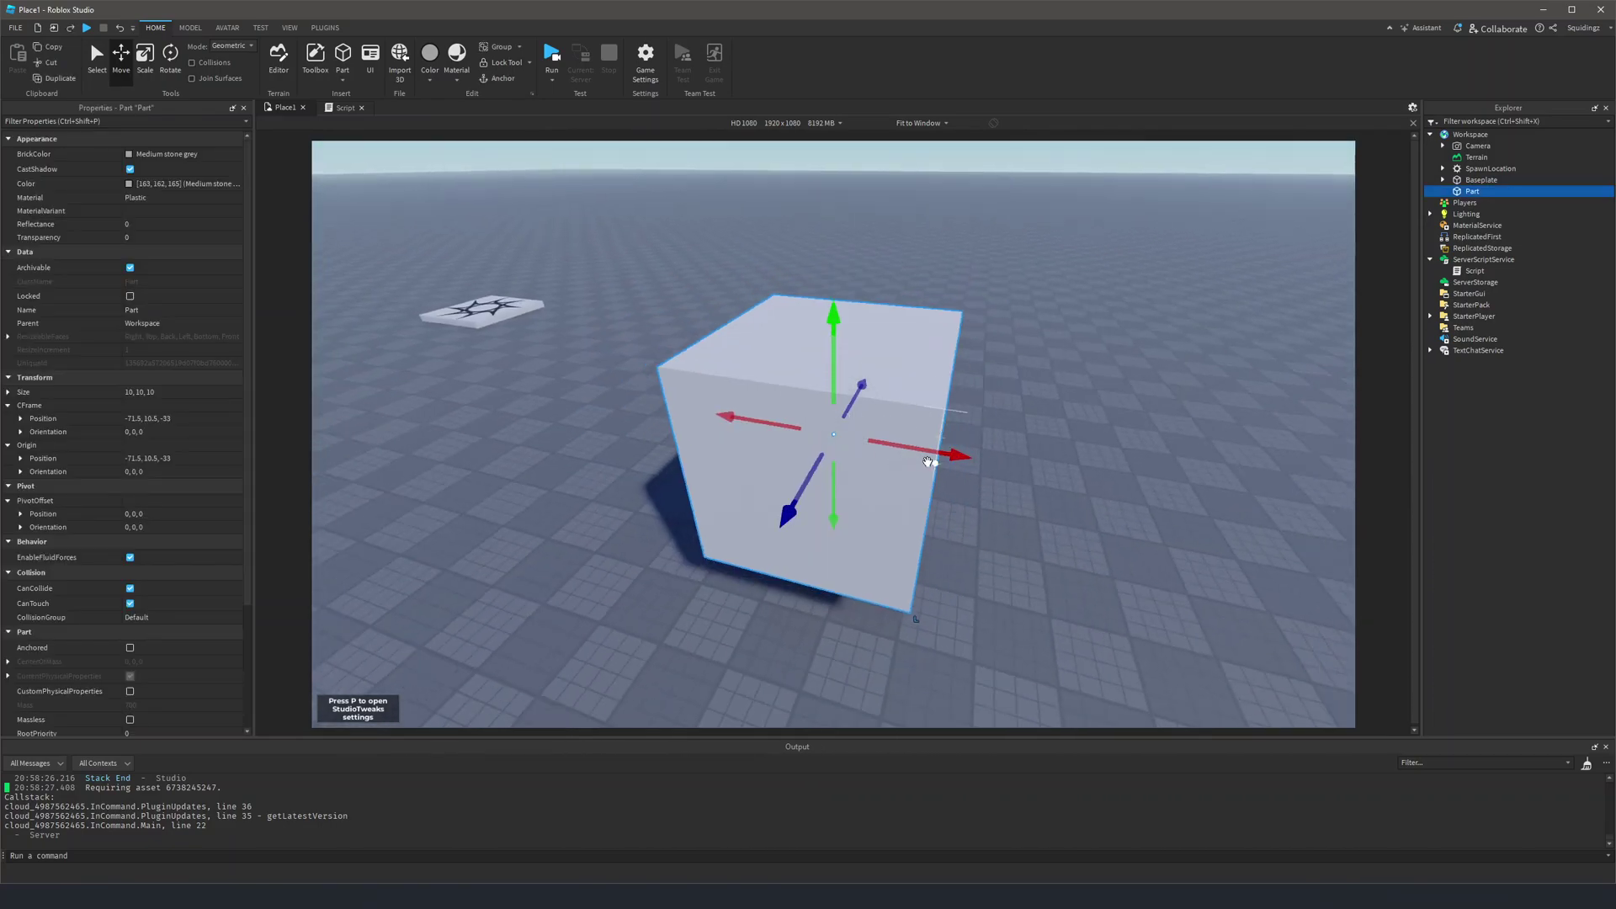
Move the cube to about -76, 5, -10 so that it rests on the baseplate
scroll(928, 462, down, 3)
drag(913, 447, 821, 504)
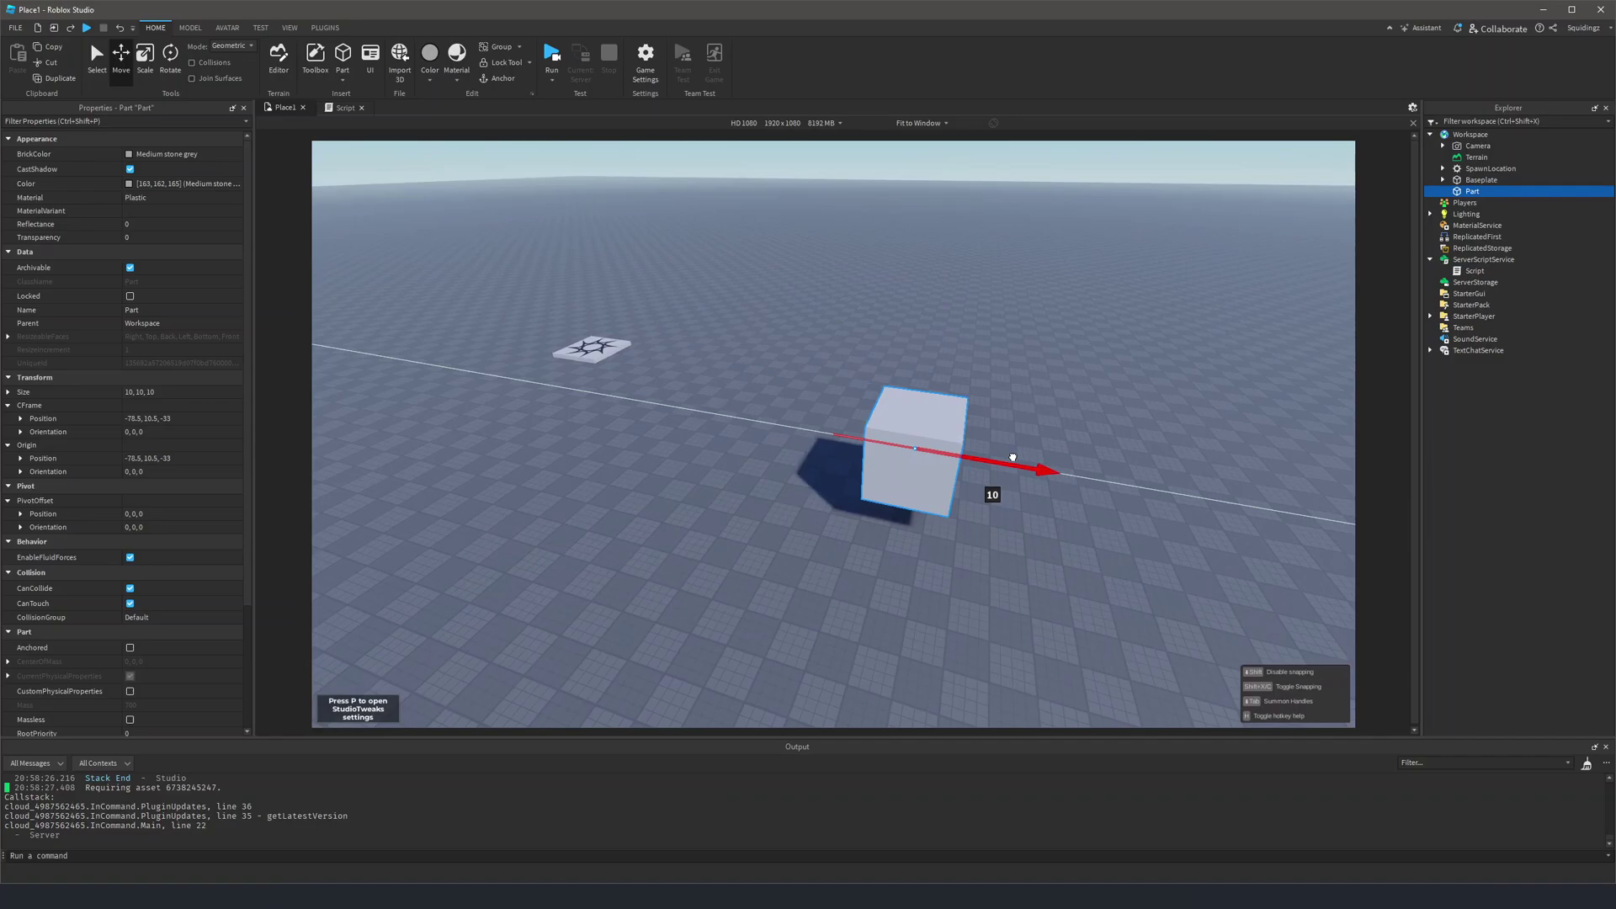
key(f)
right_drag(847, 464, 832, 460)
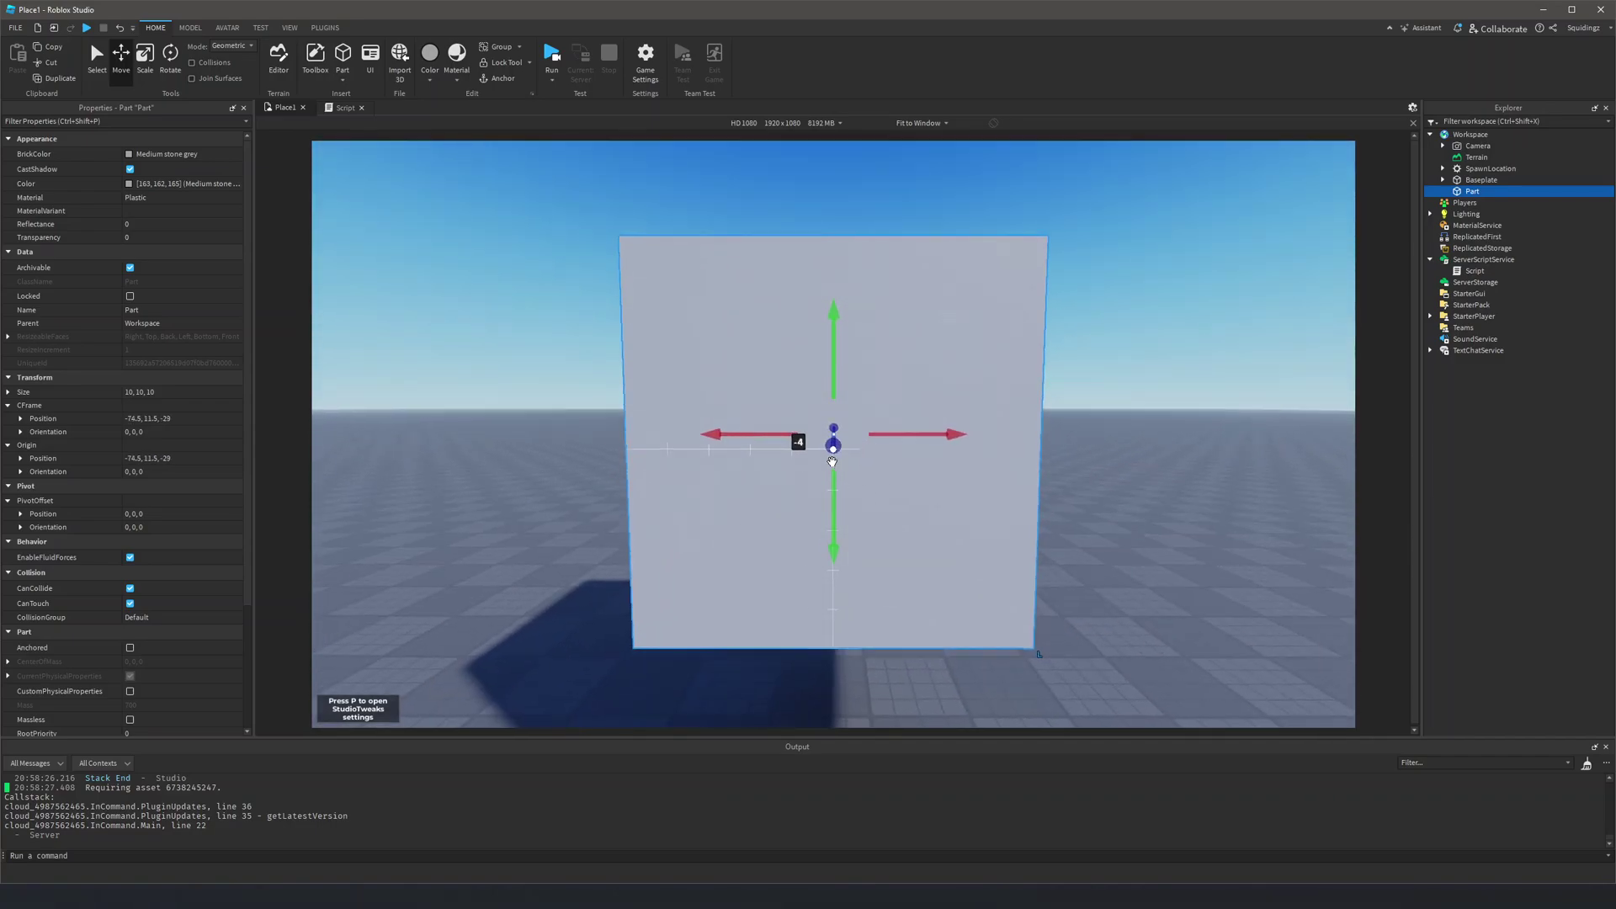
scroll(830, 462, down, 4)
scroll(831, 462, up, 4)
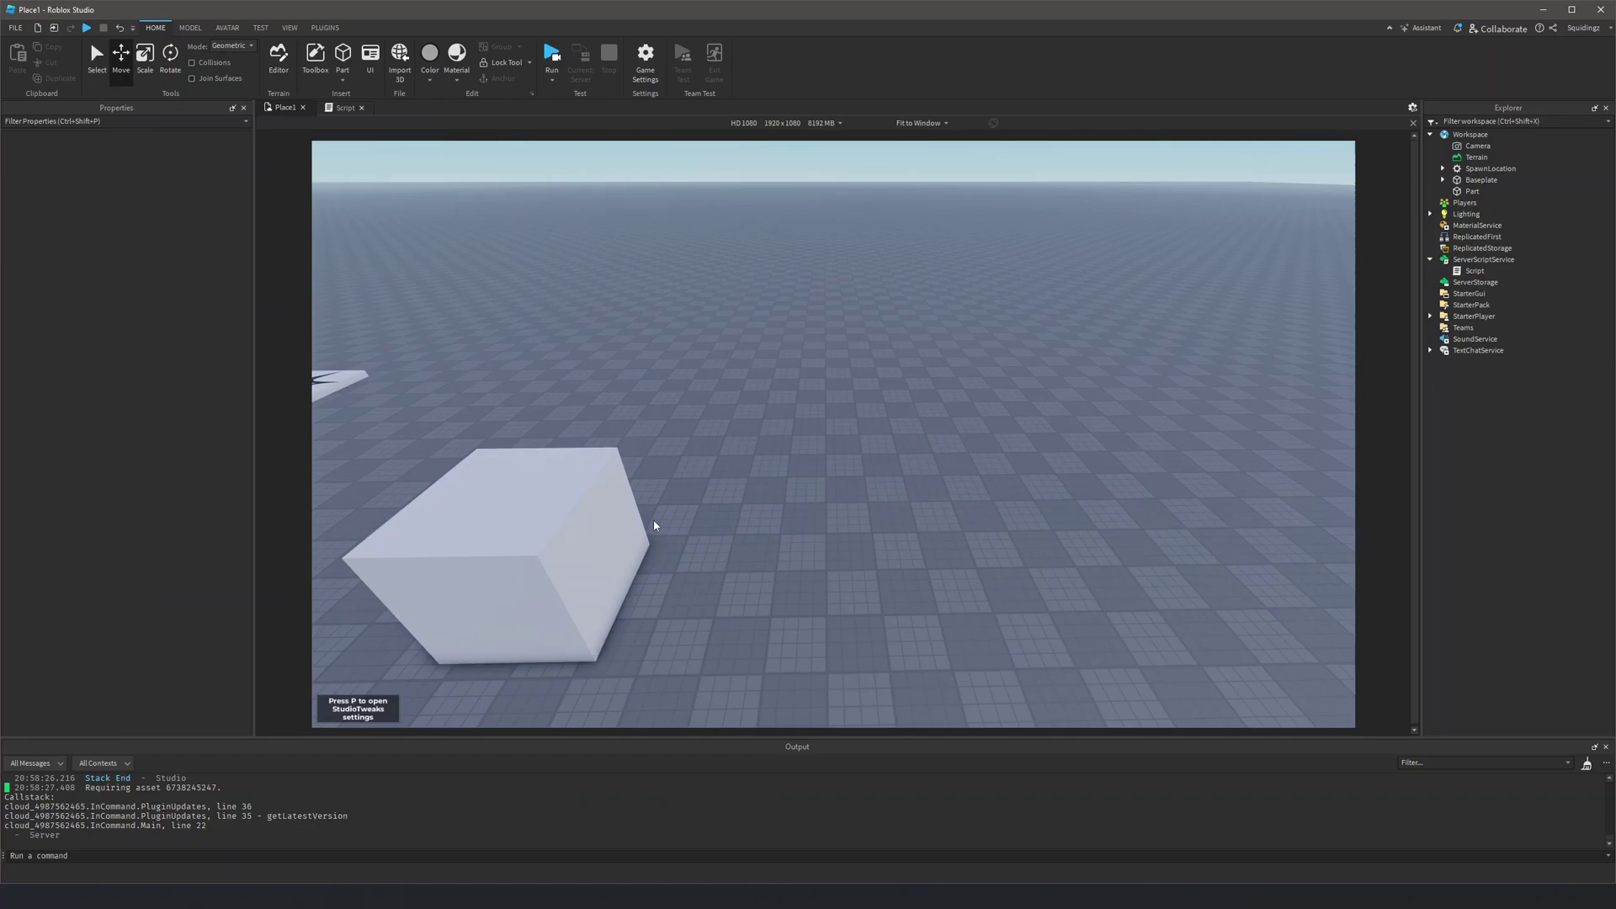
click(640, 438)
drag(880, 492, 805, 437)
scroll(795, 520, down, 8)
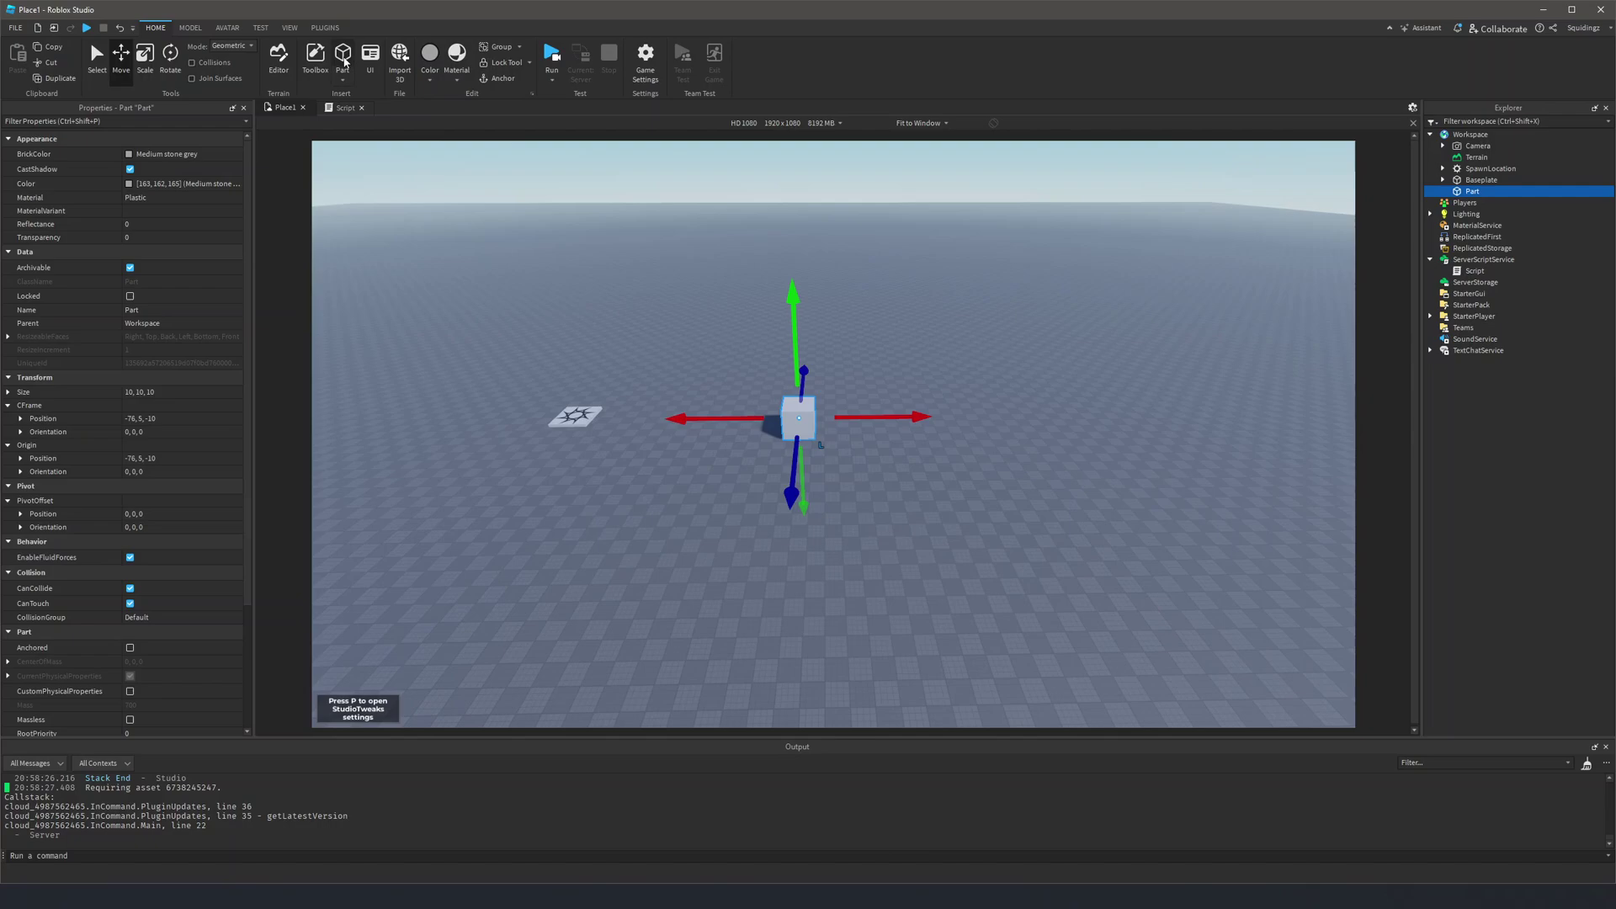
Deselect the cube and fly the camera around the baseplate to view the cube and spawn location from a distance
click(790, 628)
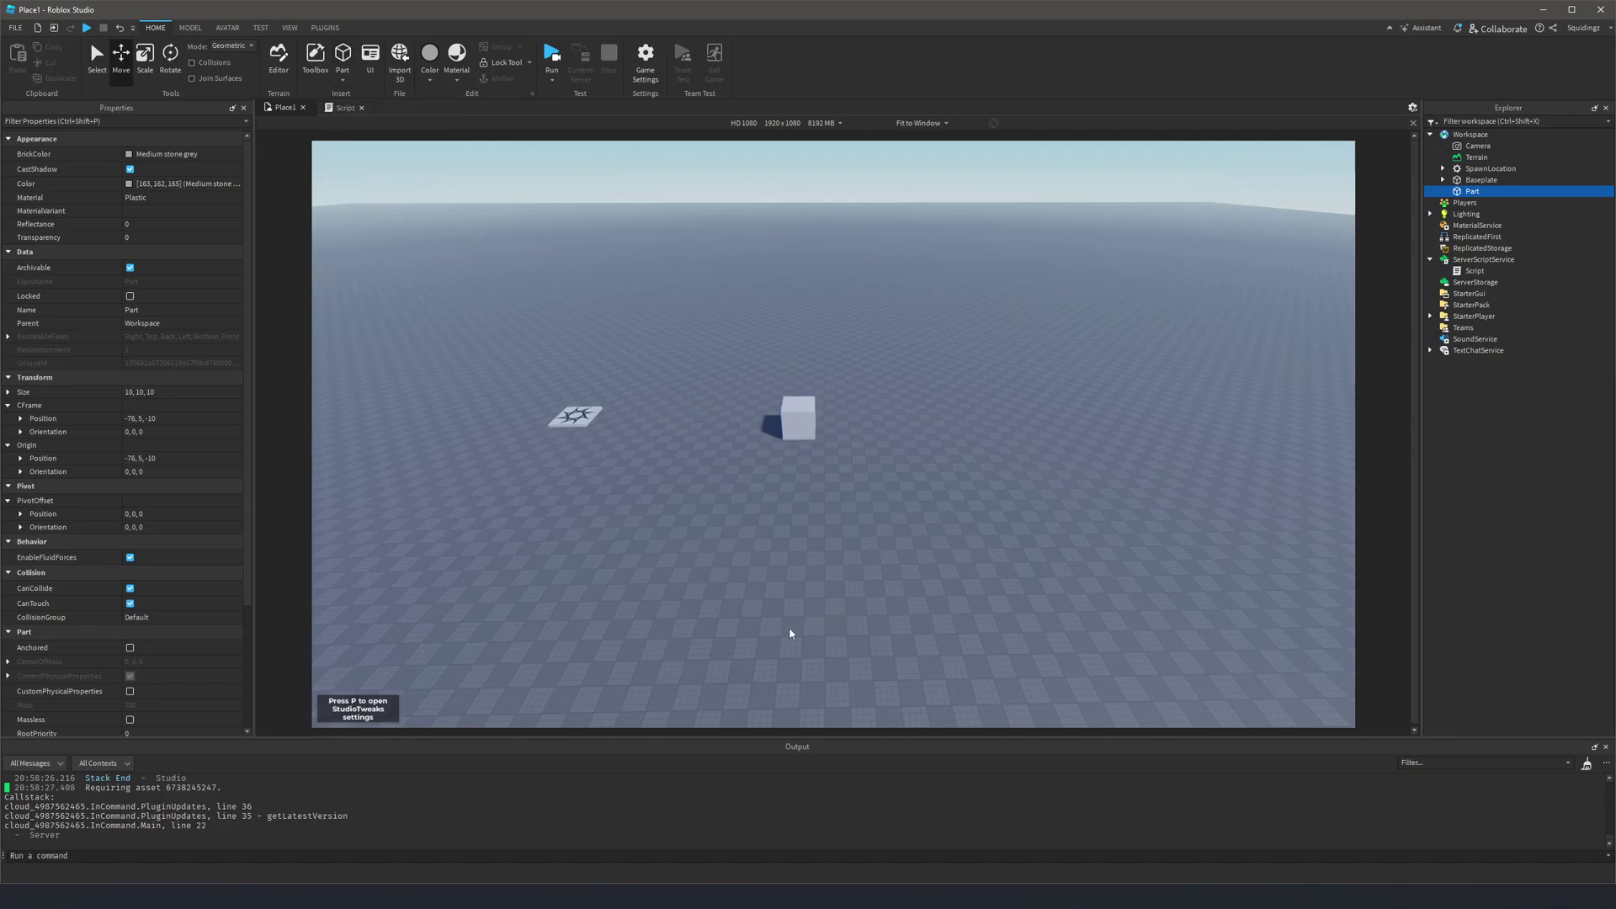
right_drag(790, 628, 790, 632)
key(w)
scroll(916, 520, down, 15)
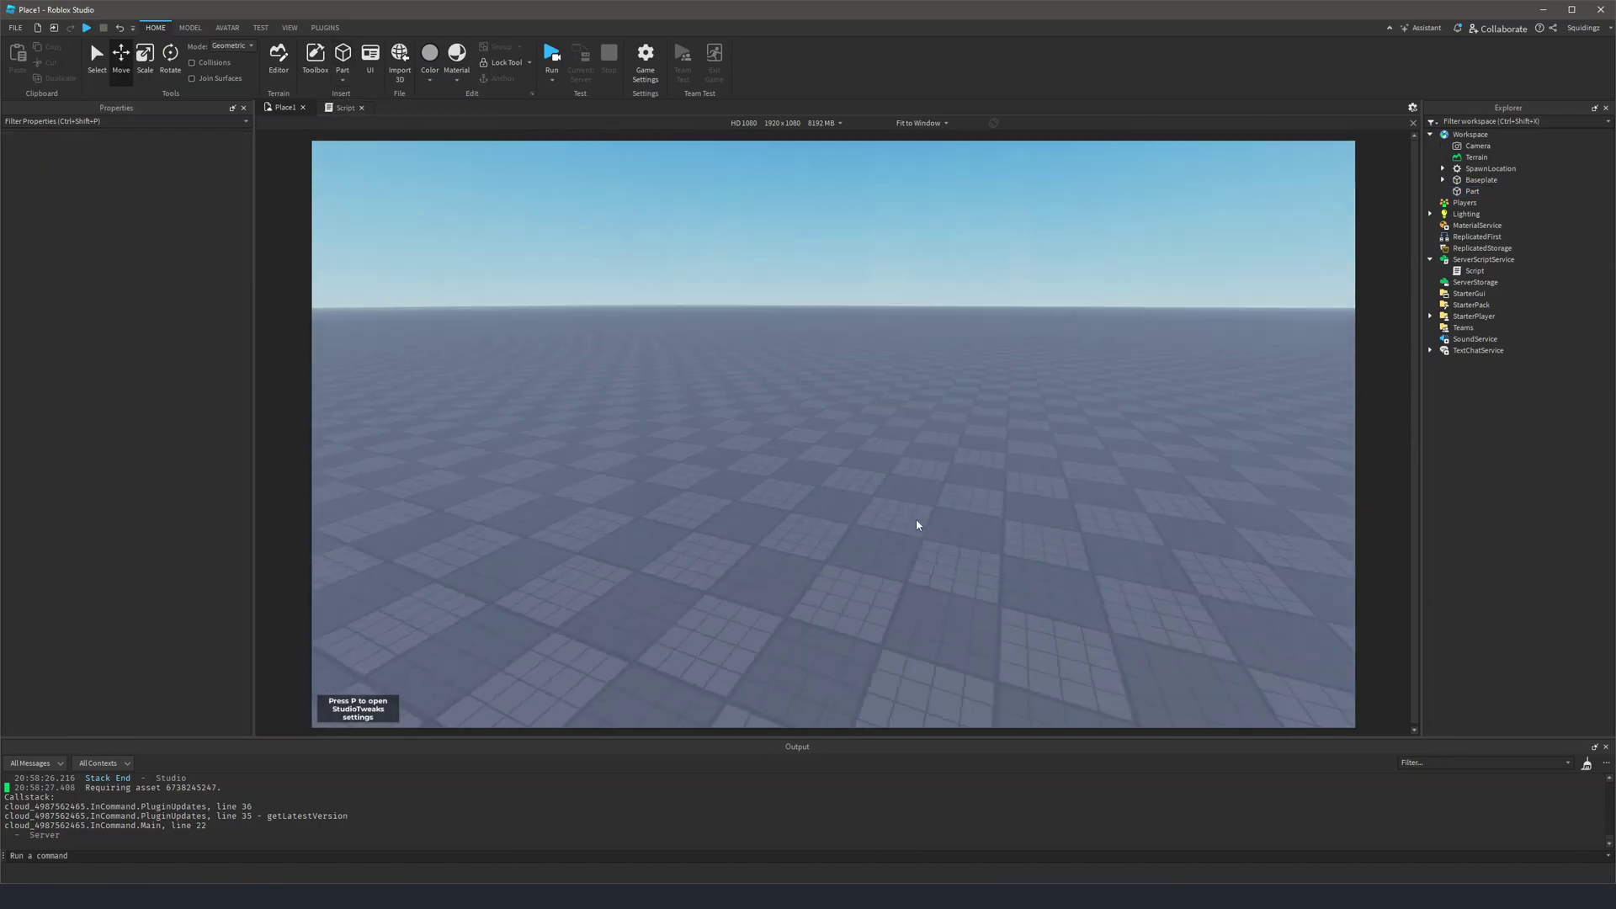
key(w)
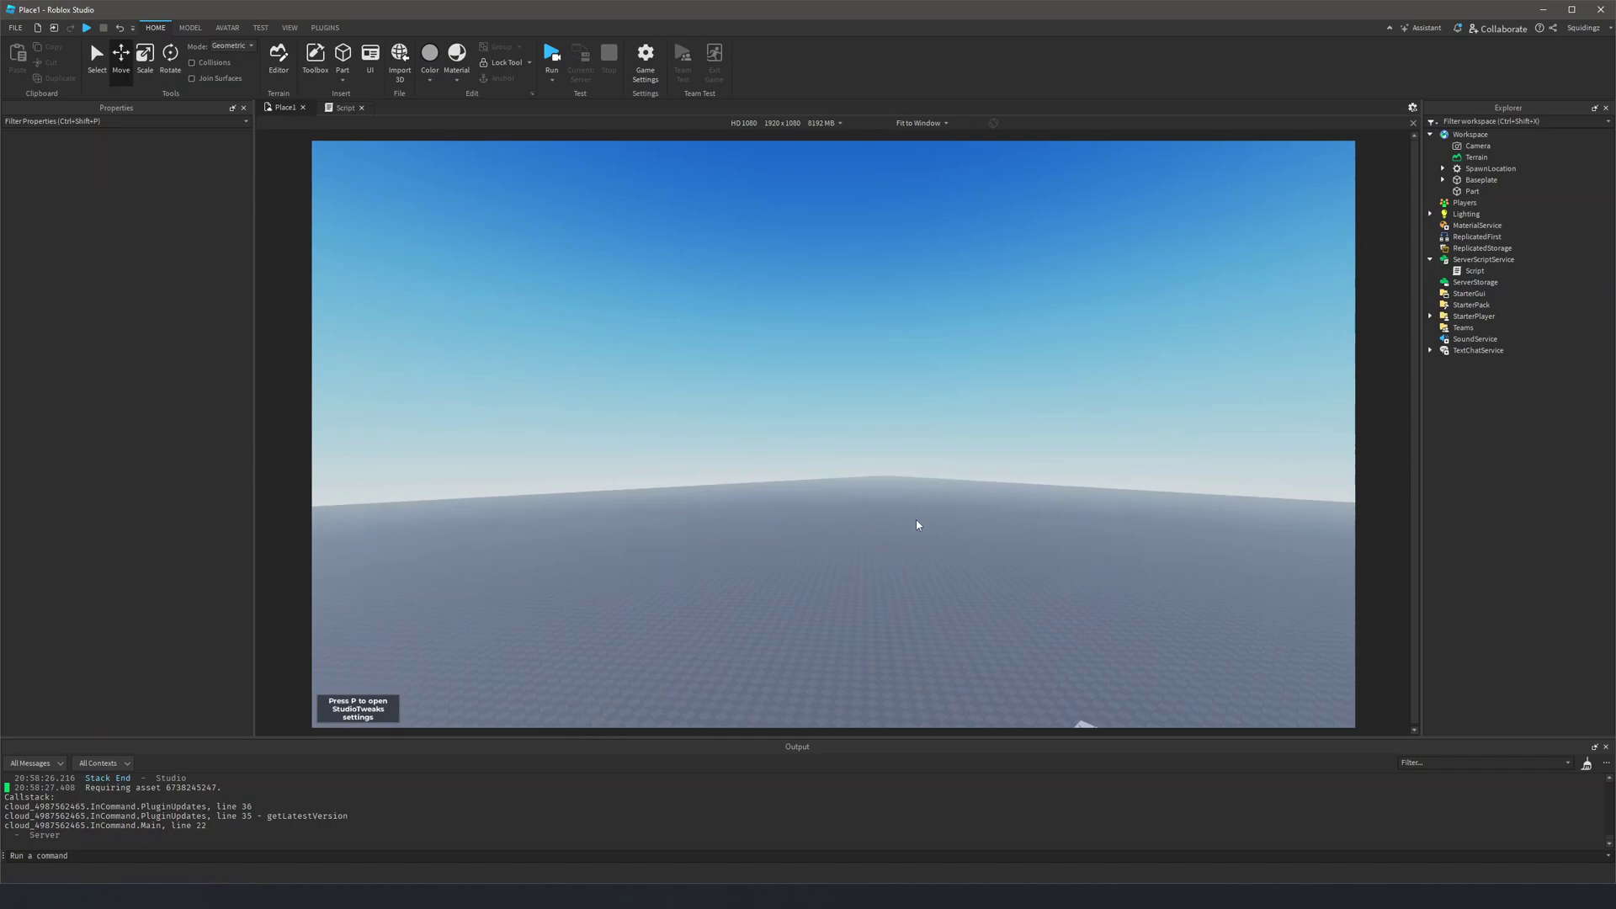
key(q)
key(s)
key(d)
key(s)
right_drag(917, 520, 917, 521)
key(w)
key(w)
key(s)
key(w)
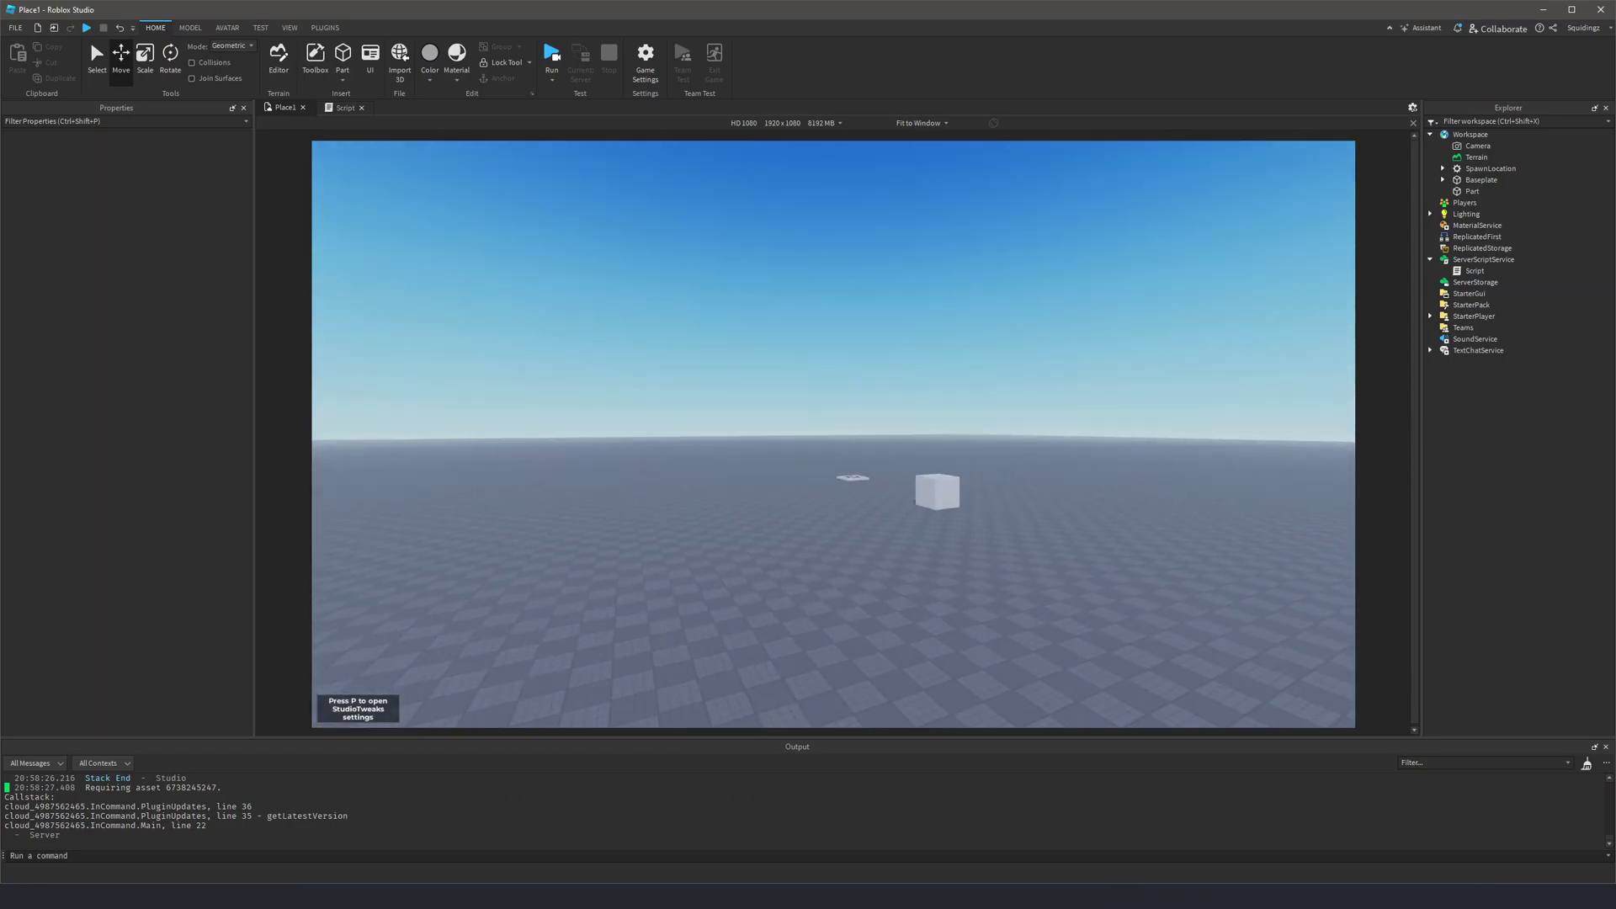